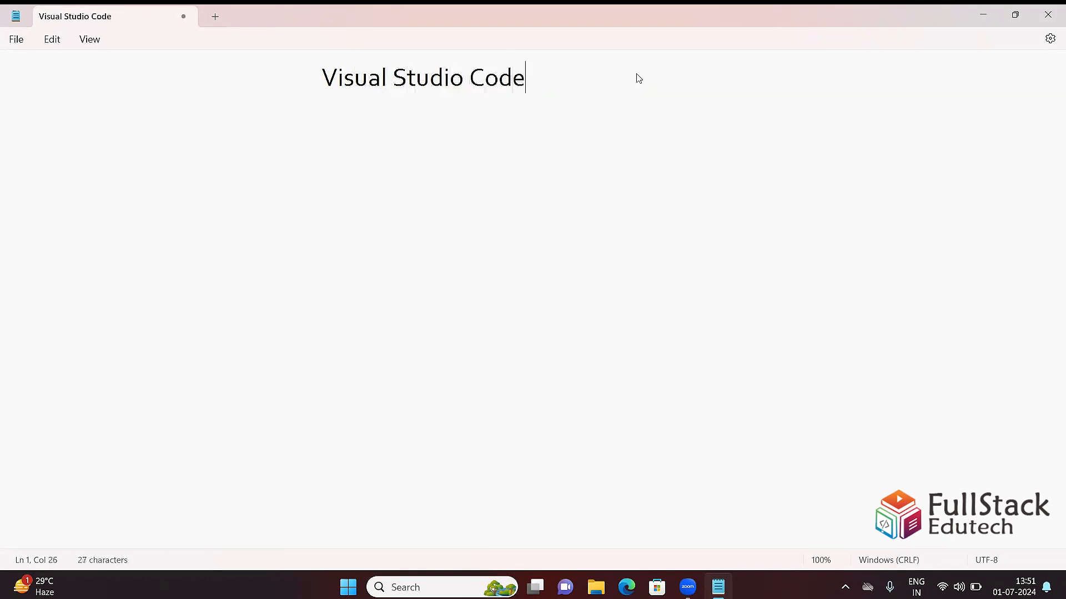
# Complete the heading as "Visual Studio Code - UI Technologies" and add "HTML" two lines below it.
pyautogui.write('- UI Technologies')
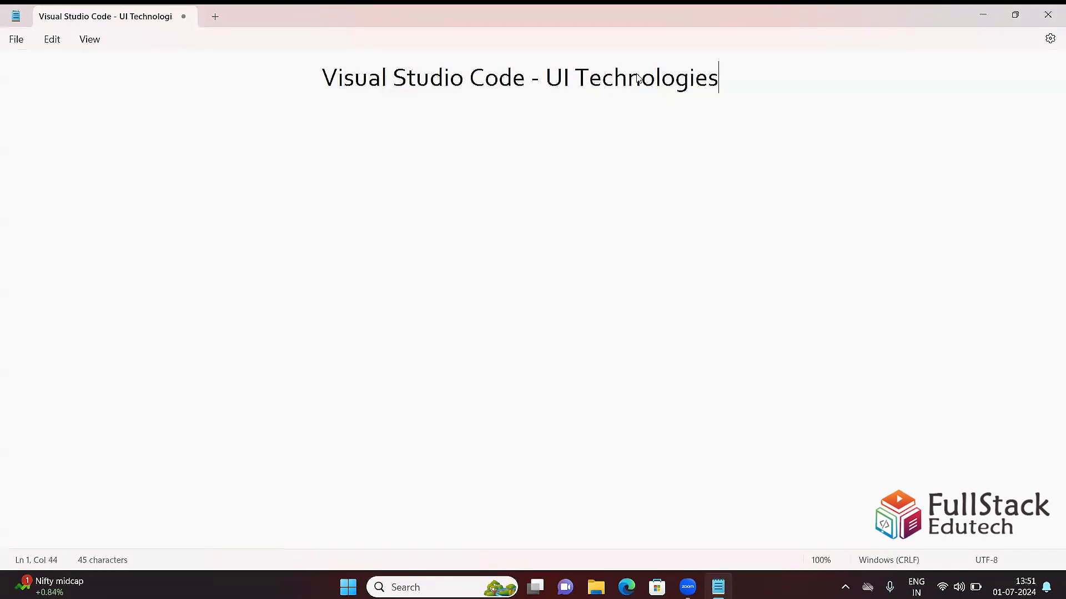
pyautogui.press('Return')
pyautogui.press('Return')
pyautogui.press('Tab')
pyautogui.press('Tab')
pyautogui.press('Tab')
pyautogui.press('Tab')
pyautogui.press('Tab')
pyautogui.press('Tab')
pyautogui.press('Tab')
pyautogui.write('HTML')
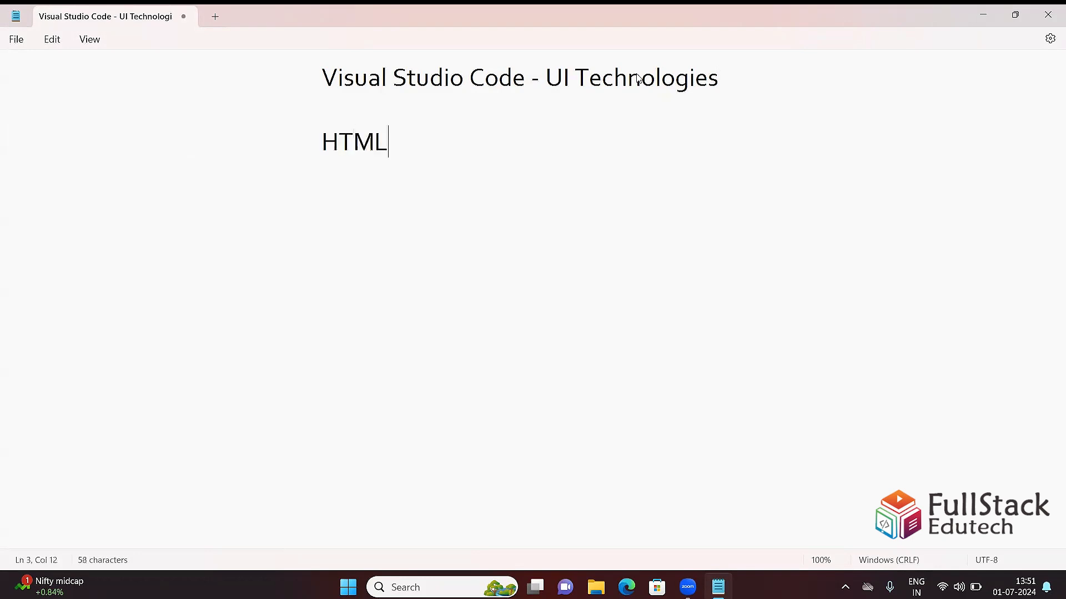
# Extend the HTML line to read "HTML - Install Extension - Live server".
pyautogui.write(' -')
pyautogui.press('Up')
pyautogui.write('.')
pyautogui.press('BackSpace')
pyautogui.write('Install ')
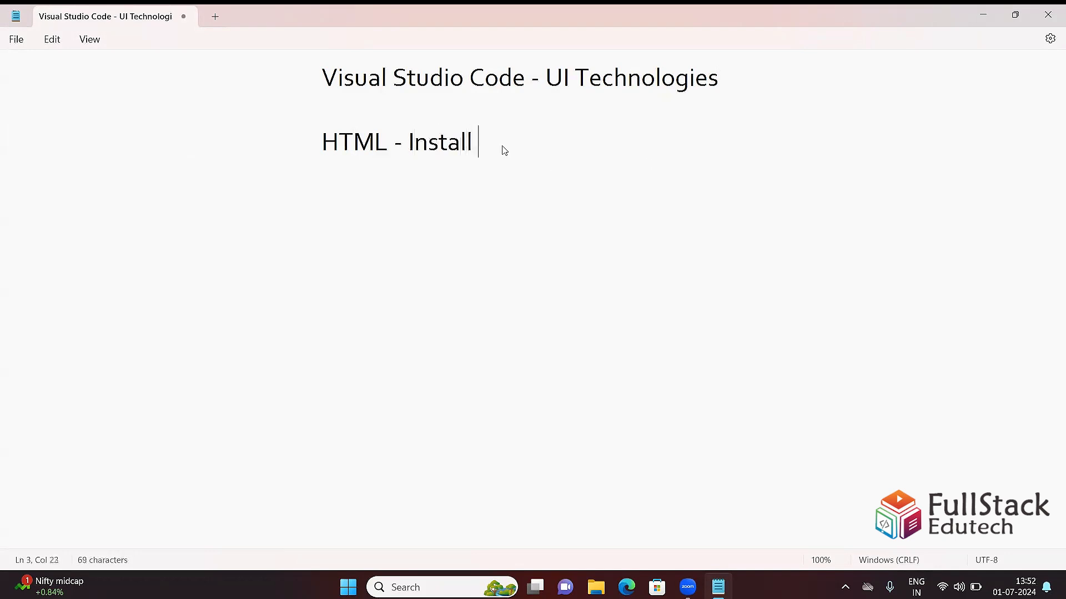
pyautogui.write('Extension - Live')
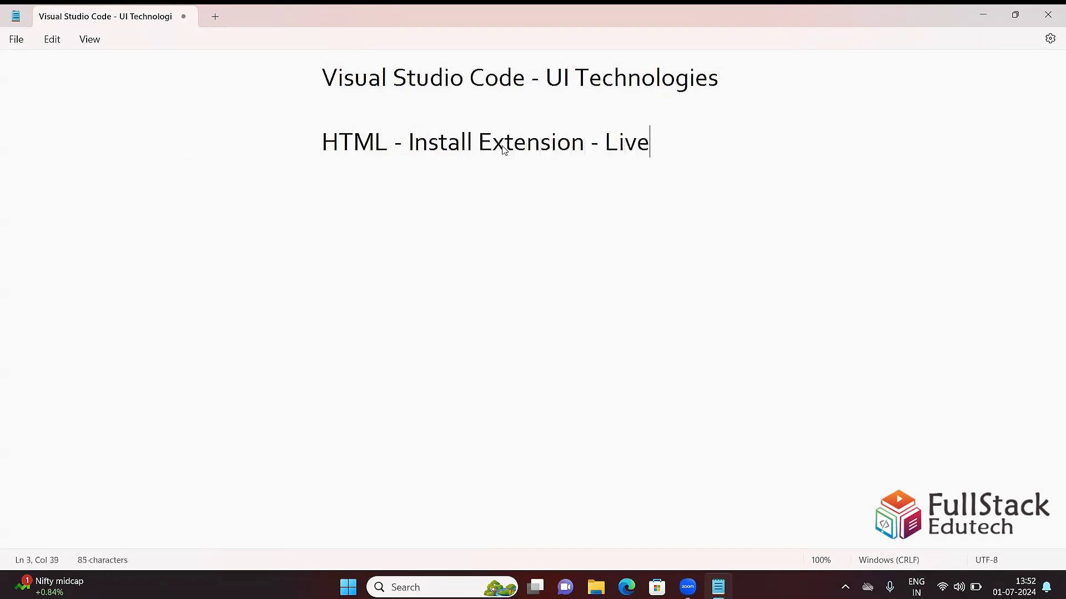
pyautogui.write(' server')
# Add a new line reading "JavaScript -> Node JS" below the HTML line.
pyautogui.press('Return')
pyautogui.write('Java')
pyautogui.write('Wc')
pyautogui.press('BackSpace')
pyautogui.press('BackSpace')
pyautogui.write('Script -> Node JS')
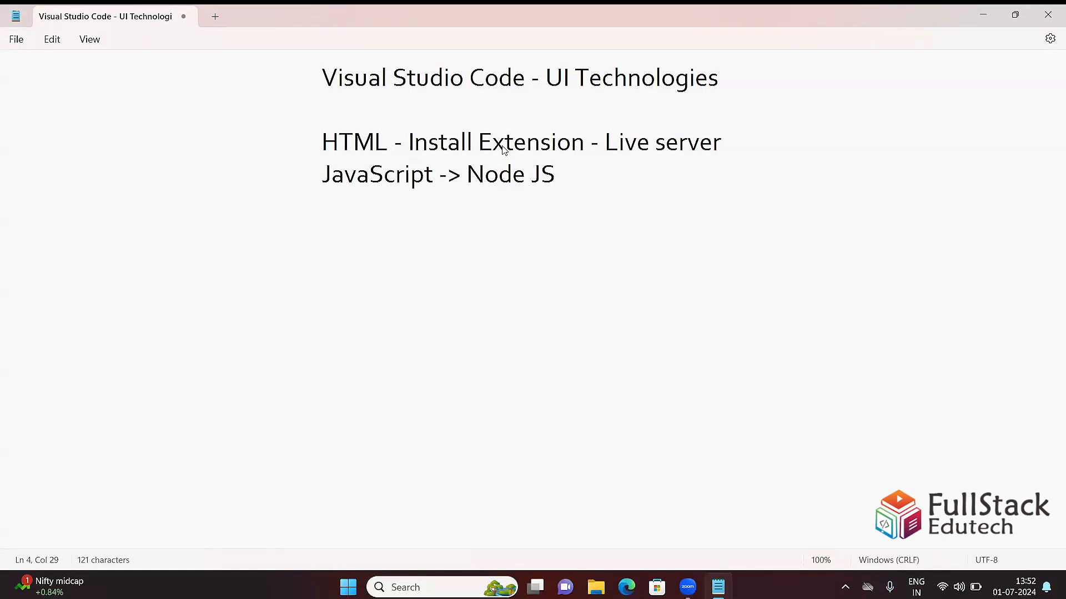
pyautogui.moveTo(322, 76); pyautogui.dragTo(525, 77)
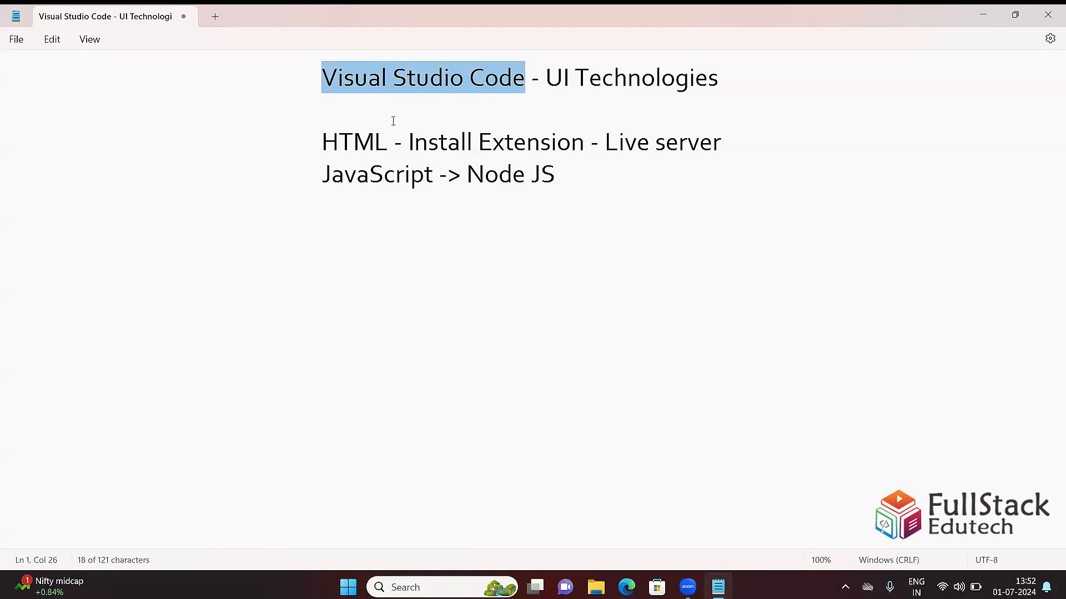
pyautogui.moveTo(604, 140); pyautogui.dragTo(733, 144)
pyautogui.moveTo(325, 144); pyautogui.dragTo(382, 148)
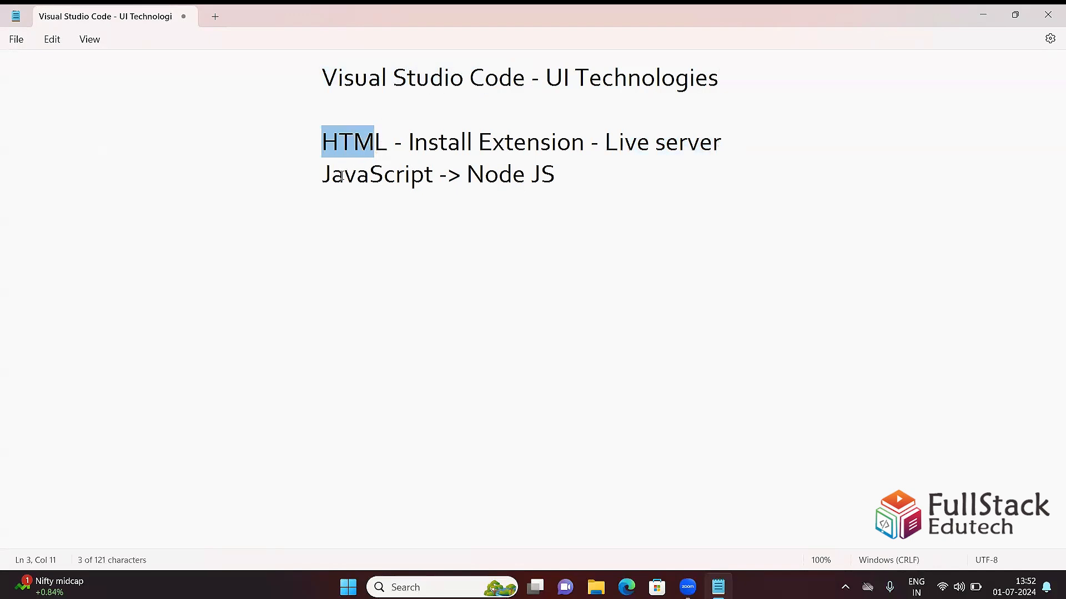
pyautogui.moveTo(324, 176); pyautogui.dragTo(556, 176)
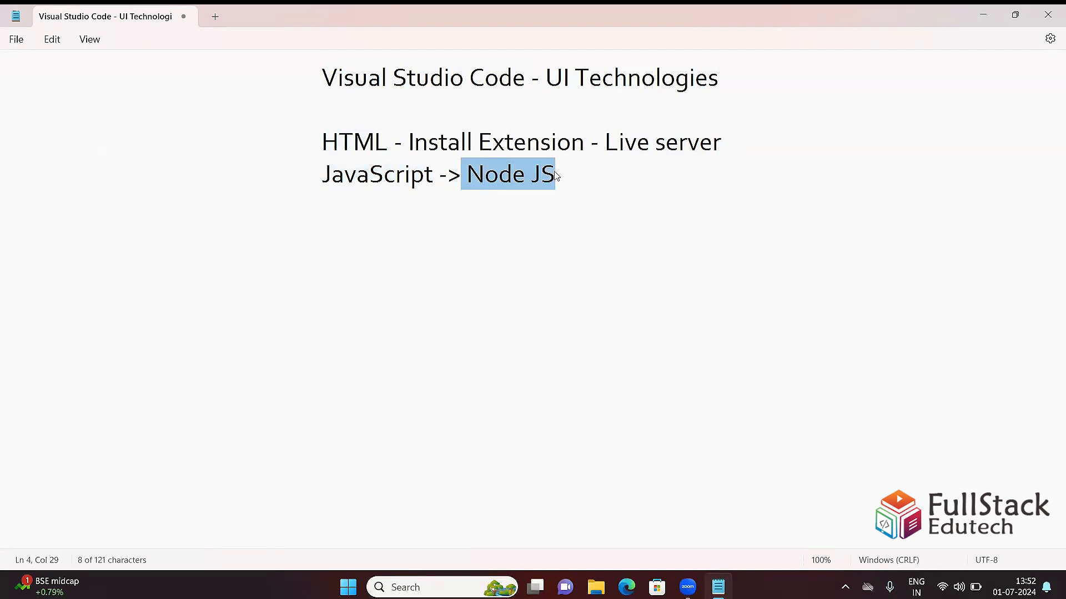
# Open Google Chrome from the desktop and search Google for "visual studio code download".
pyautogui.press('super+d')
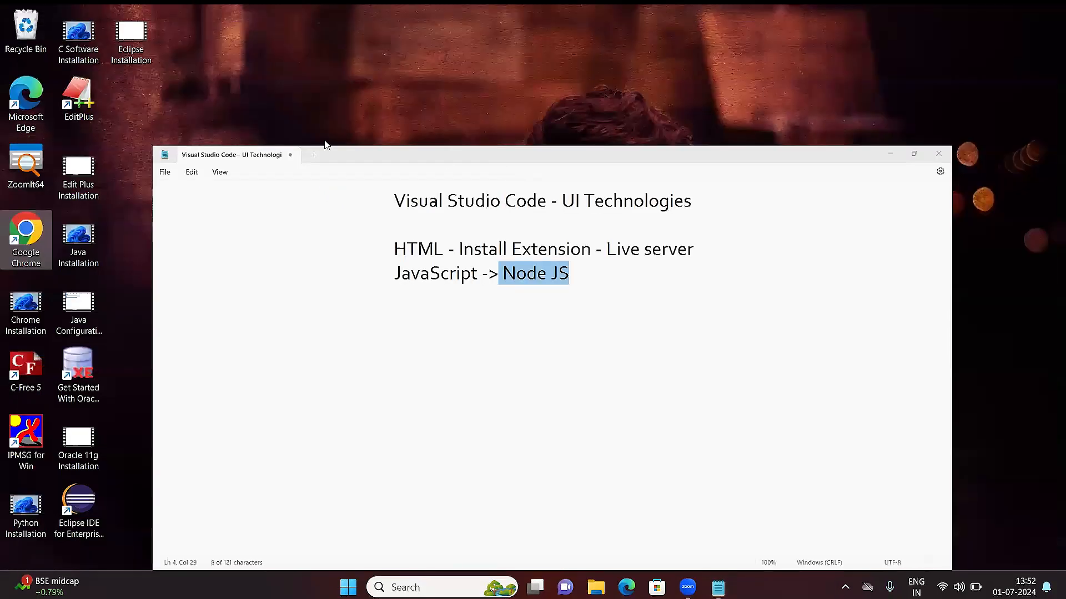
pyautogui.doubleClick(40, 230)
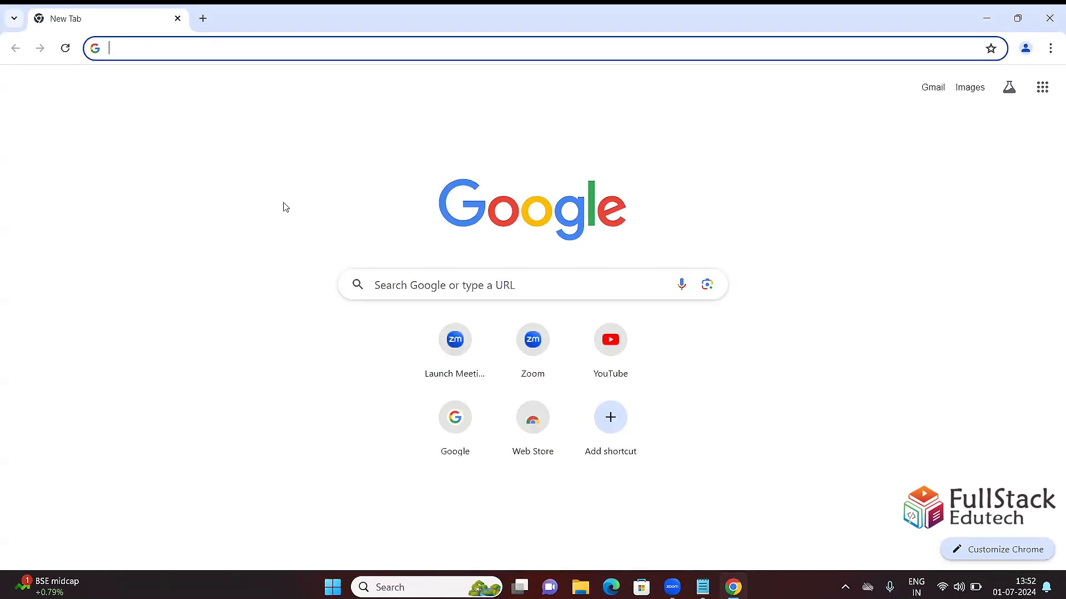
pyautogui.write('g')
pyautogui.press('Return')
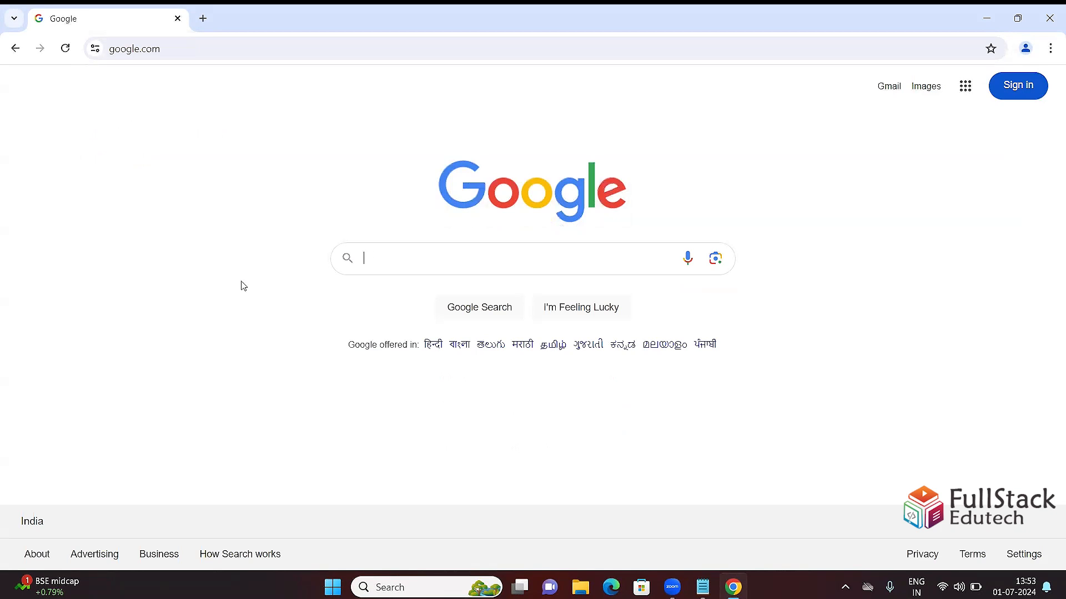
pyautogui.write('Visual s')
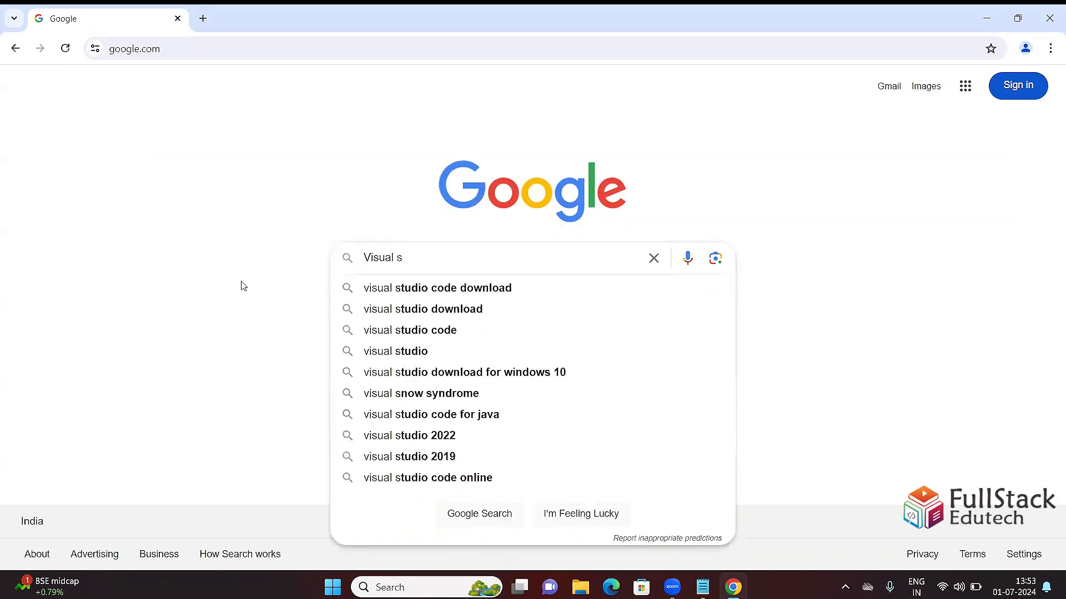
pyautogui.press('Down')
pyautogui.press('Return')
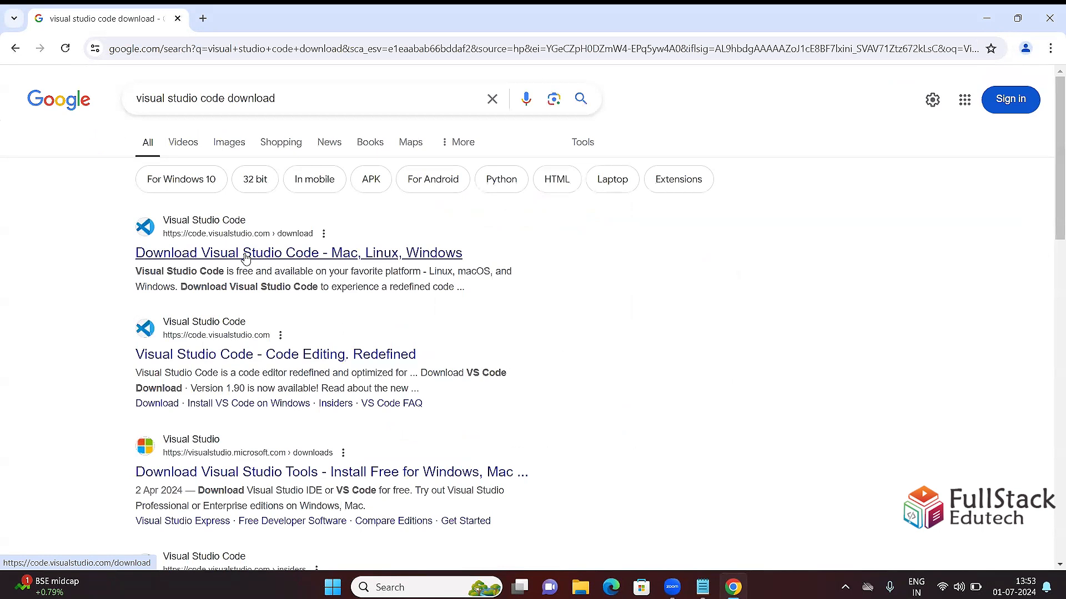
# Open the official Visual Studio Code download page and download the Windows version.
pyautogui.click(244, 256)
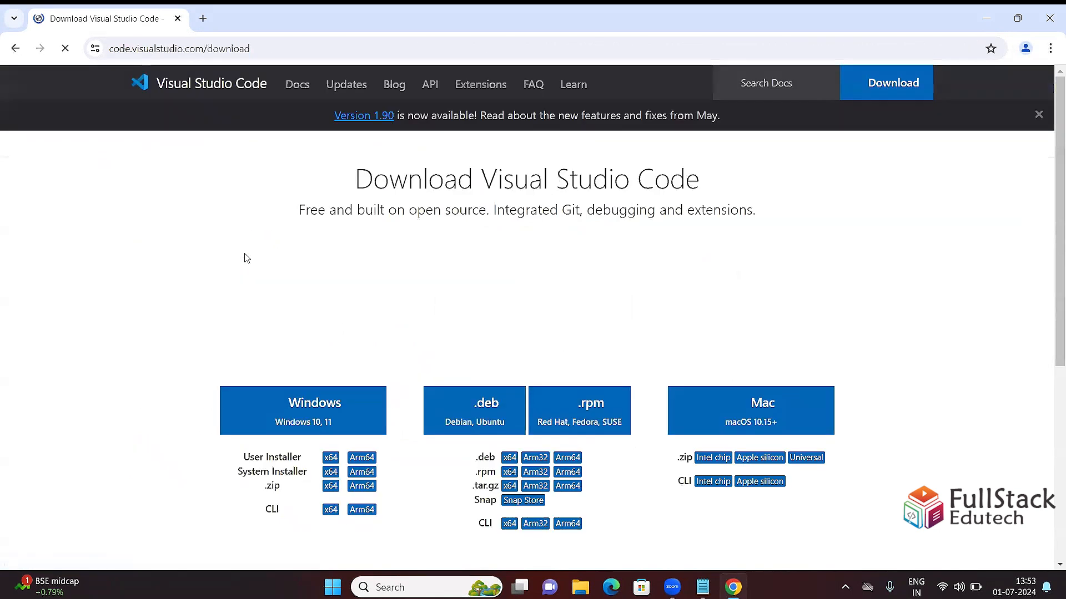
pyautogui.scroll(-2, 257, 255)
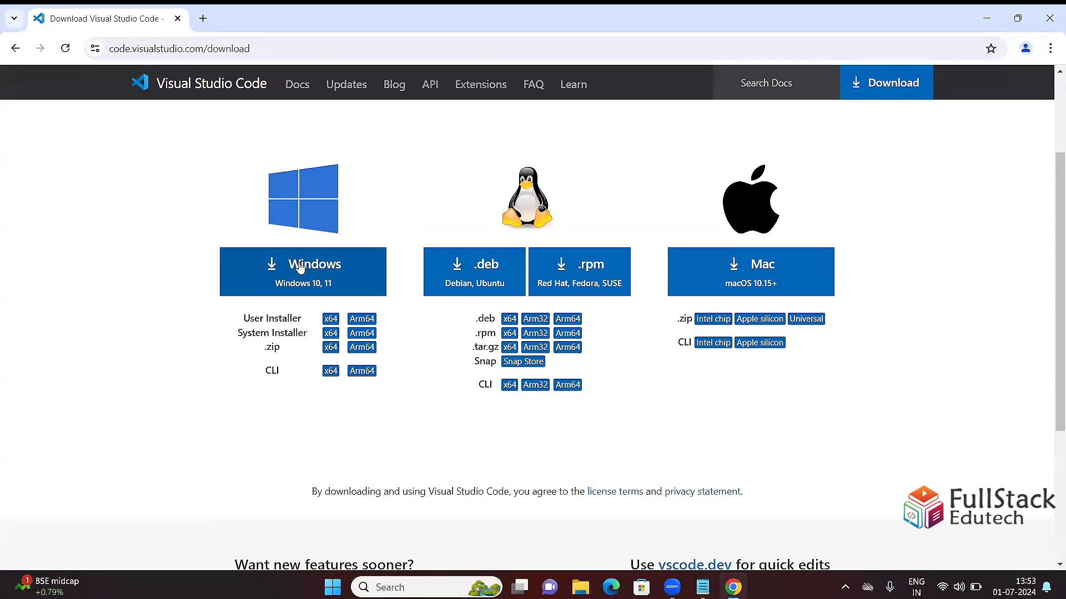
pyautogui.click(304, 272)
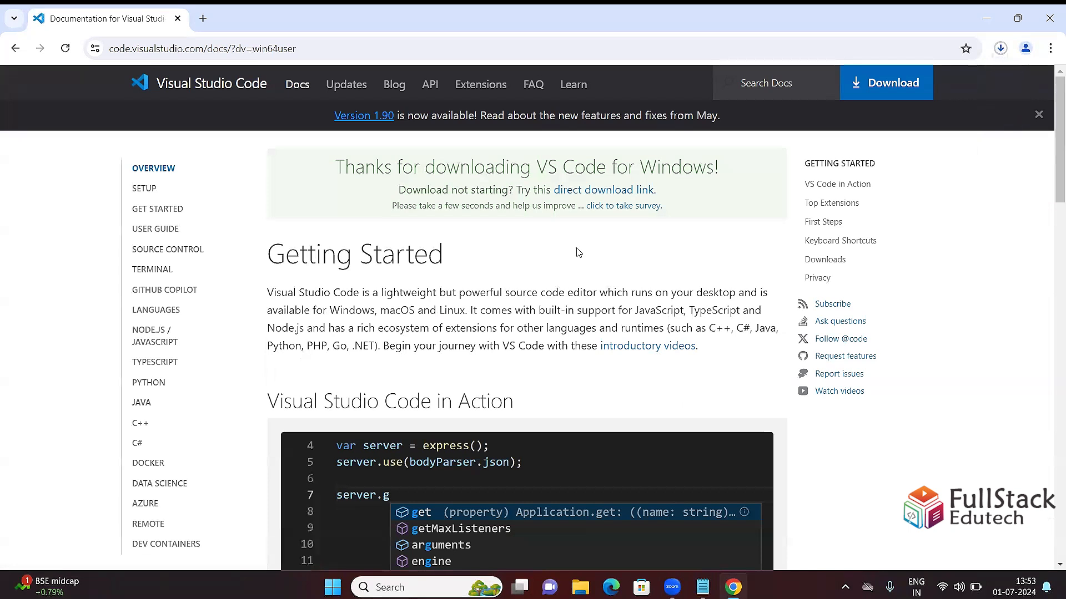
# Run the downloaded VSCodeUserSetup-x64-1.90.2 installer and accept the license agreement.
pyautogui.click(1001, 49)
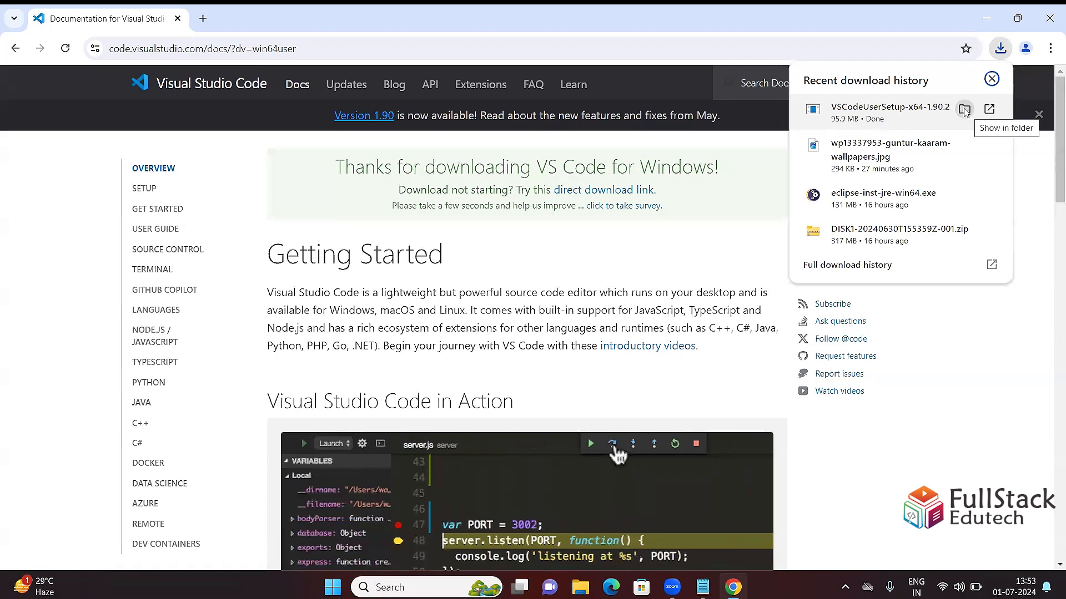
pyautogui.click(875, 105)
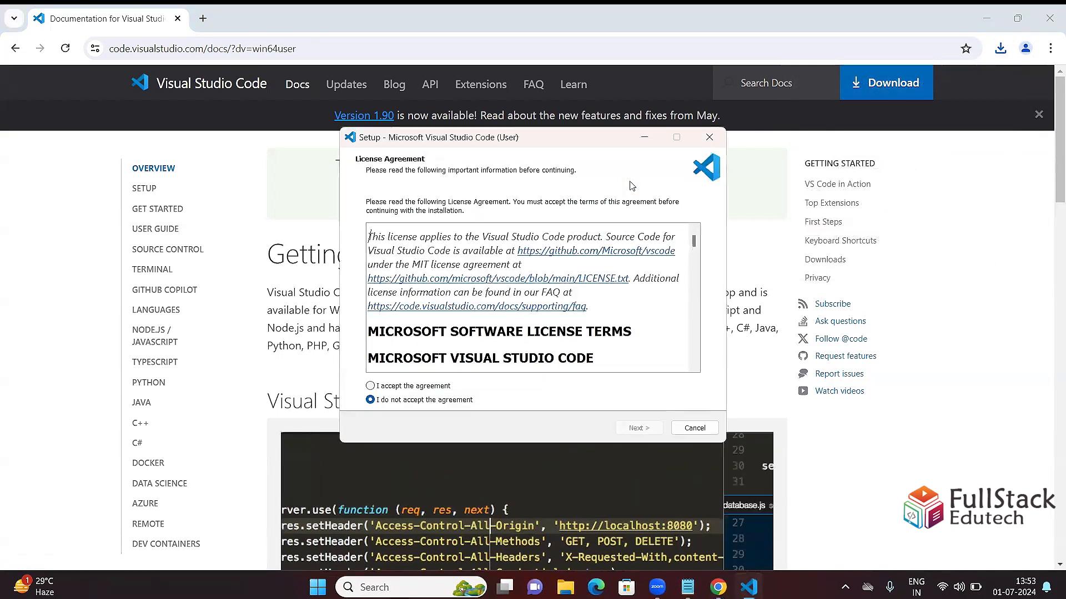
pyautogui.click(370, 387)
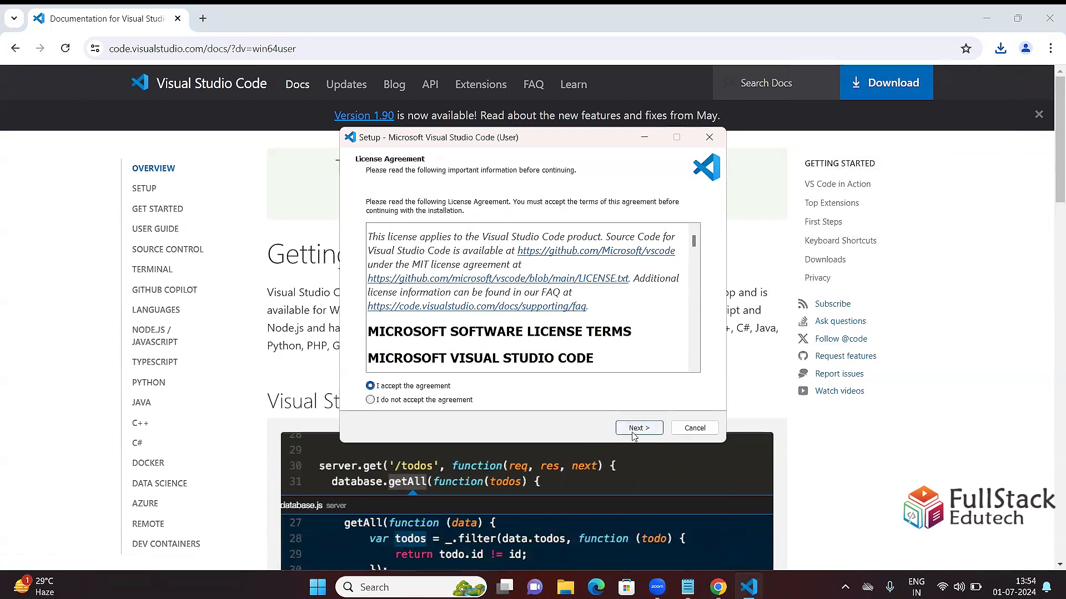
pyautogui.click(639, 428)
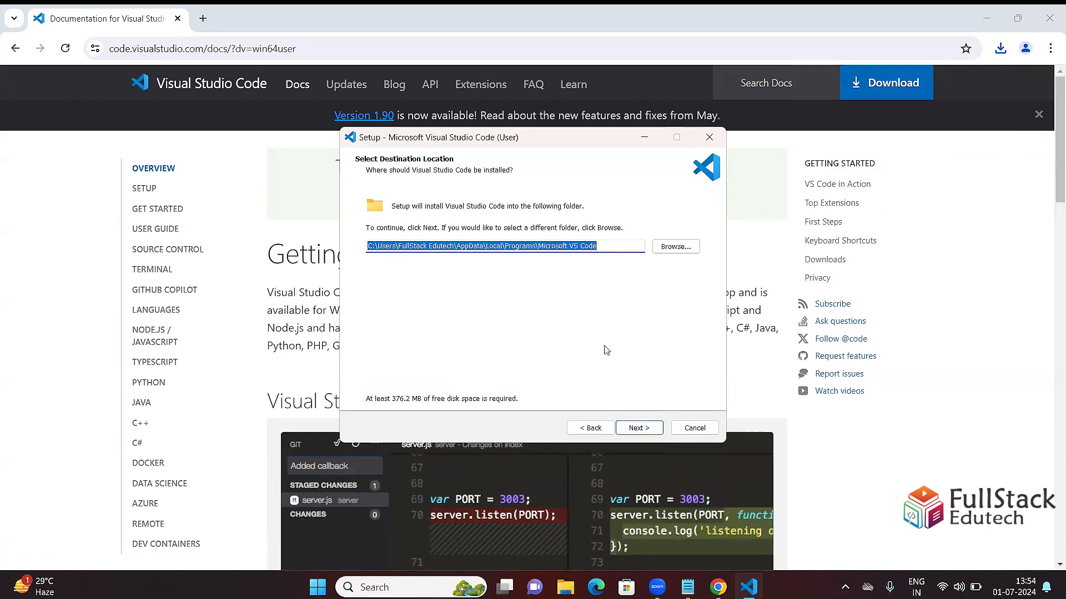
# Install Visual Studio Code with the default destination and Start Menu folder, including a desktop icon.
pyautogui.click(636, 429)
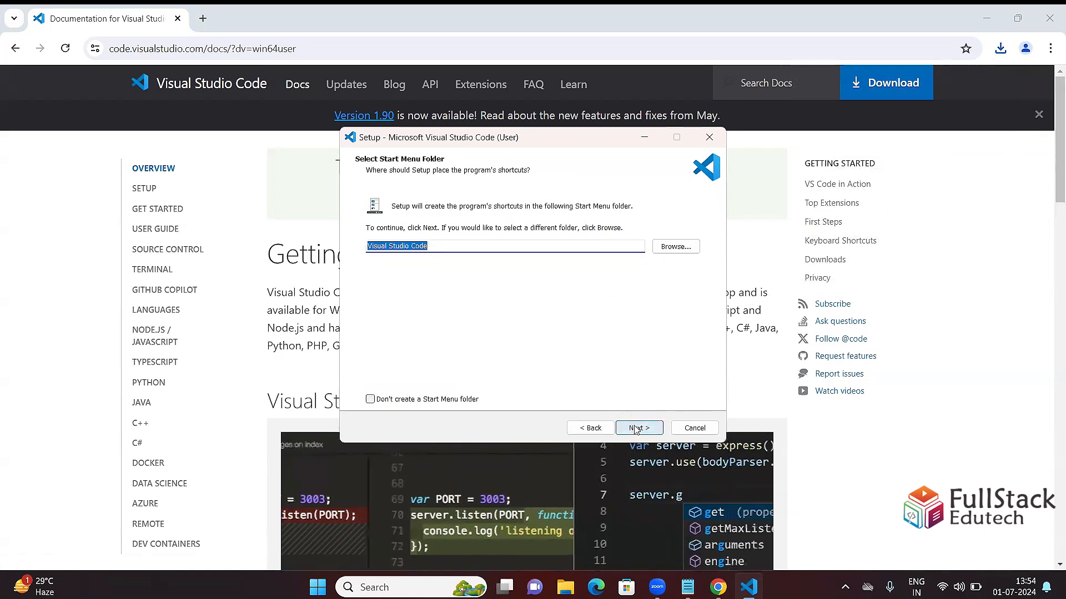
pyautogui.click(636, 429)
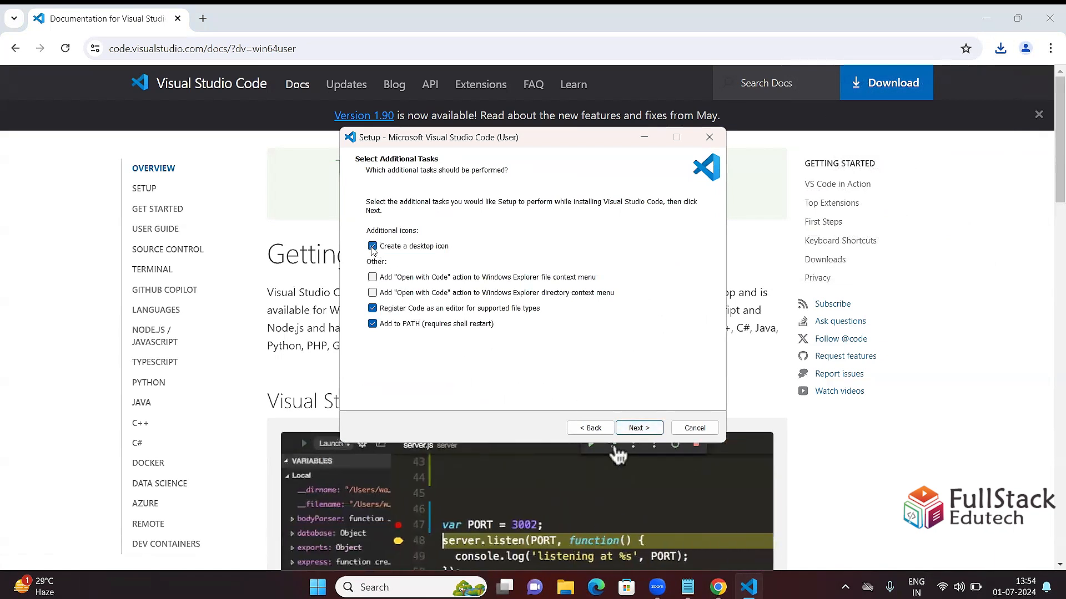
pyautogui.click(644, 432)
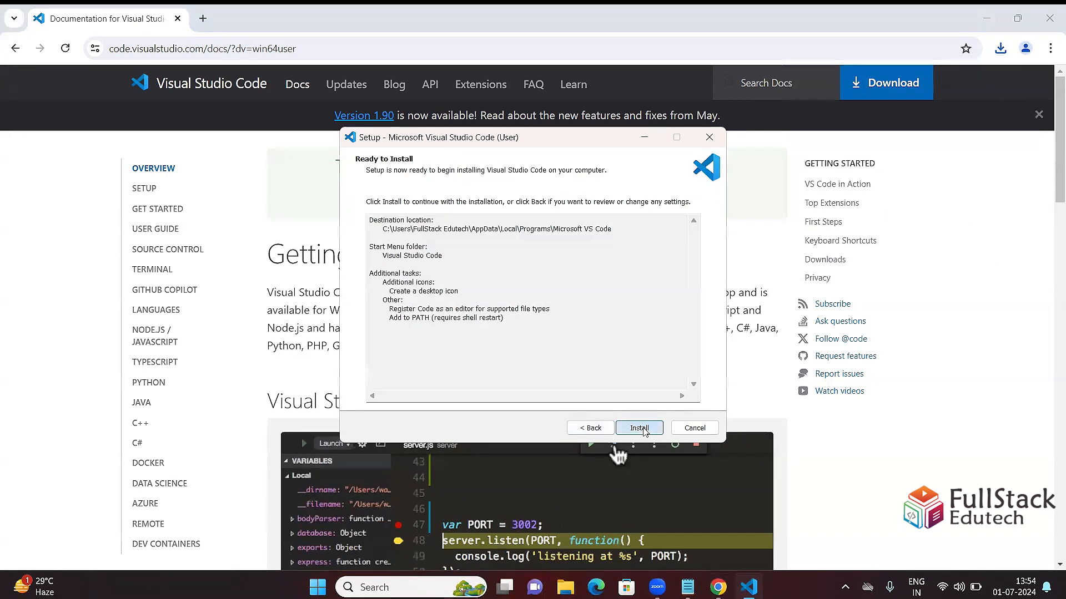
pyautogui.click(643, 430)
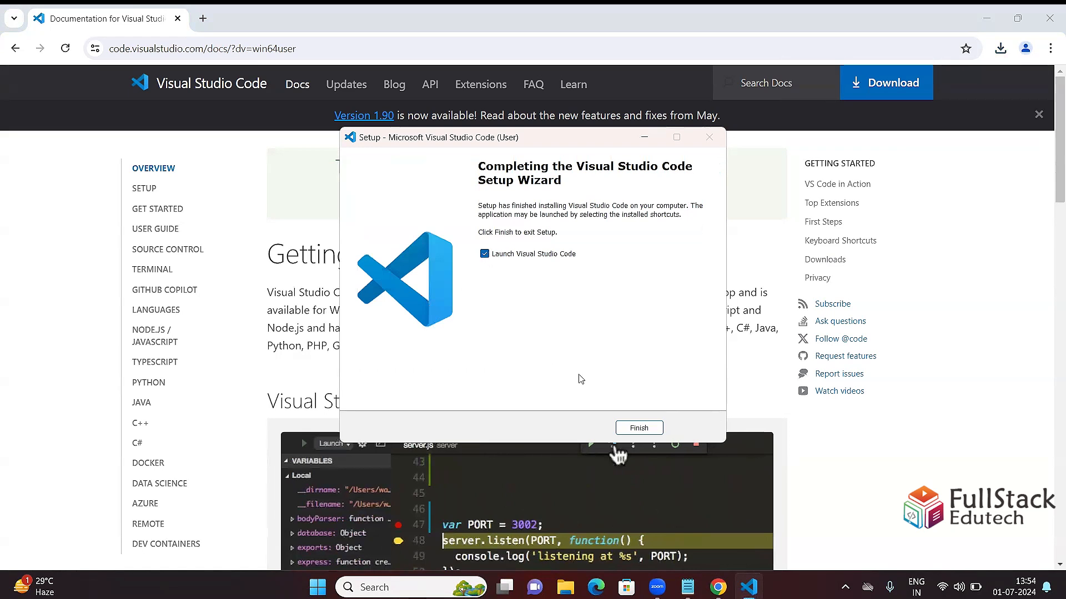
# Finish the setup with Visual Studio Code launching, maximize its window and close the Welcome page.
pyautogui.click(638, 428)
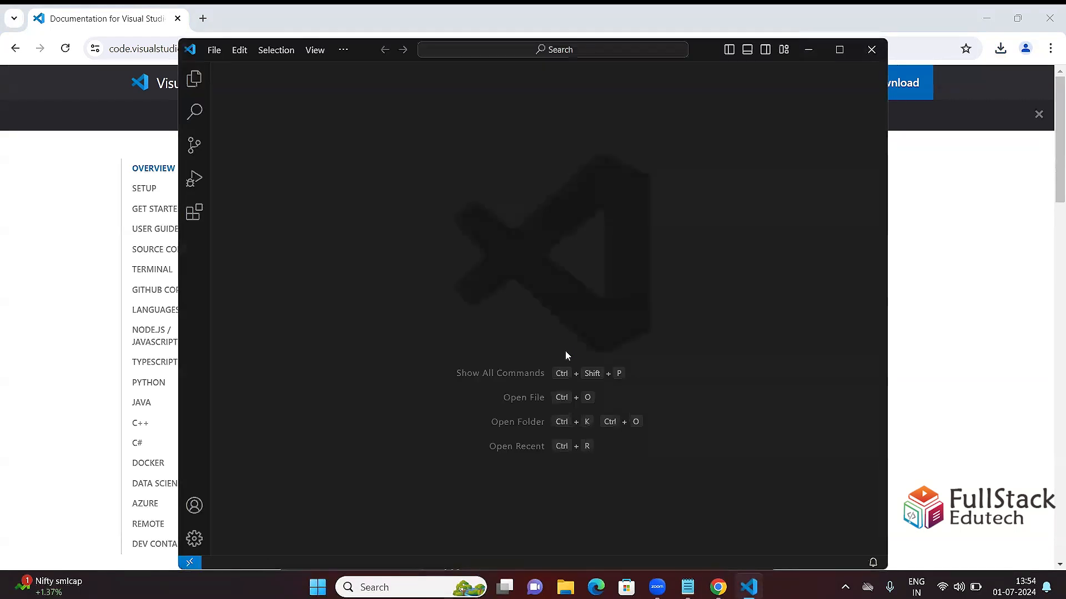
pyautogui.click(839, 50)
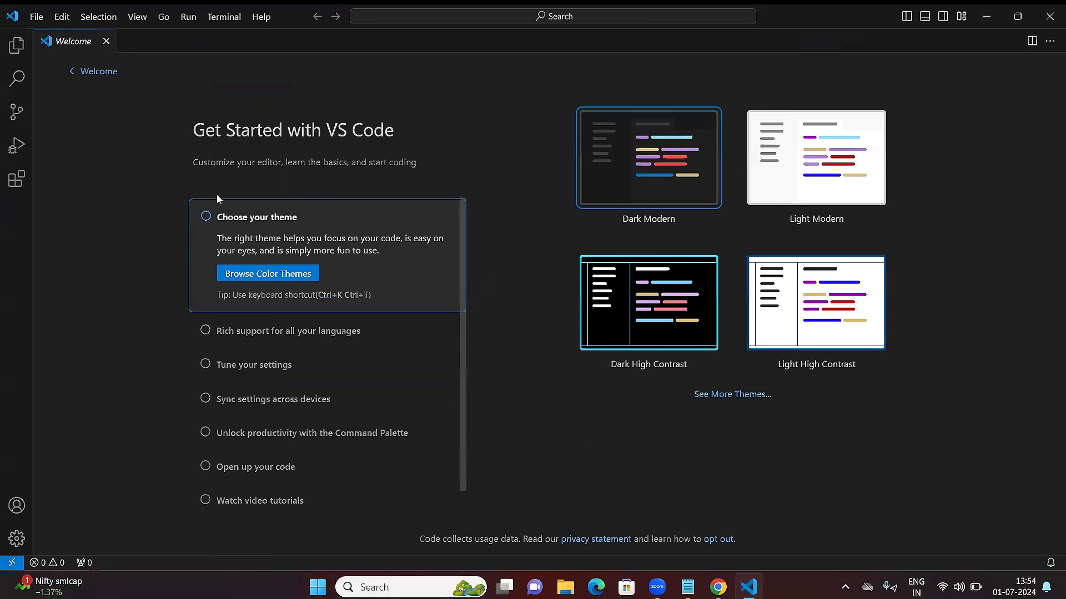
pyautogui.click(106, 42)
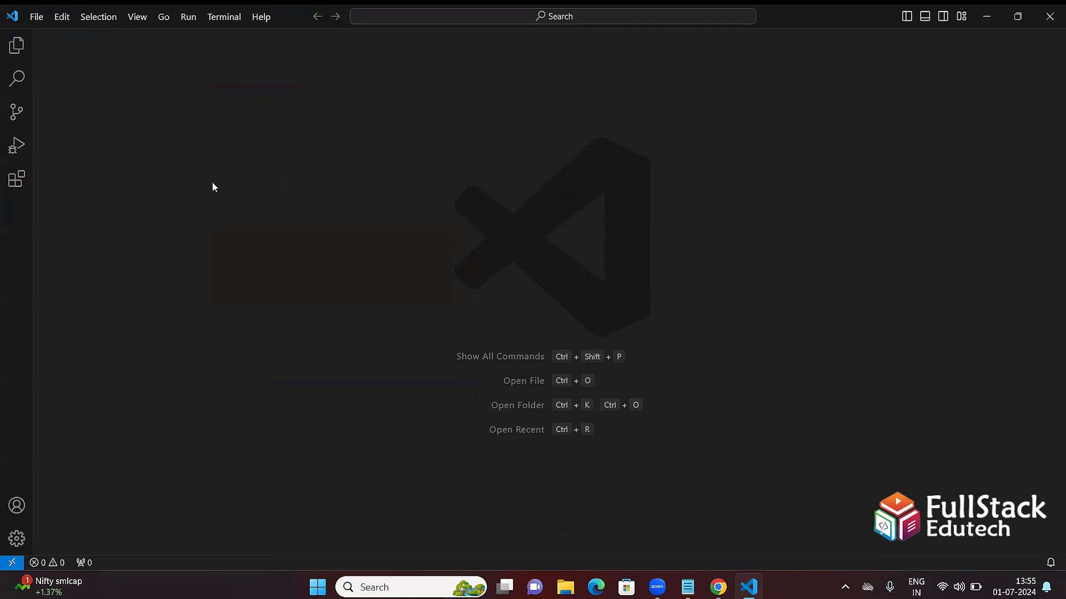
# Create a desktop folder named "UI - Practice" and place it directly below the Visual Studio Code shortcut.
pyautogui.press('super+d')
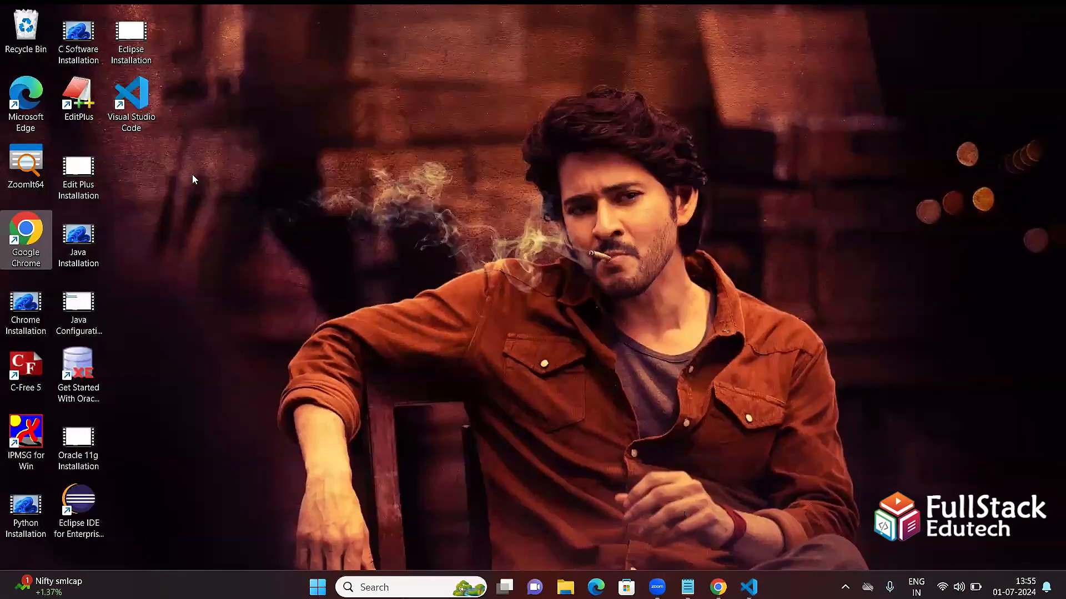
pyautogui.rightClick(154, 164)
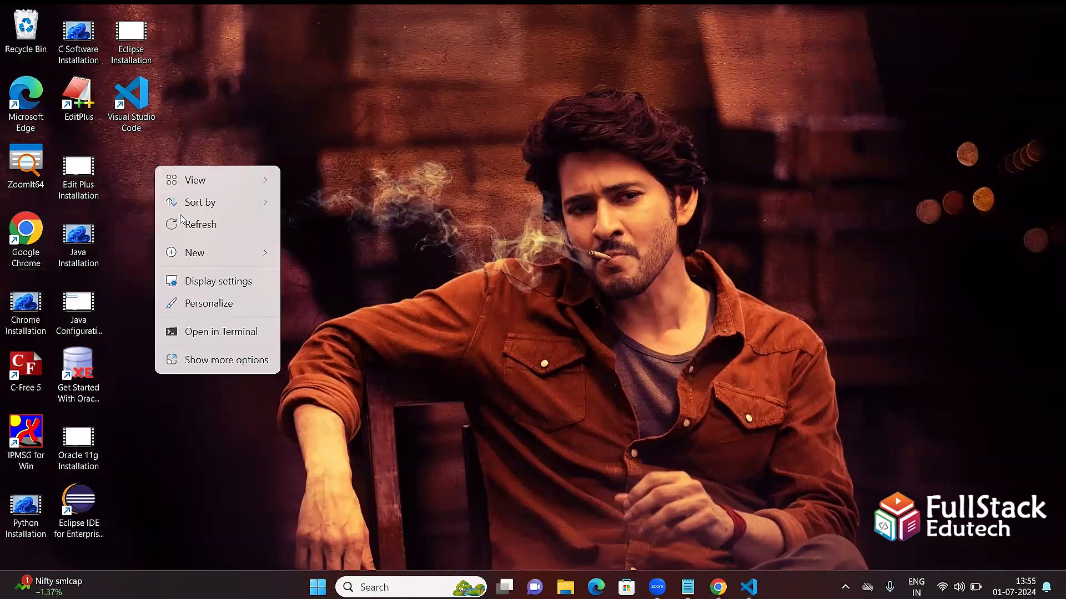
pyautogui.moveTo(220, 262)
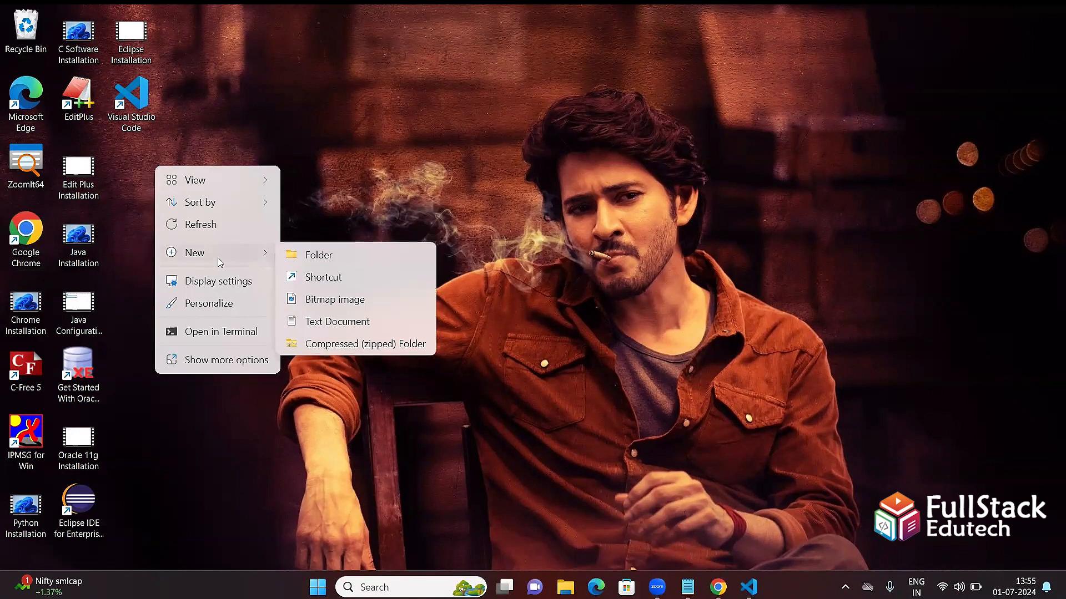
pyautogui.click(313, 257)
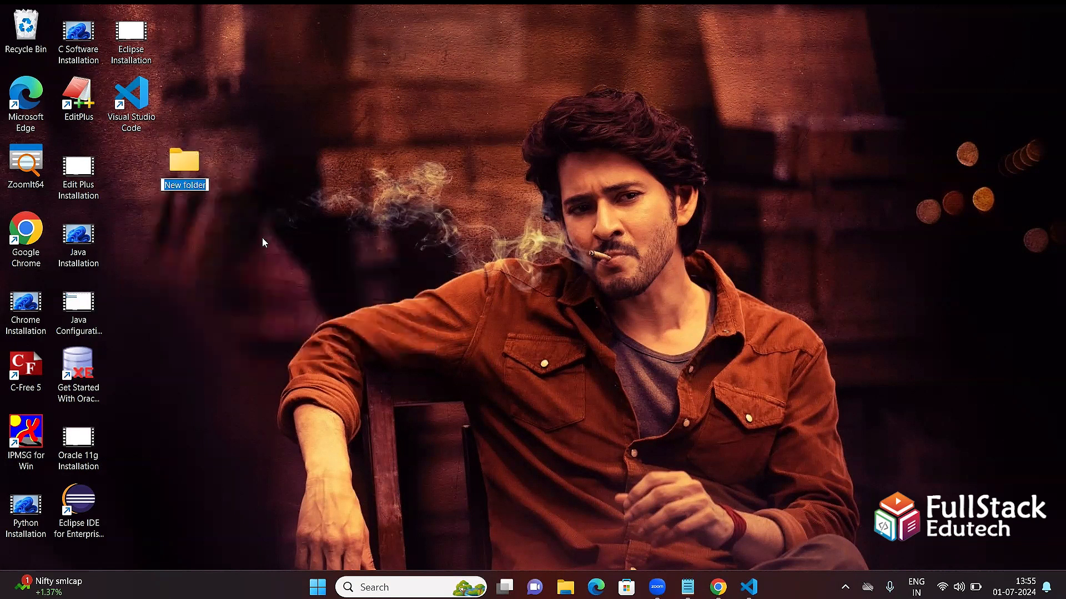
pyautogui.write('UI')
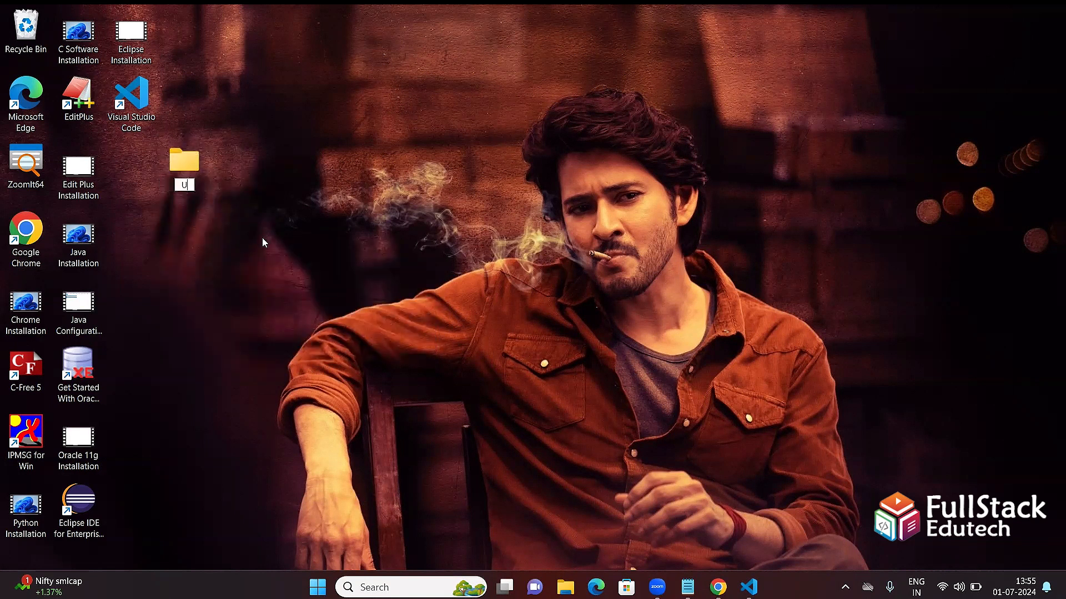
pyautogui.write(' - Practice')
pyautogui.press('Return')
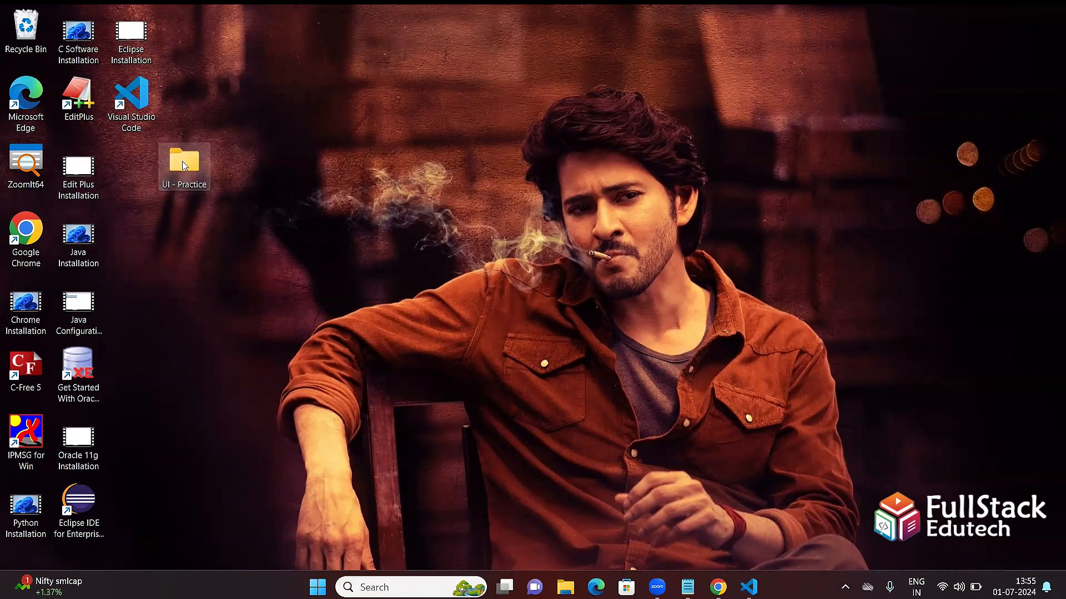
pyautogui.moveTo(141, 158); pyautogui.dragTo(134, 160)
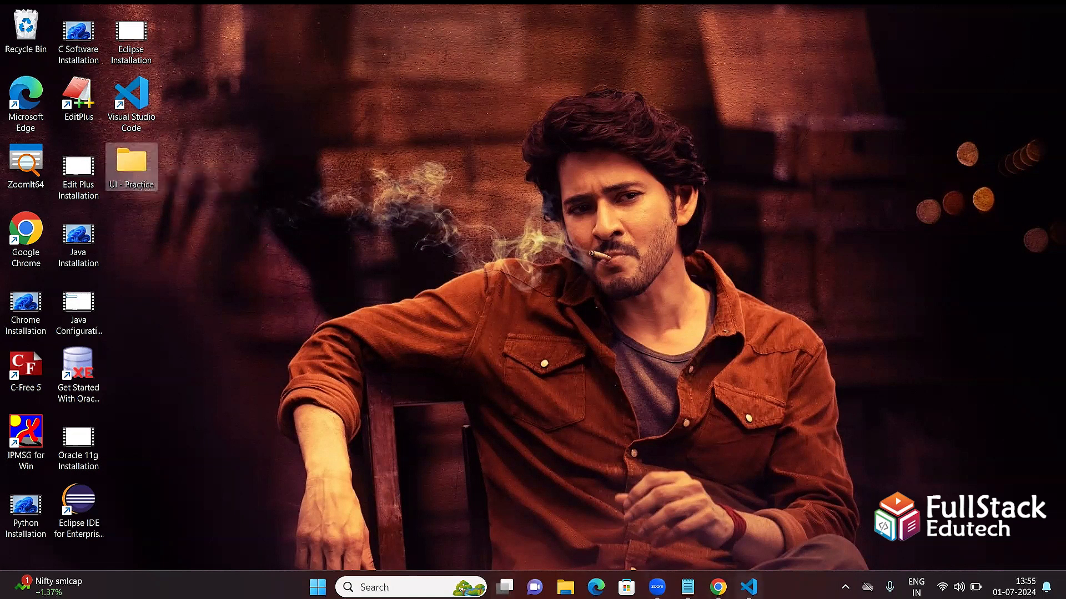
# Switch to Visual Studio Code, open the desktop folder "UI - Practice" while trusting its authors and the parent folder, and close the Welcome page.
pyautogui.click(749, 587)
pyautogui.click(38, 18)
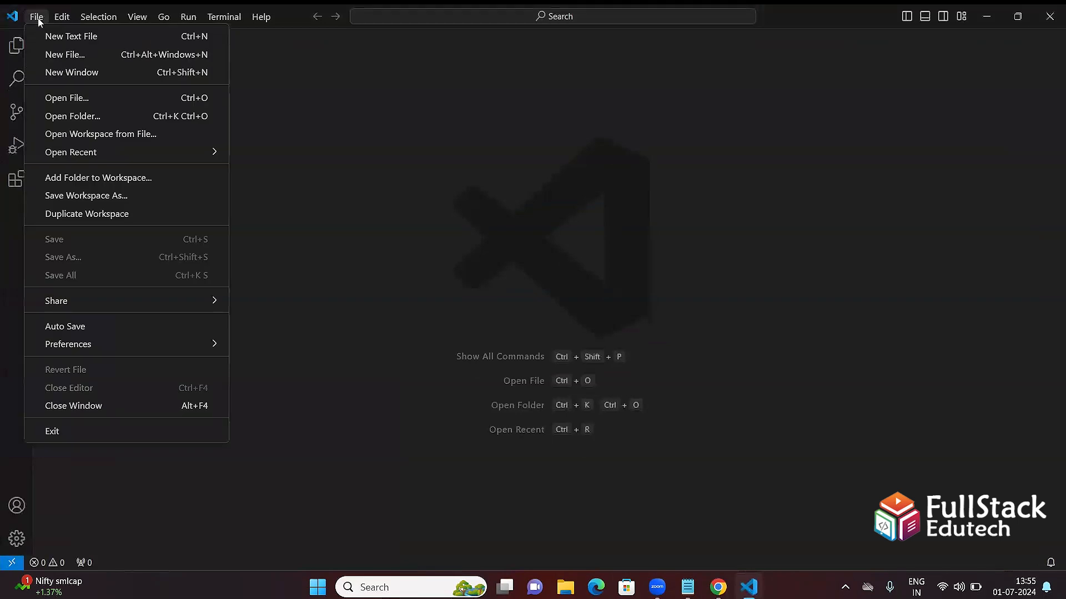
pyautogui.click(65, 117)
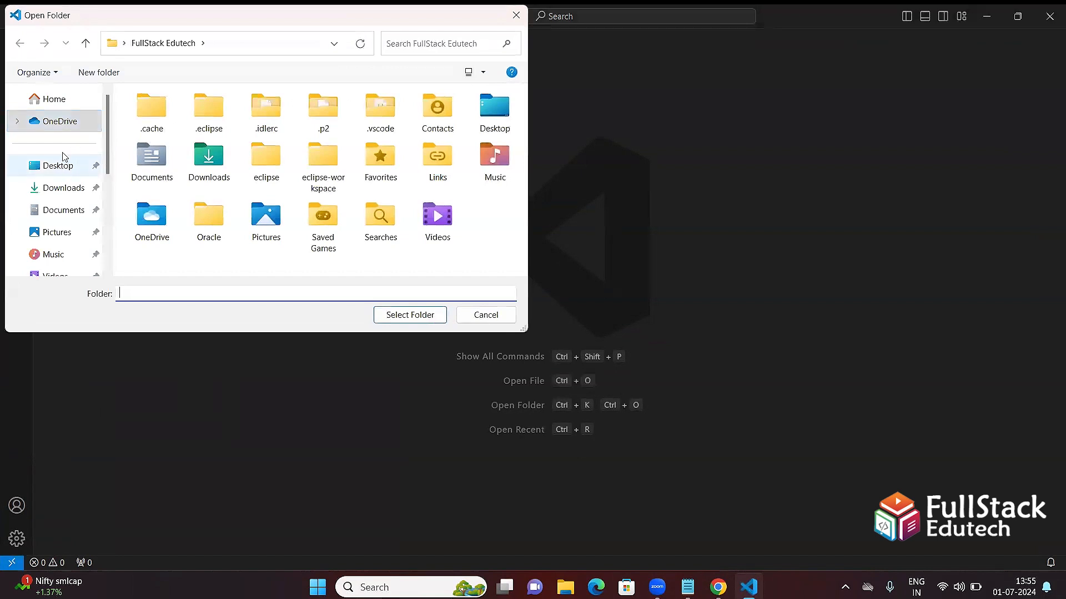
pyautogui.click(57, 102)
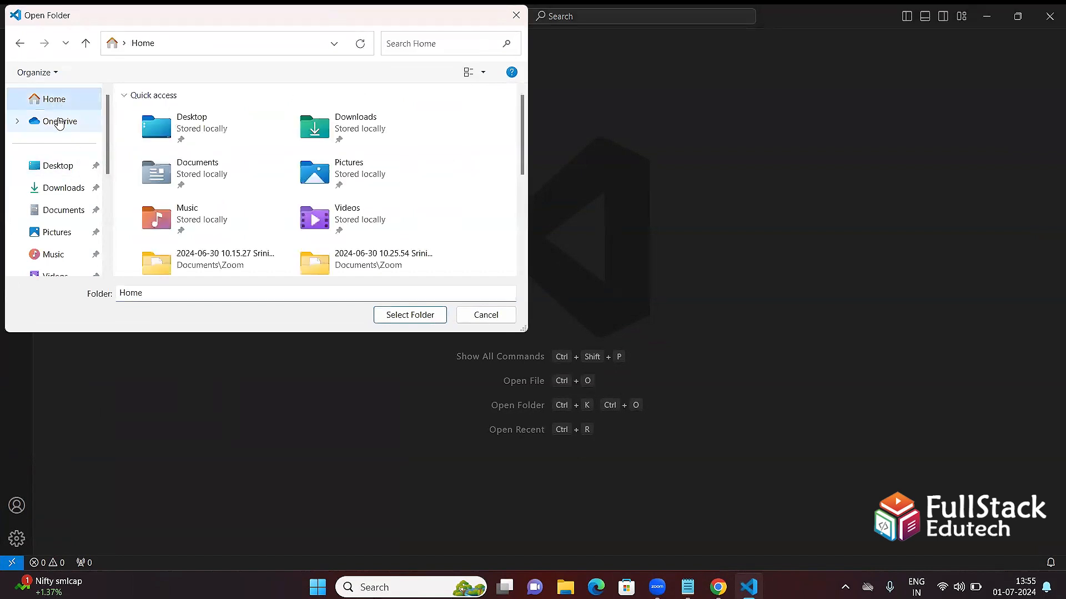
pyautogui.click(67, 173)
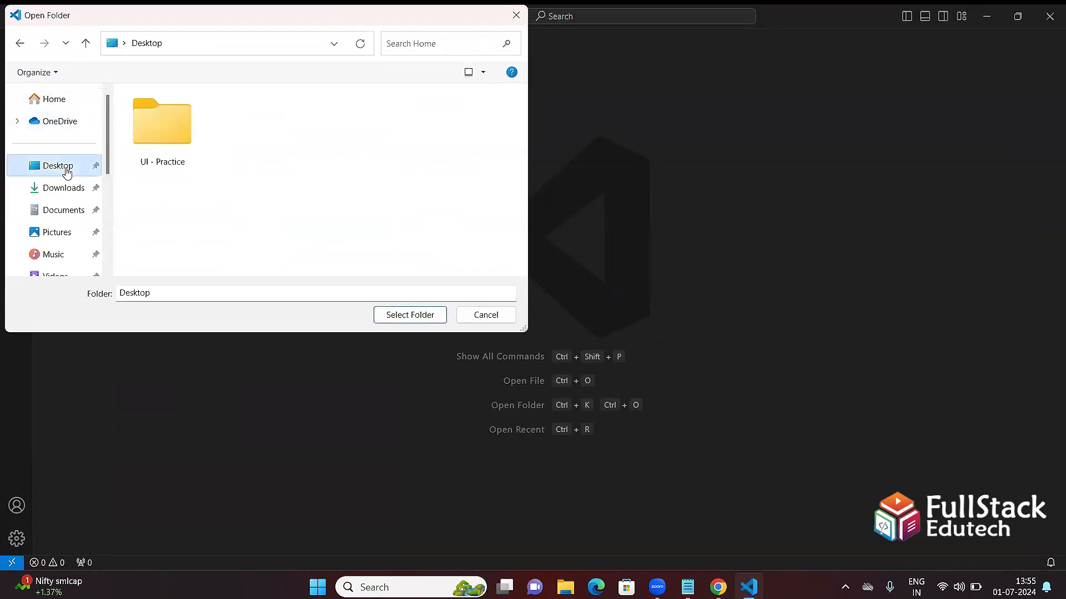
pyautogui.click(154, 136)
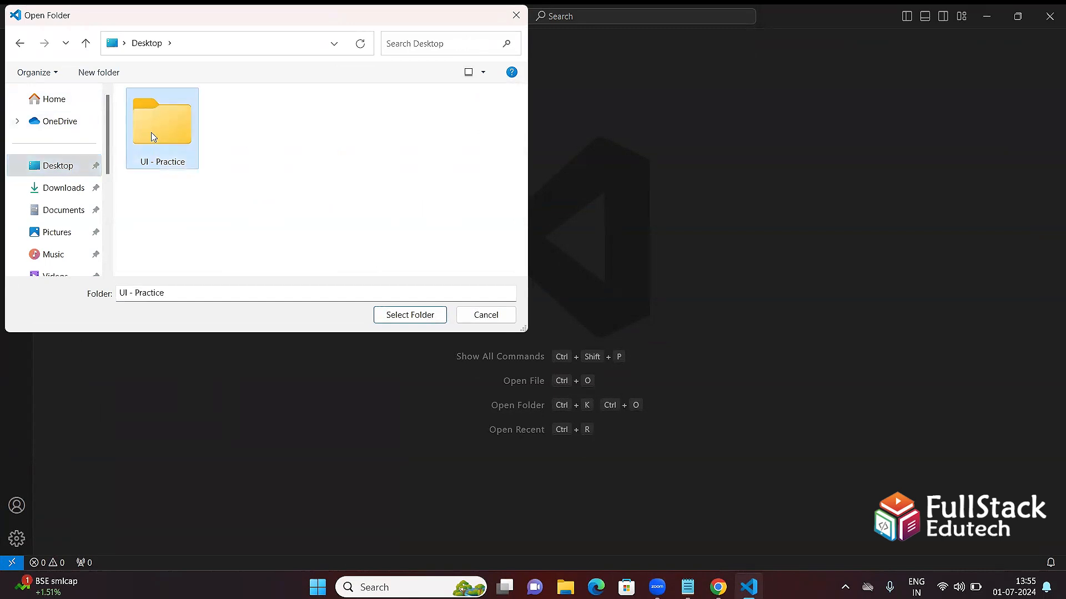
pyautogui.click(388, 315)
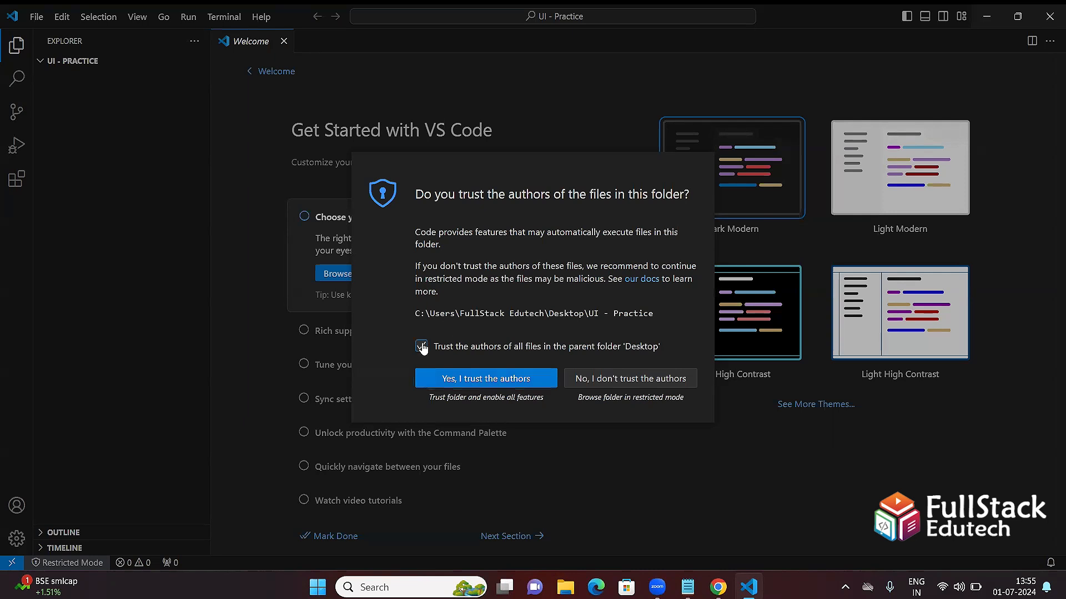
pyautogui.click(456, 383)
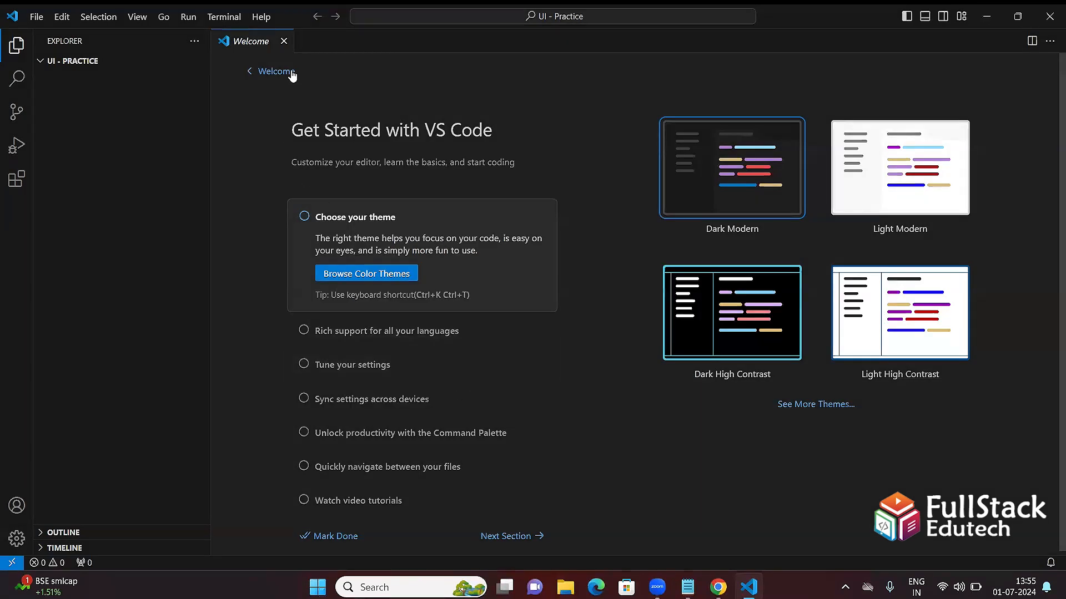
pyautogui.click(285, 41)
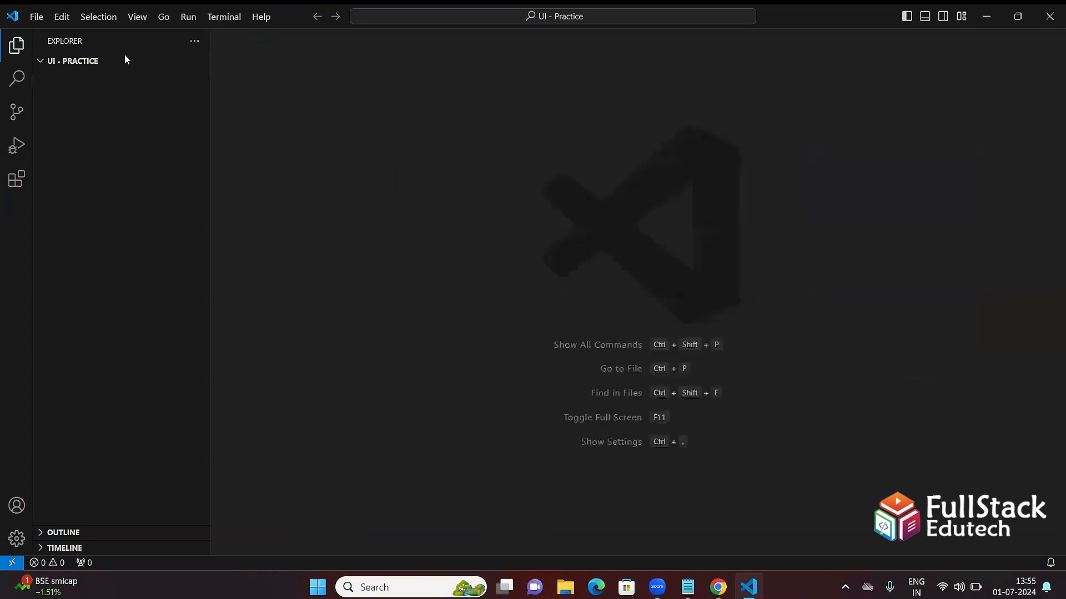
# Create a new file named test.html in the UI - Practice folder.
pyautogui.click(43, 65)
pyautogui.click(43, 65)
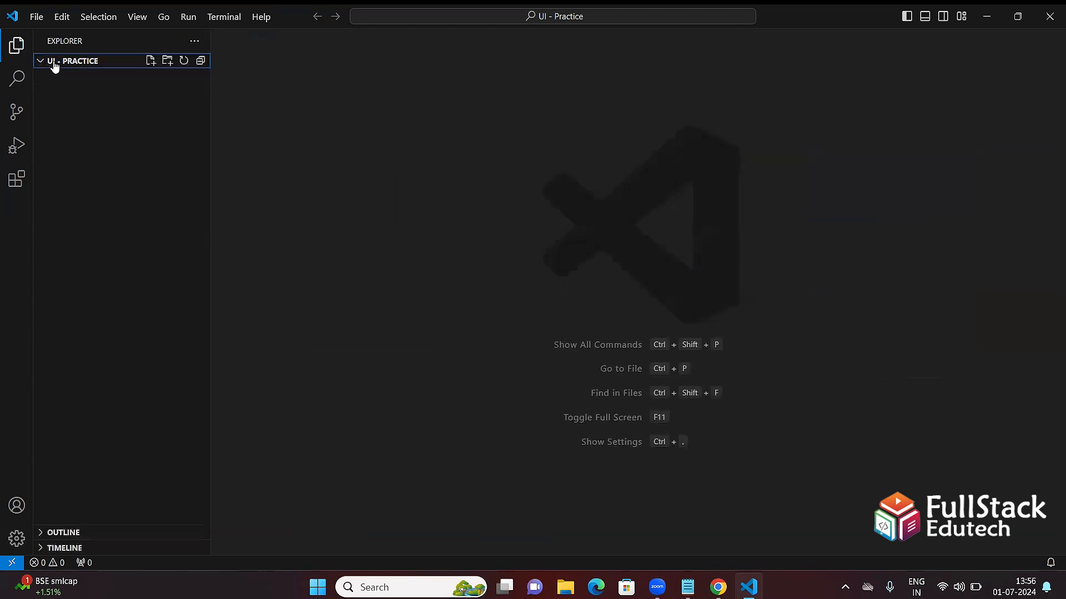
pyautogui.click(149, 61)
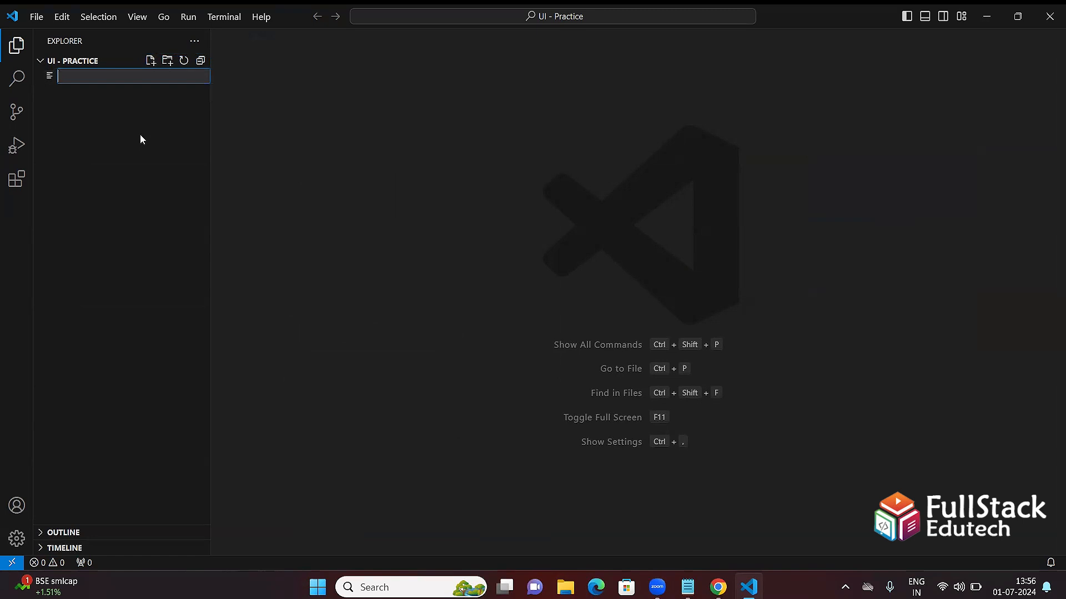
pyautogui.write('test.html')
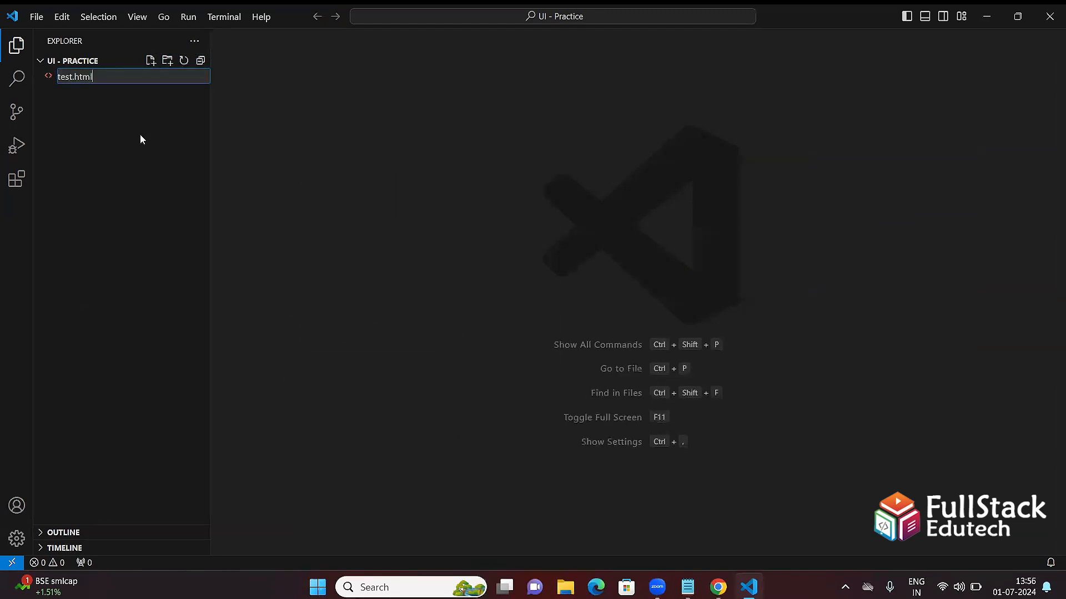
pyautogui.press('Return')
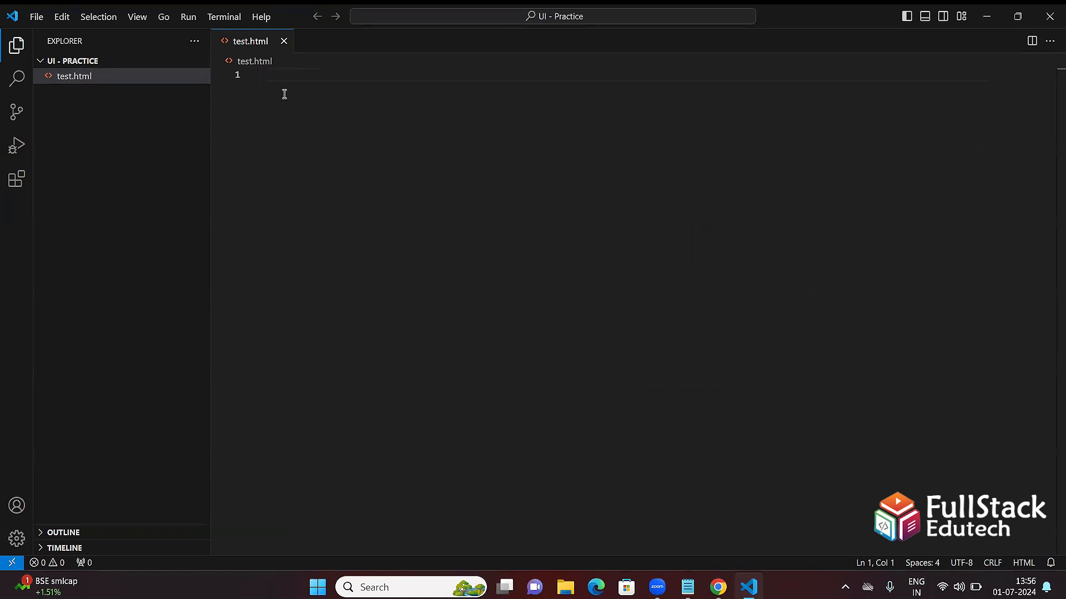
# Write html and body tags in test.html with an h2 heading reading "Welcome to Fullstack Edutech".
pyautogui.write('<html>')
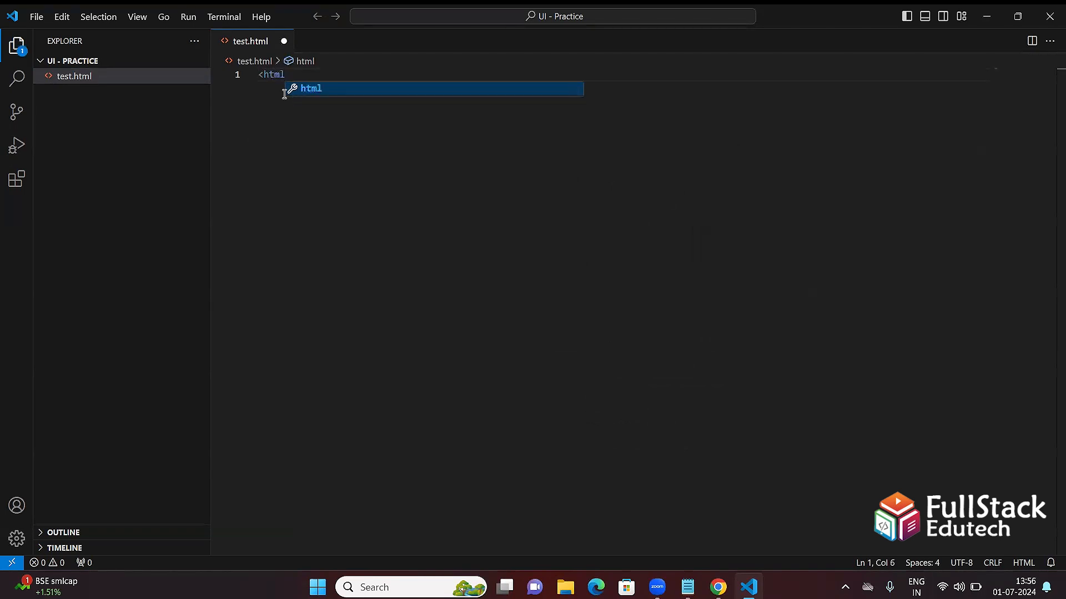
pyautogui.press('Return')
pyautogui.write('<body>')
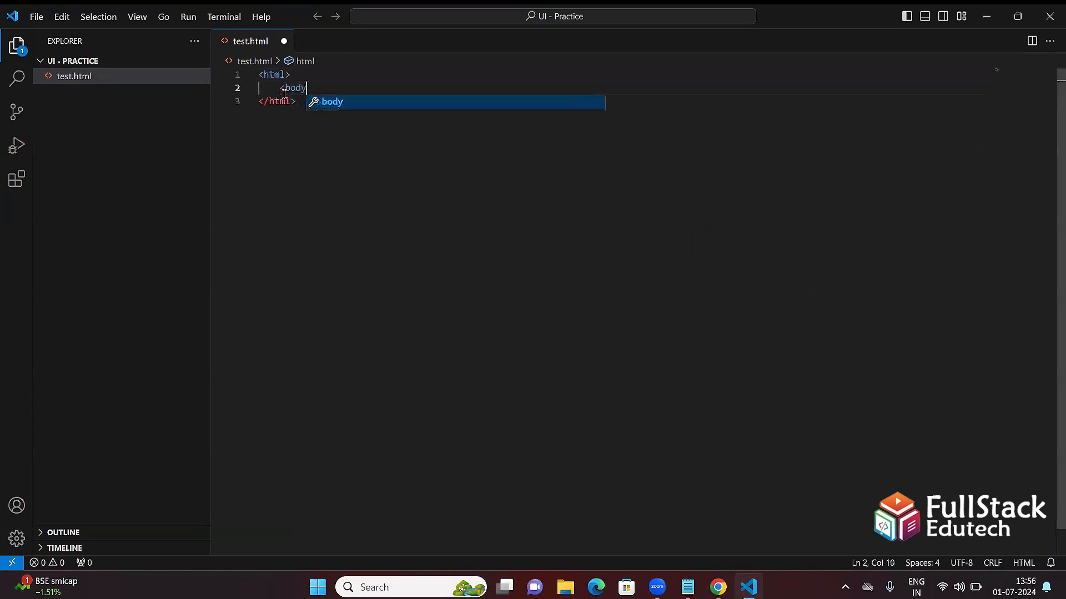
pyautogui.press('Return')
pyautogui.write('<')
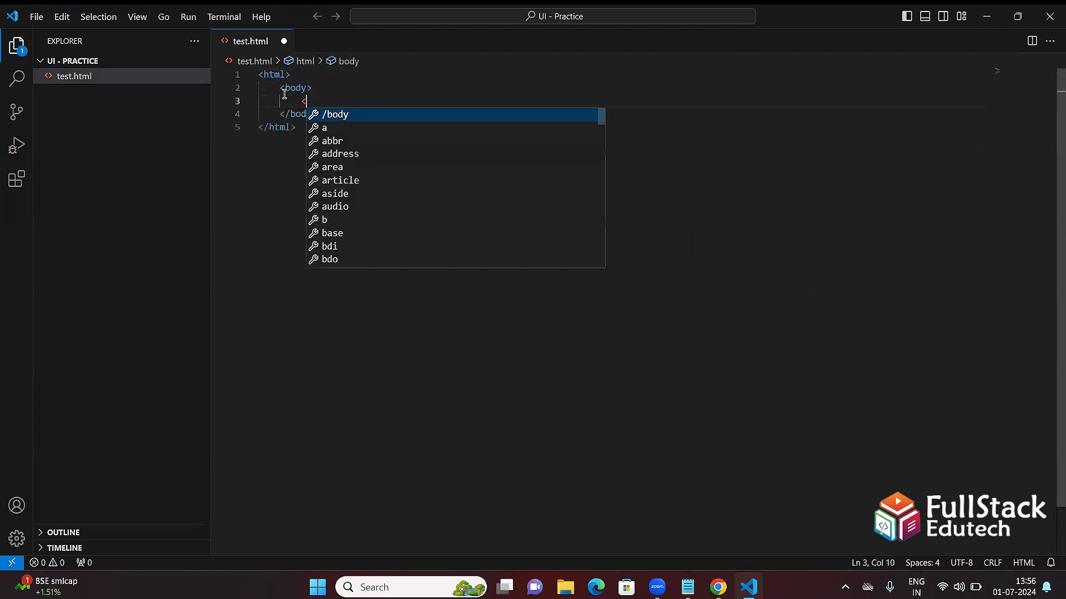
pyautogui.write('h2>Welcome')
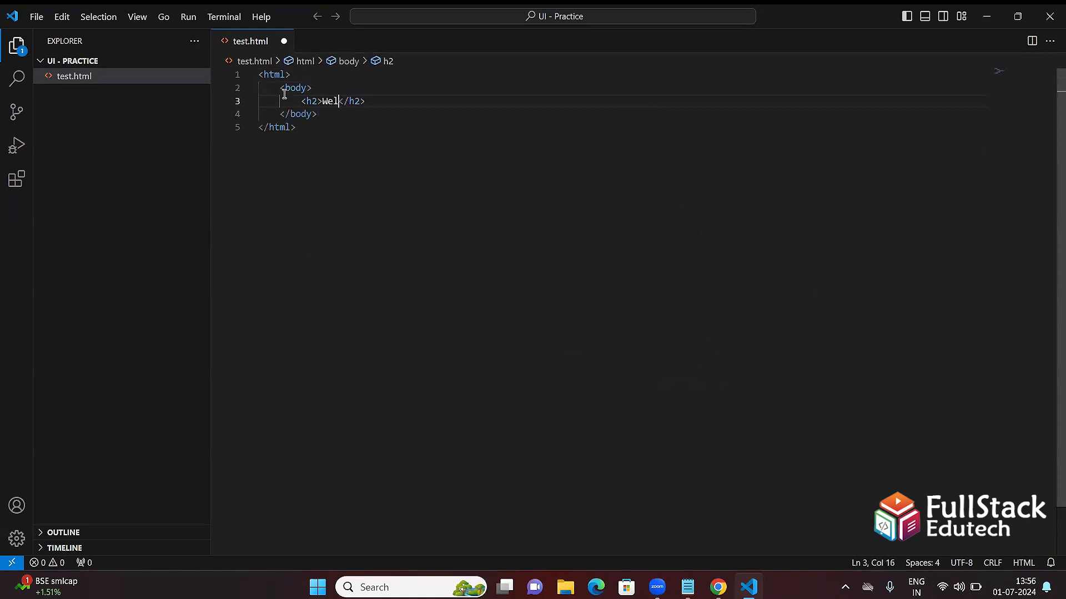
pyautogui.write(' to Fullstack Edutech')
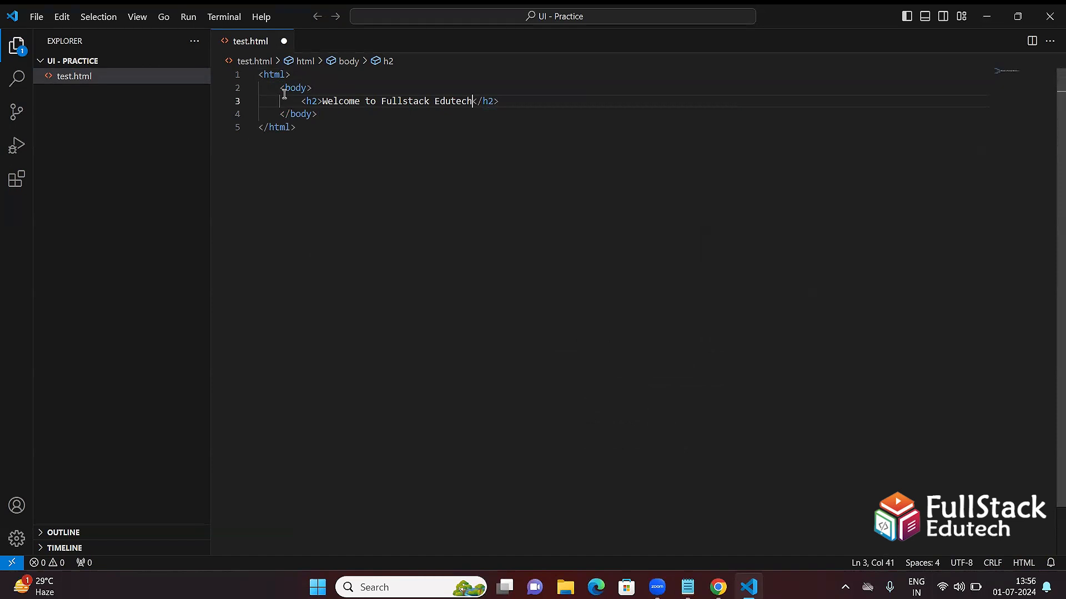
# Save test.html and check the editor's context options for a way to run it.
pyautogui.hotkey('ctrl', 's')
pyautogui.click(39, 18)
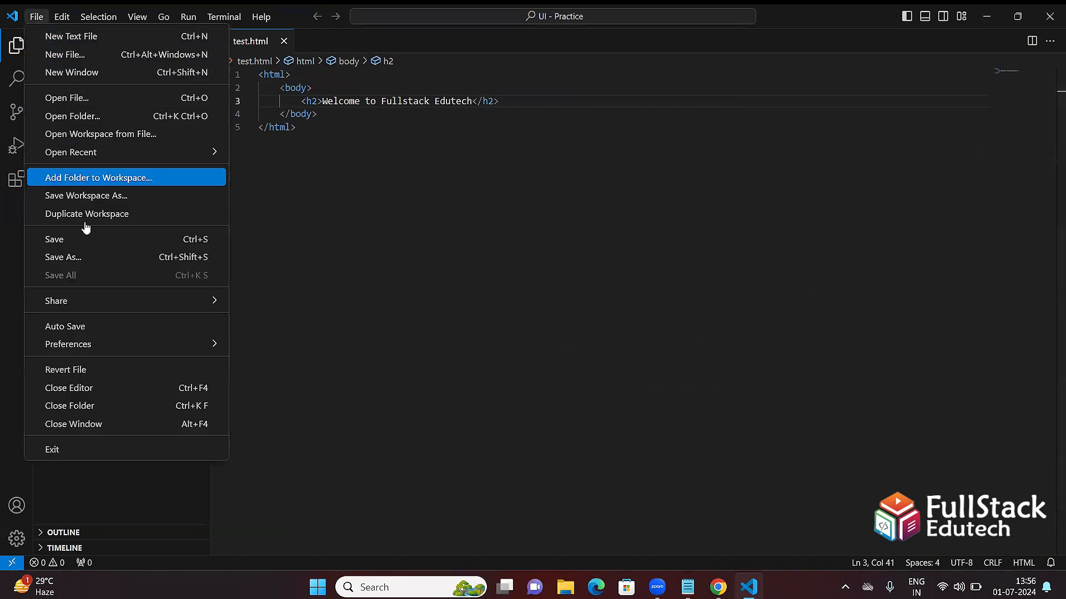
pyautogui.click(187, 240)
pyautogui.rightClick(321, 137)
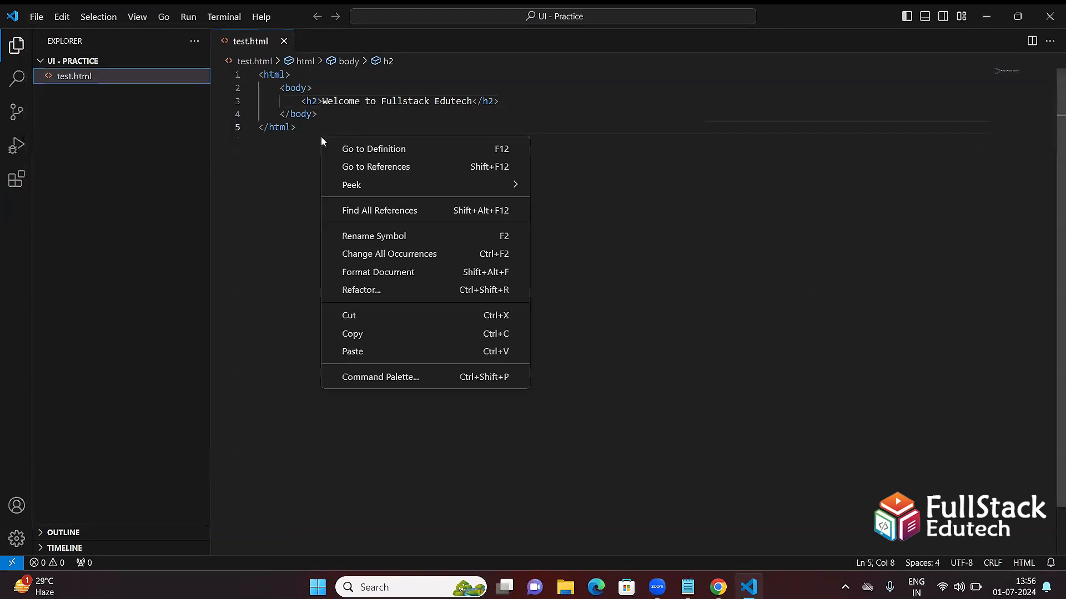
pyautogui.click(289, 148)
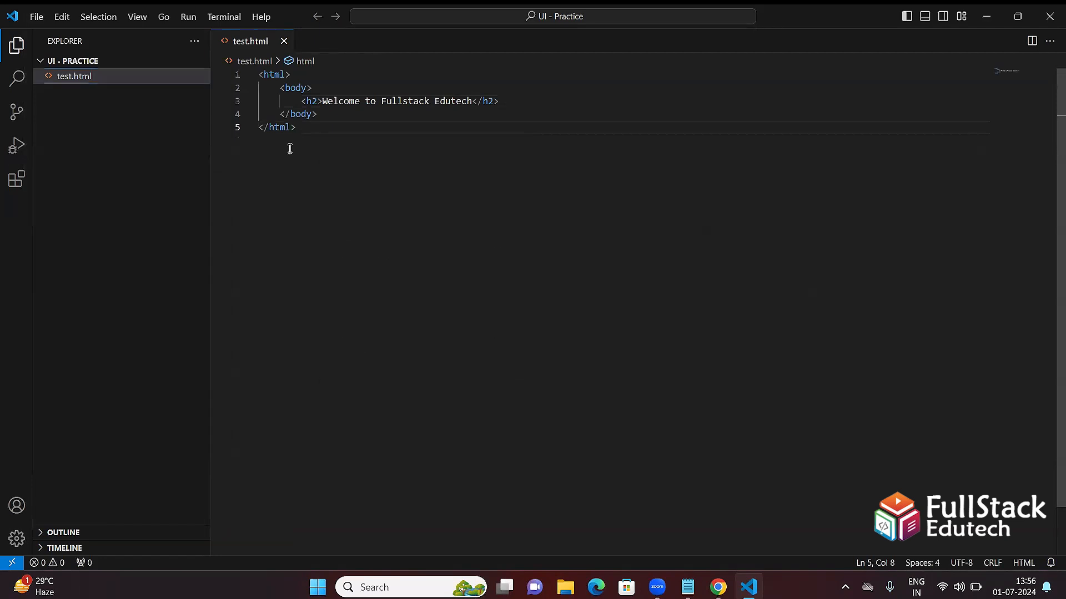
# Open test.html from the desktop folder "UI - Practice", always using Google Chrome for .html files, and close the page after viewing it.
pyautogui.press('super+d')
pyautogui.doubleClick(144, 164)
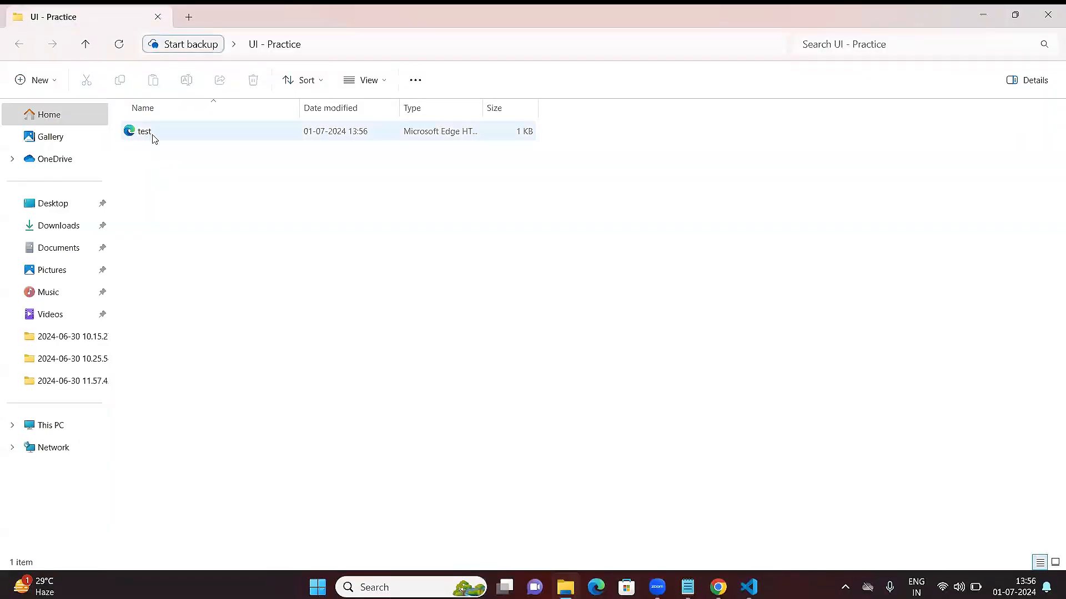
pyautogui.click(154, 138)
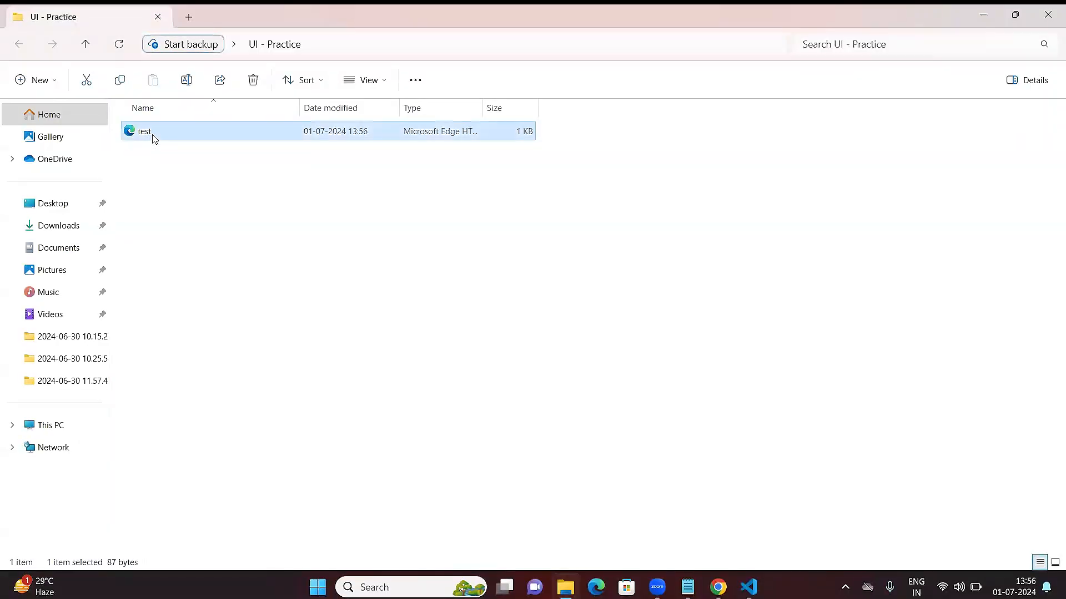
pyautogui.doubleClick(154, 139)
pyautogui.click(444, 248)
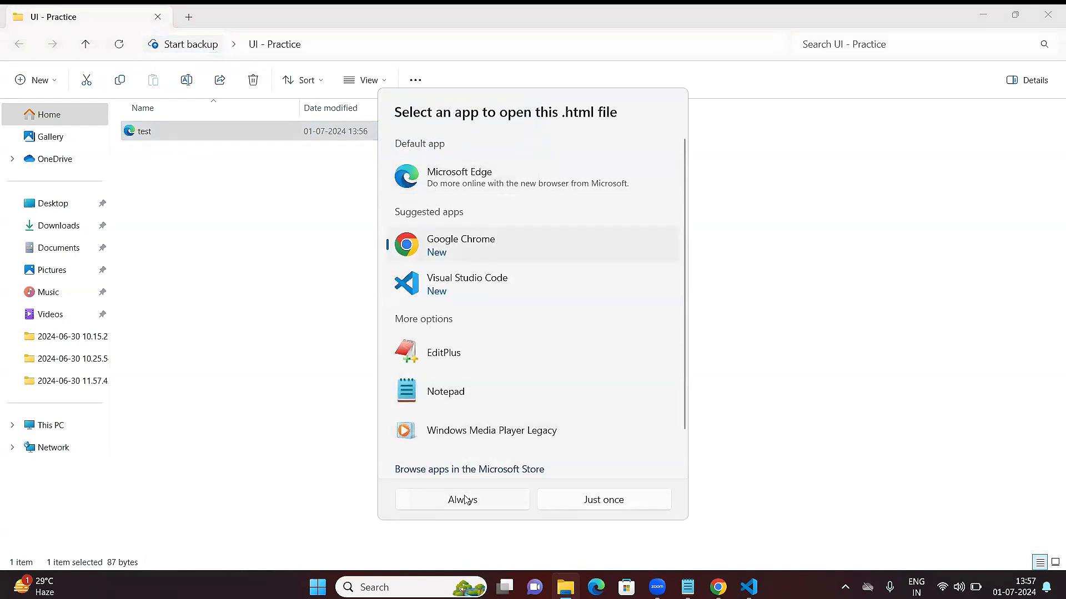
pyautogui.click(463, 500)
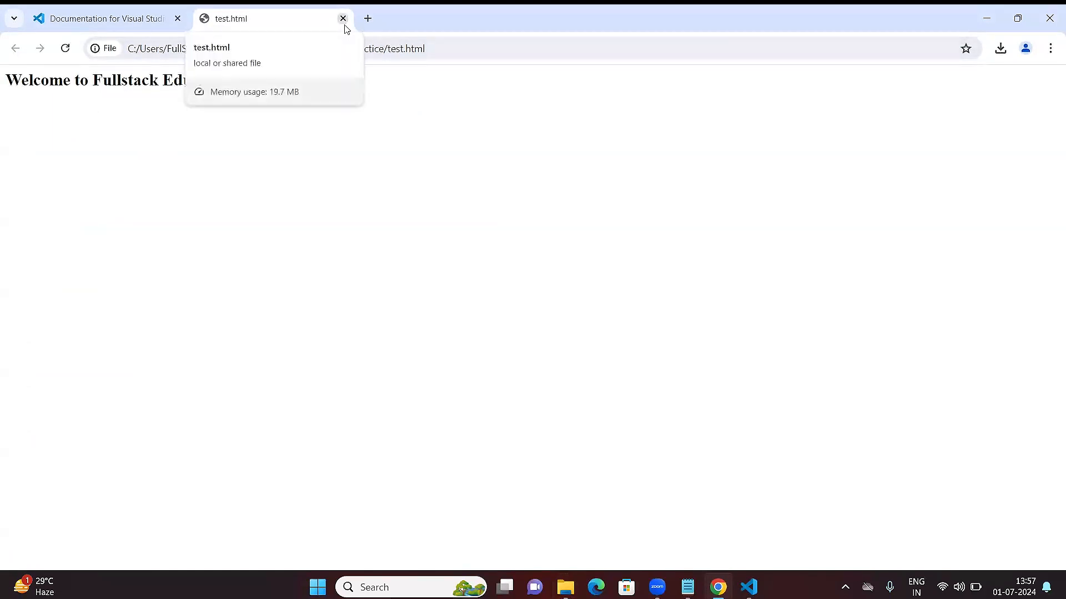
pyautogui.click(343, 20)
# Return to Visual Studio Code, search the extensions for "live server", install Live Server and close its details page.
pyautogui.click(748, 588)
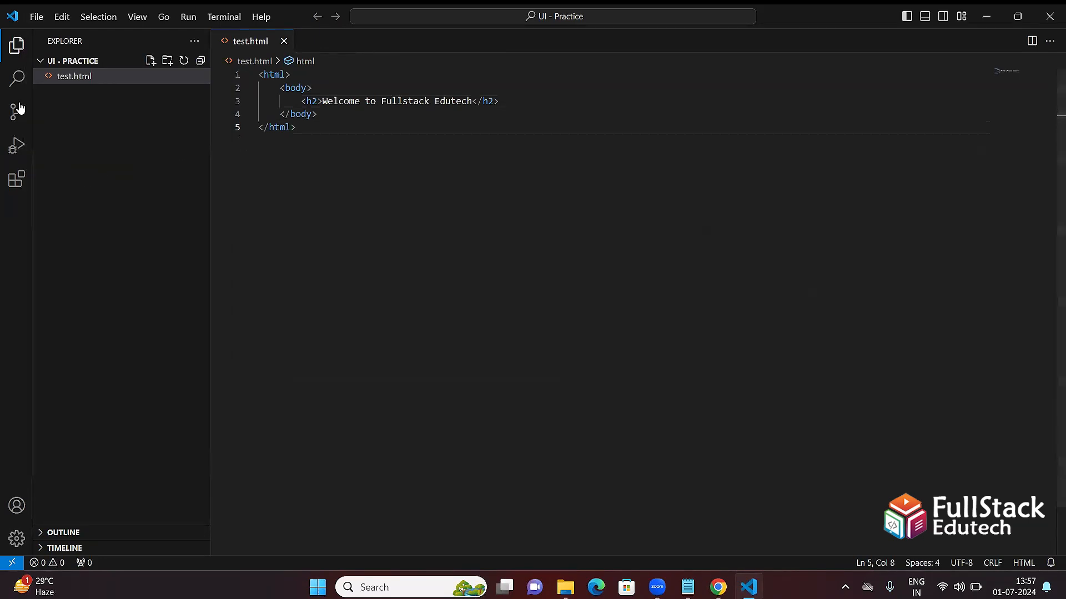
pyautogui.click(17, 184)
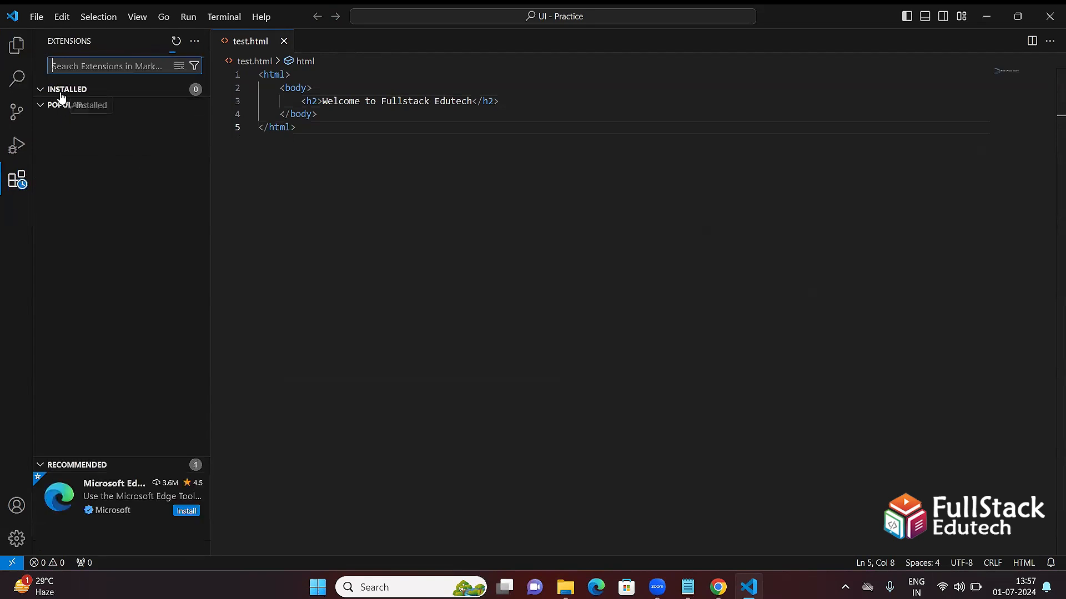
pyautogui.click(44, 92)
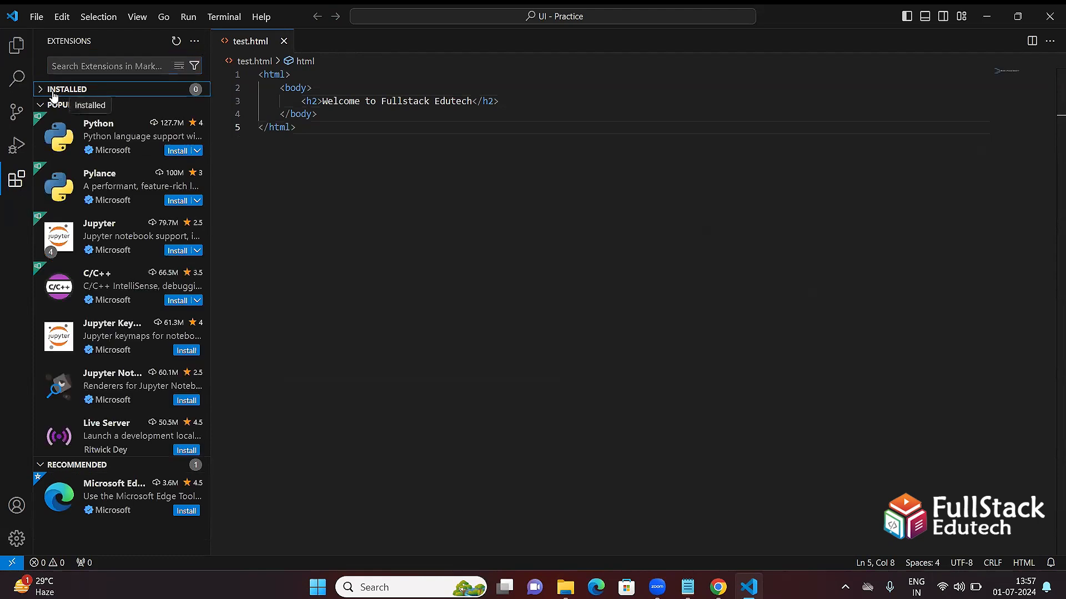
pyautogui.click(68, 64)
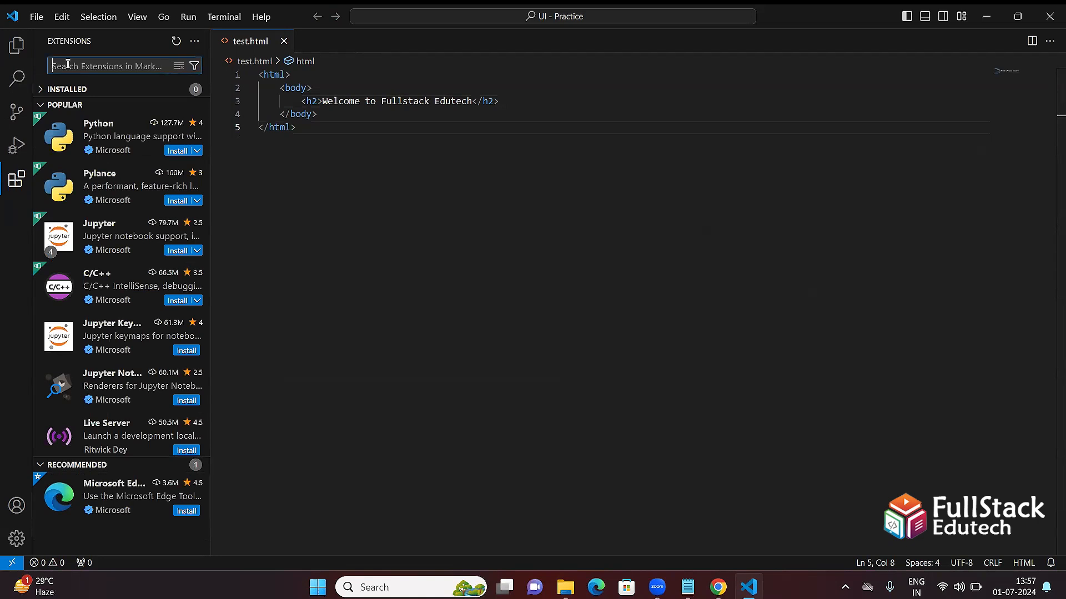
pyautogui.write('live server')
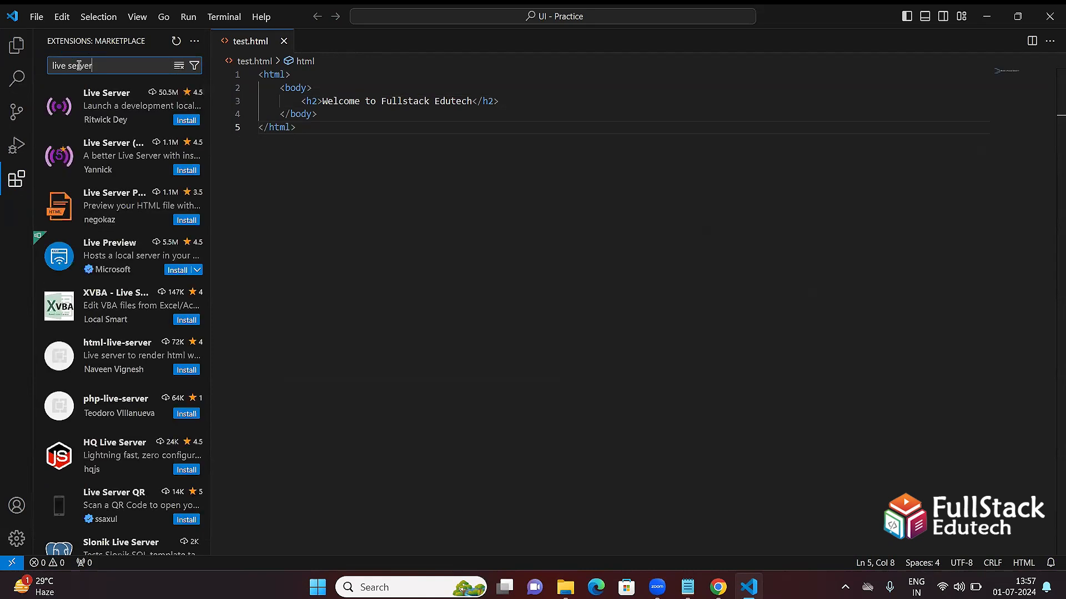
pyautogui.click(187, 121)
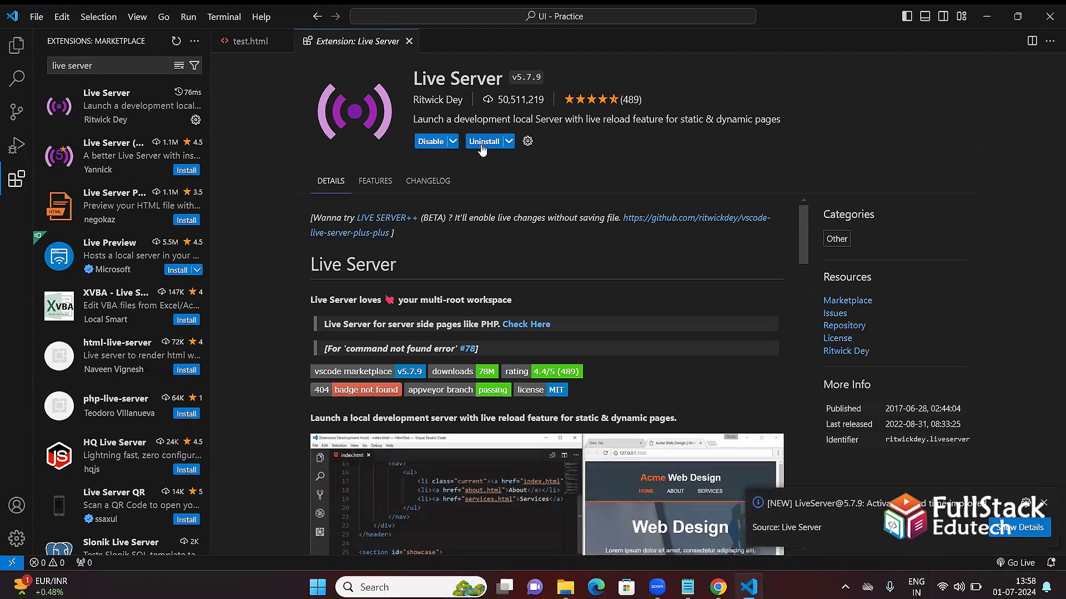
pyautogui.click(408, 41)
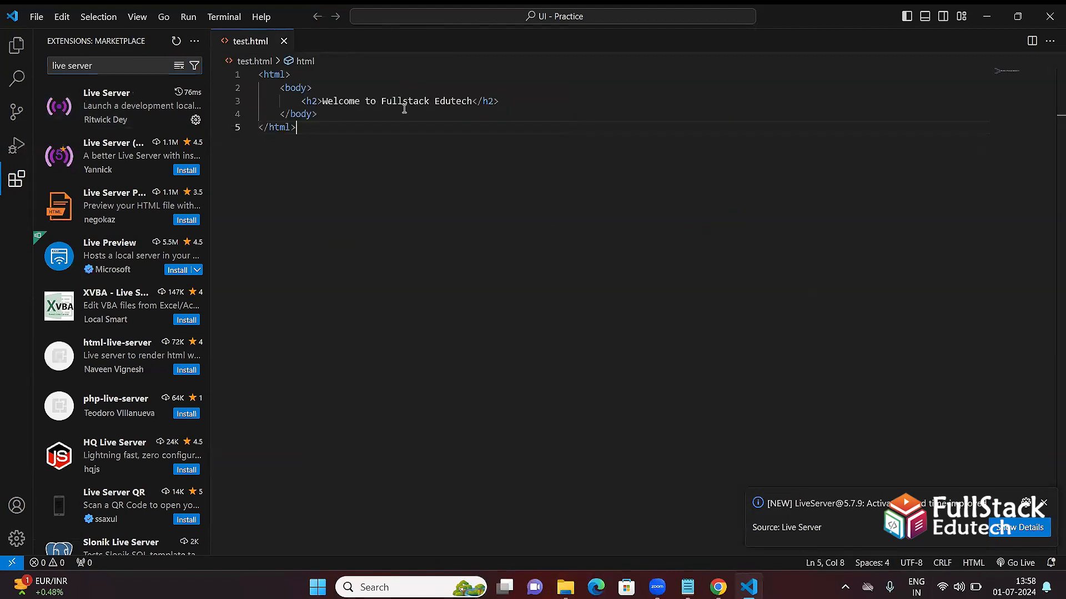
# Open test.html with Live Server, allow Visual Studio Code network access, and highlight the heading on the served page.
pyautogui.click(17, 44)
pyautogui.rightClick(364, 153)
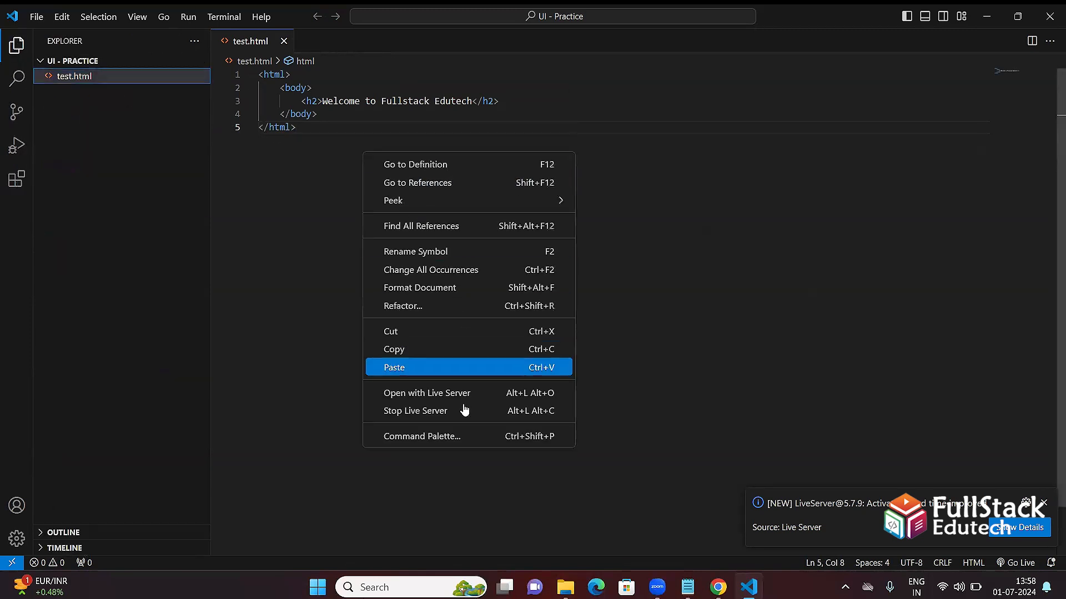
pyautogui.click(423, 397)
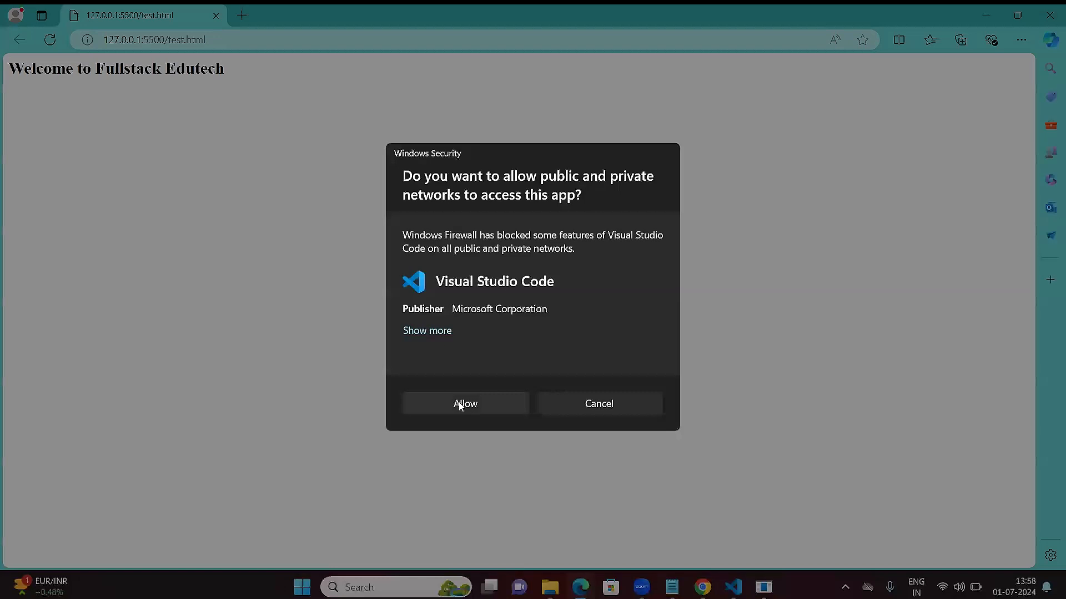
pyautogui.click(463, 404)
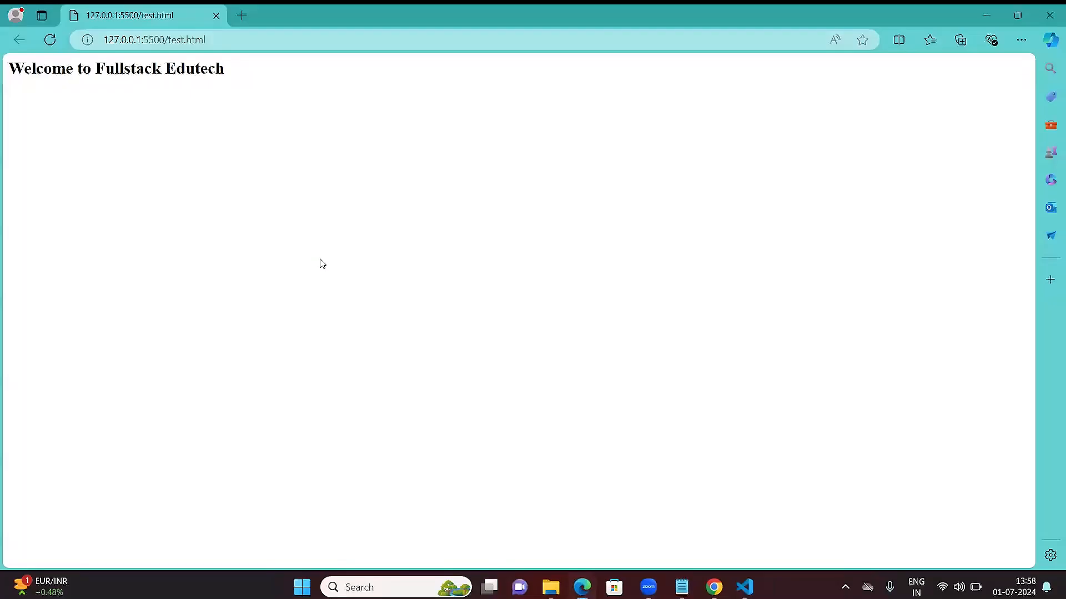
pyautogui.moveTo(234, 68); pyautogui.dragTo(8, 84)
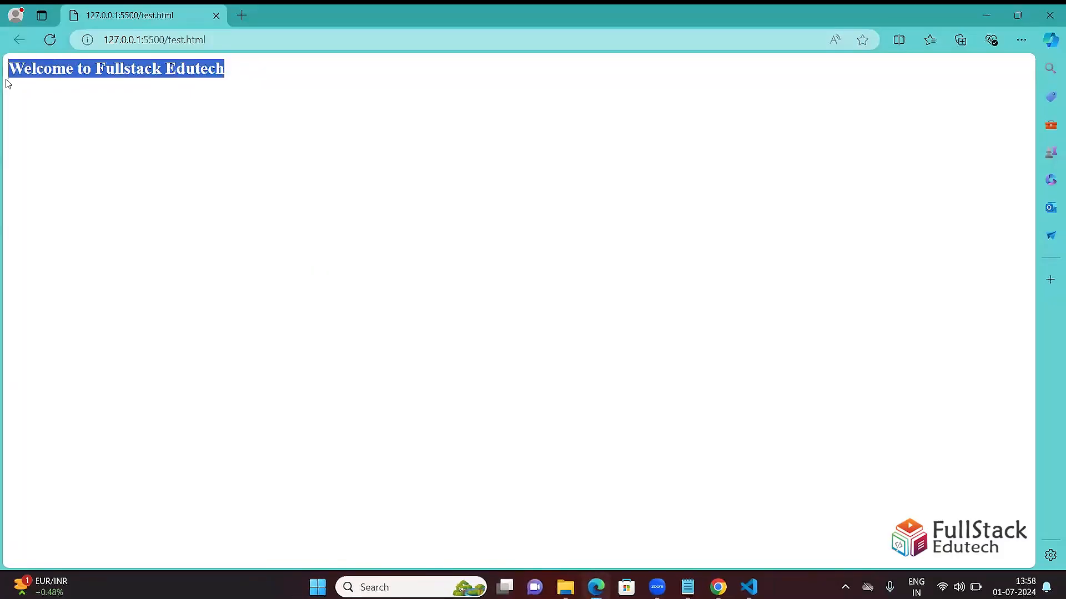
# Close the served page and check the editor's context options for running test.html with Live Server.
pyautogui.click(243, 135)
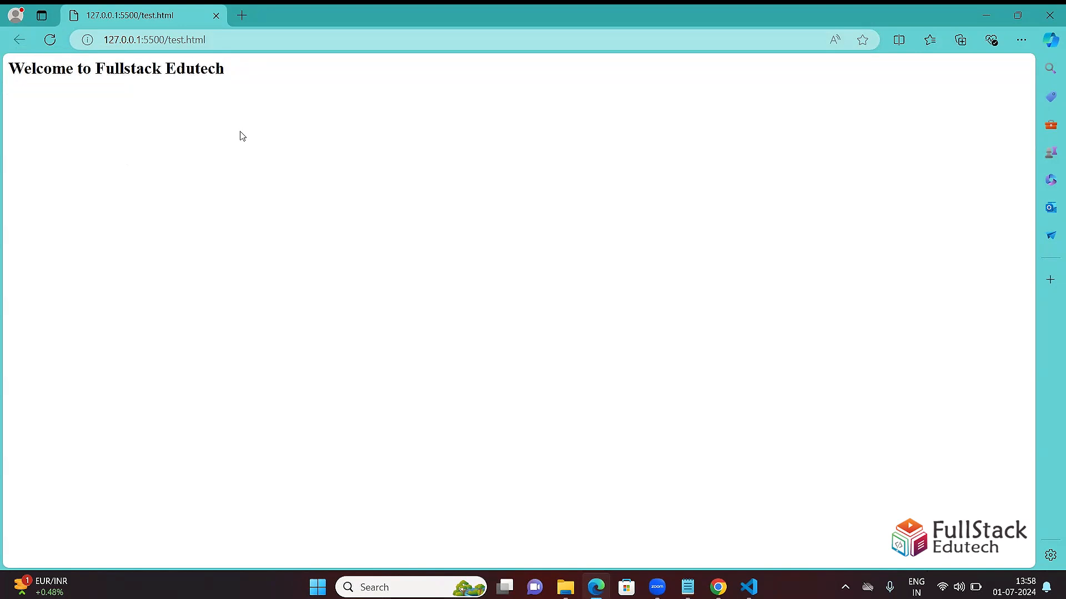
pyautogui.click(1048, 17)
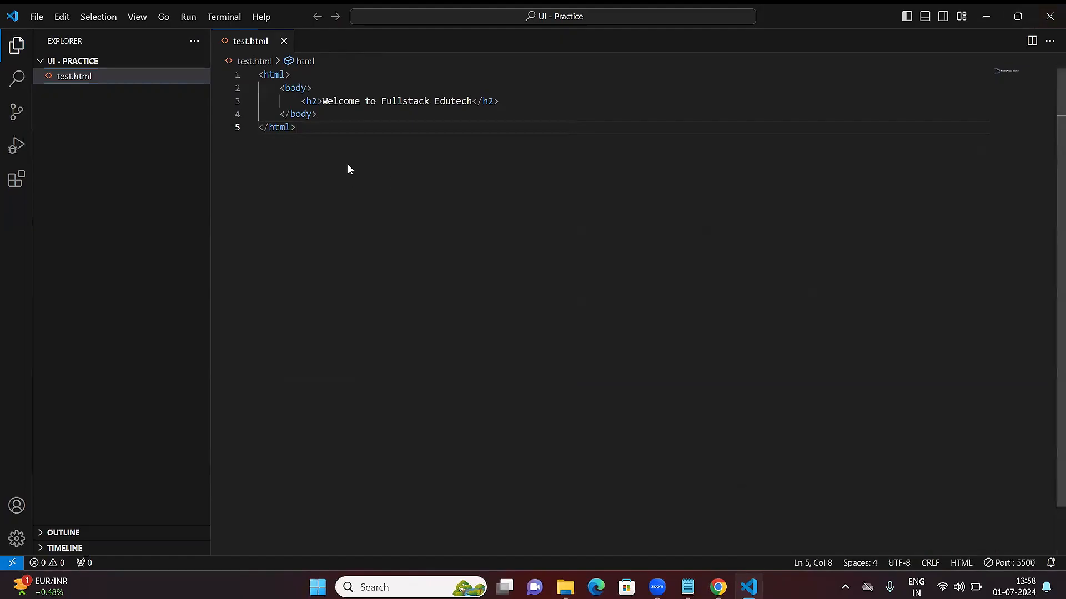
pyautogui.rightClick(348, 165)
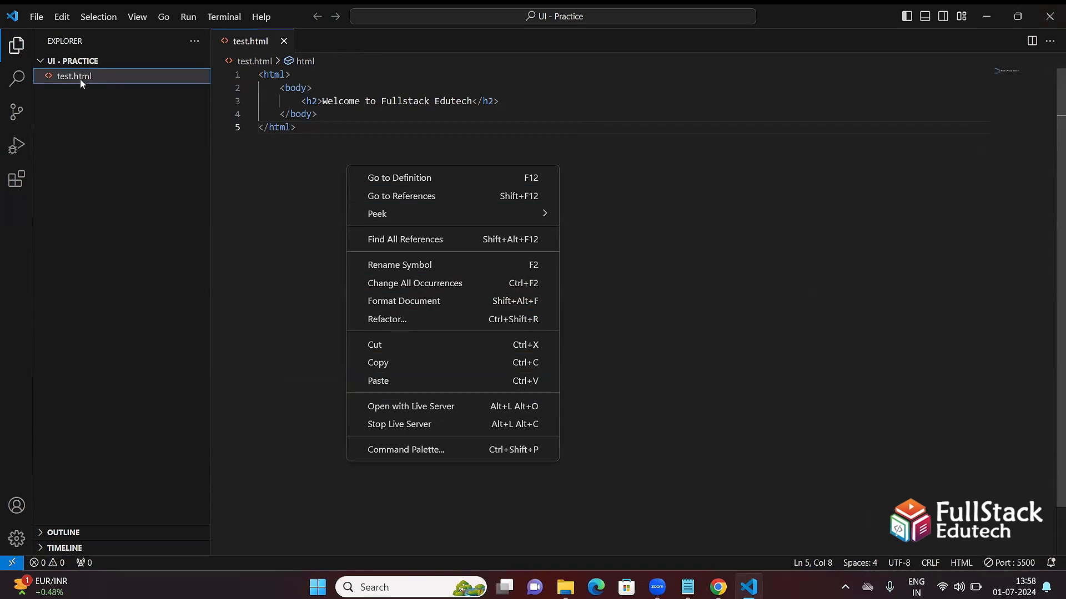
pyautogui.press('Escape')
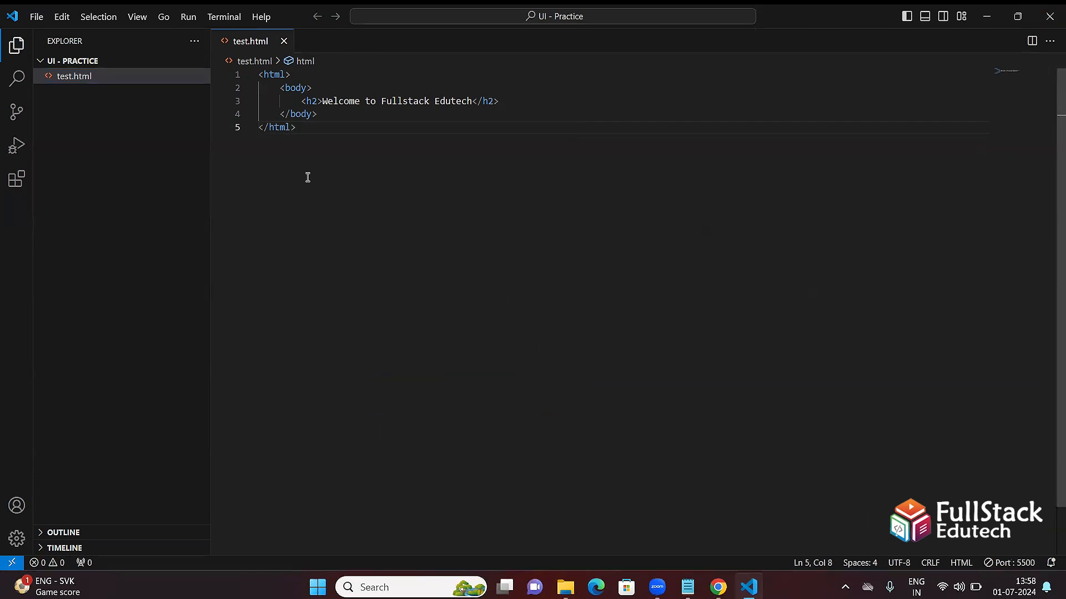
# Replace the h2 heading line in test.html with a script block opened up with an empty line inside.
pyautogui.moveTo(302, 102); pyautogui.dragTo(499, 104)
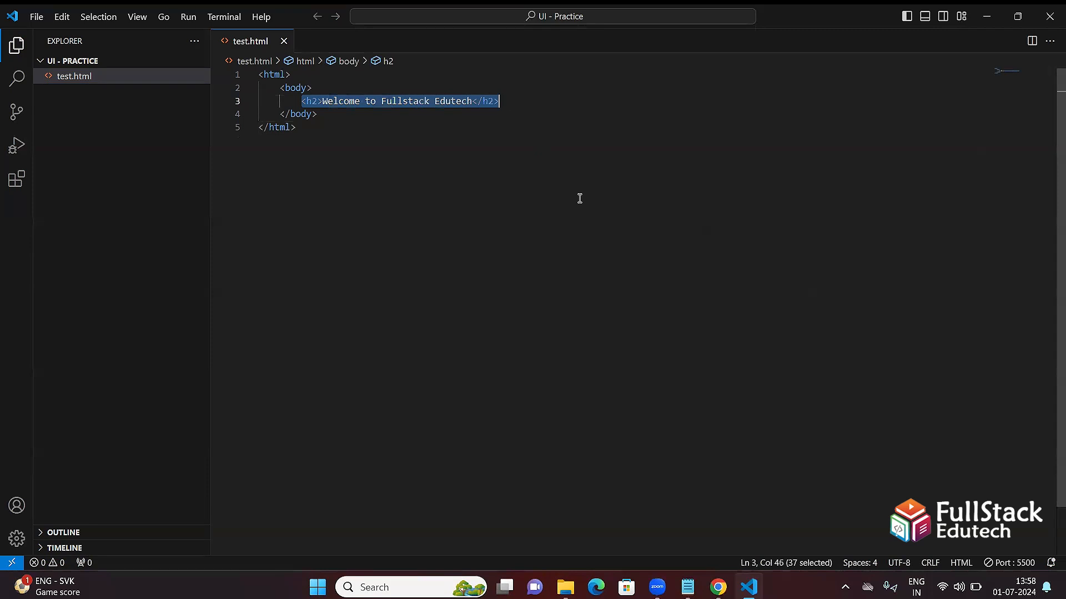
pyautogui.write('<script')
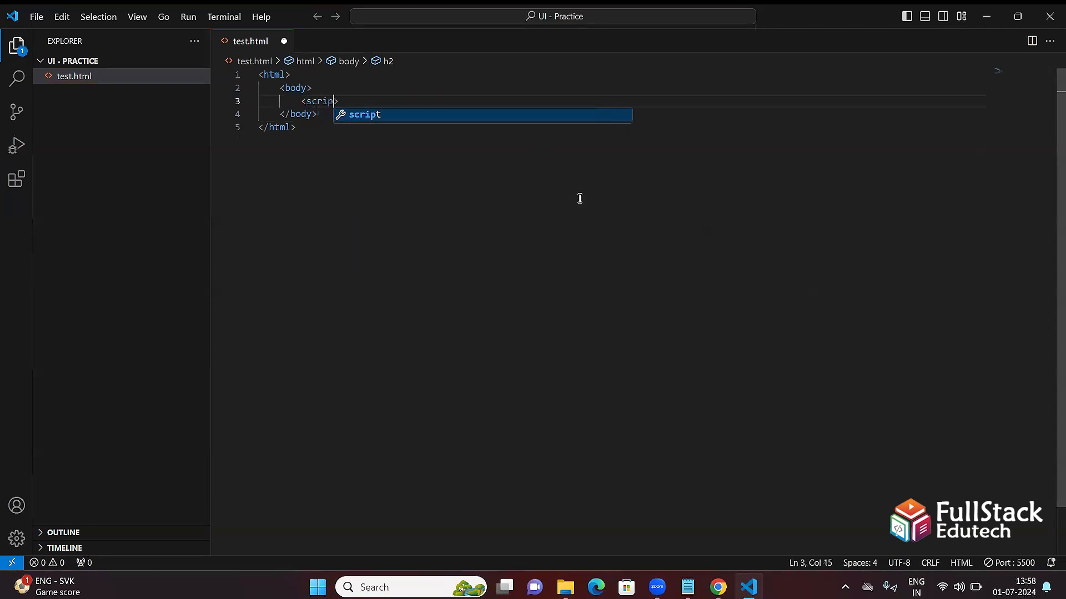
pyautogui.write('>  </scri')
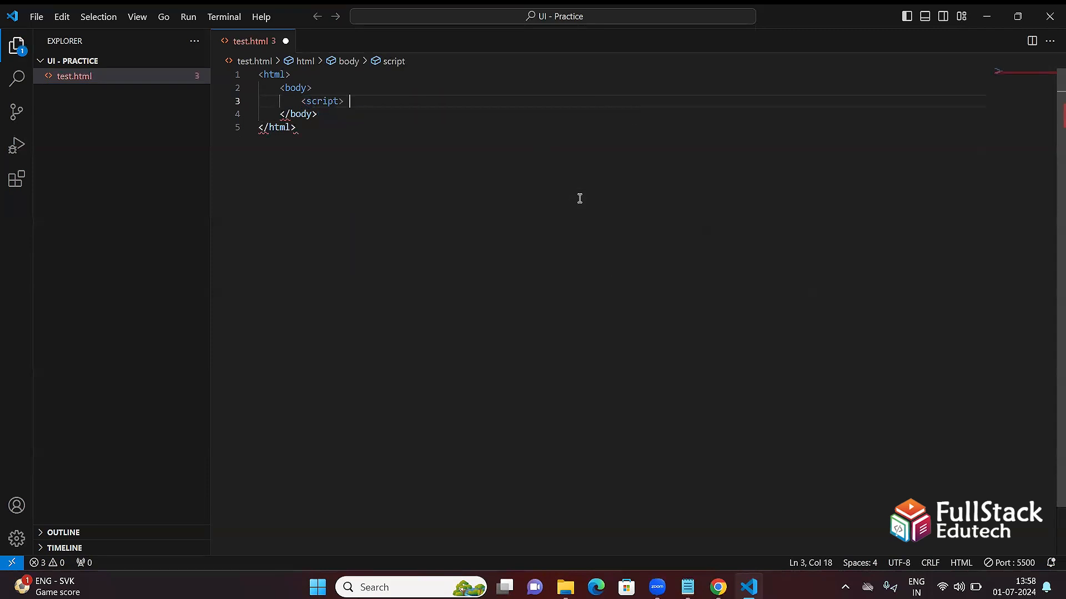
pyautogui.write('pt')
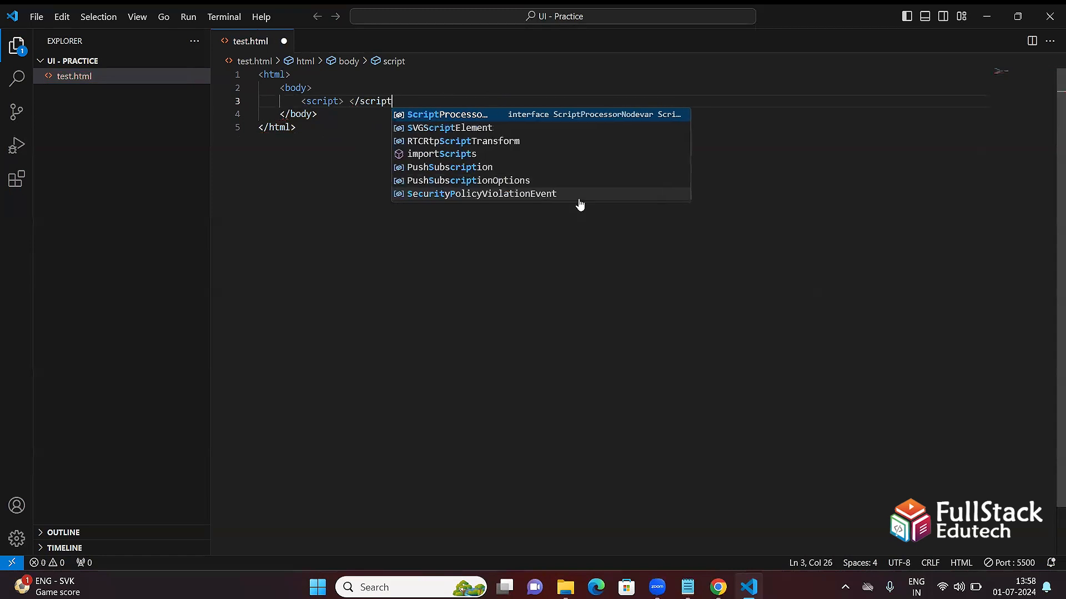
pyautogui.write('/>')
pyautogui.press('Left')
pyautogui.press('Left')
pyautogui.press('Left')
pyautogui.press('Left')
pyautogui.press('Return')
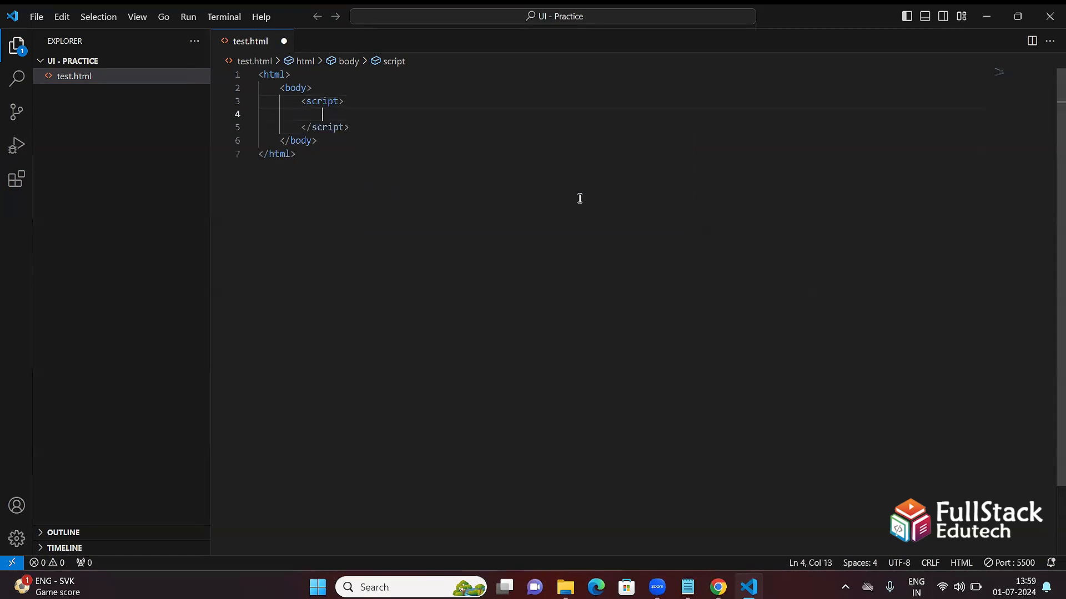
# Add the statement alert("Hello all"); inside the script block and save test.html.
pyautogui.write('alert("')
pyautogui.write('He')
pyautogui.press('BackSpace')
pyautogui.press('BackSpace')
pyautogui.write('Hllo')
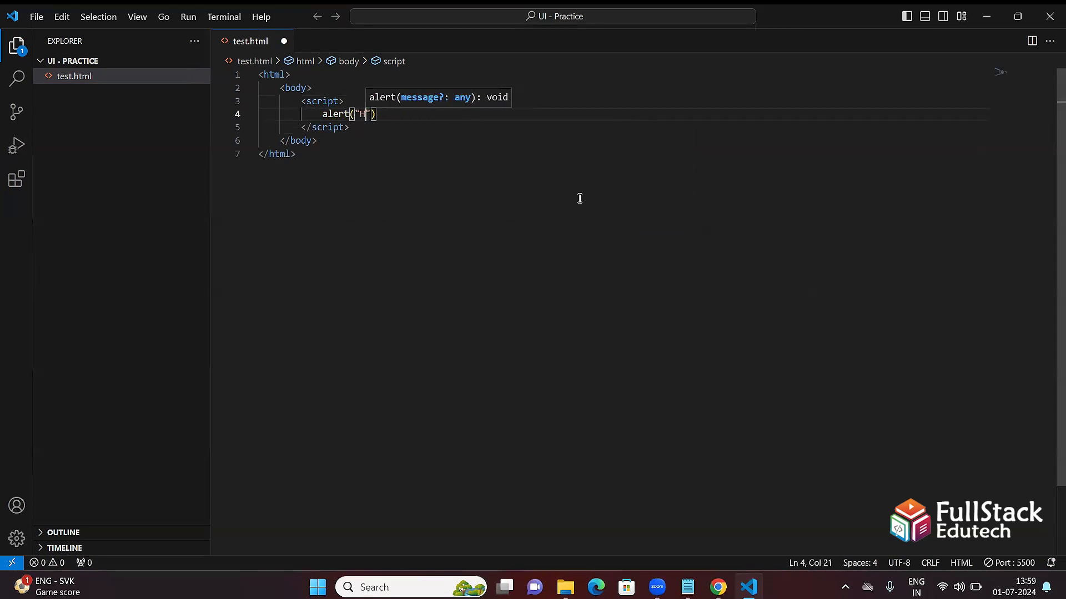
pyautogui.press('BackSpace')
pyautogui.press('BackSpace')
pyautogui.press('BackSpace')
pyautogui.press('BackSpace')
pyautogui.write('Hello all')
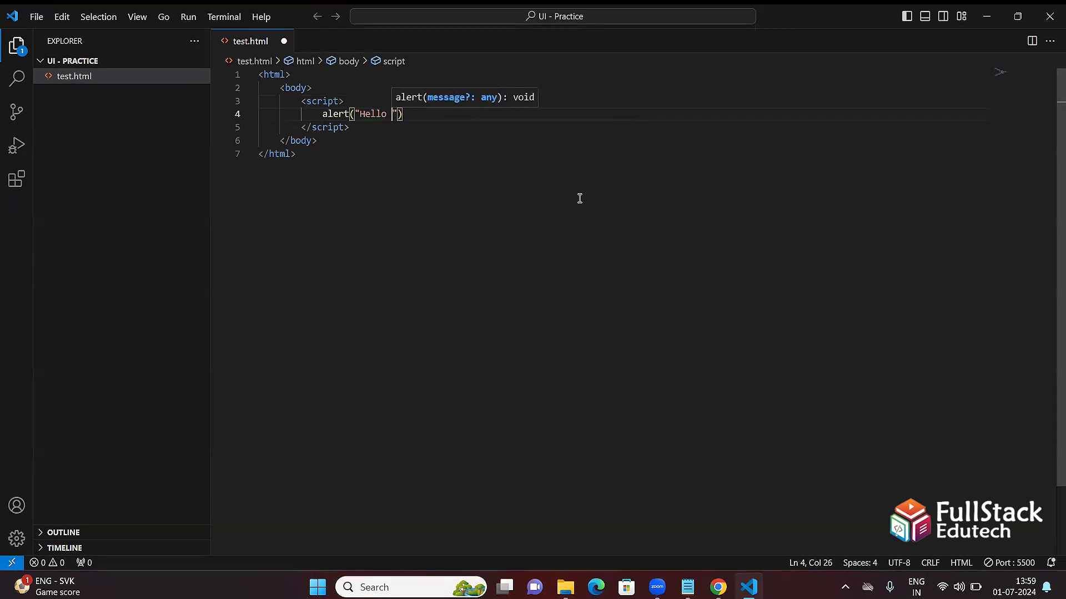
pyautogui.write('");')
pyautogui.hotkey('ctrl', 's')
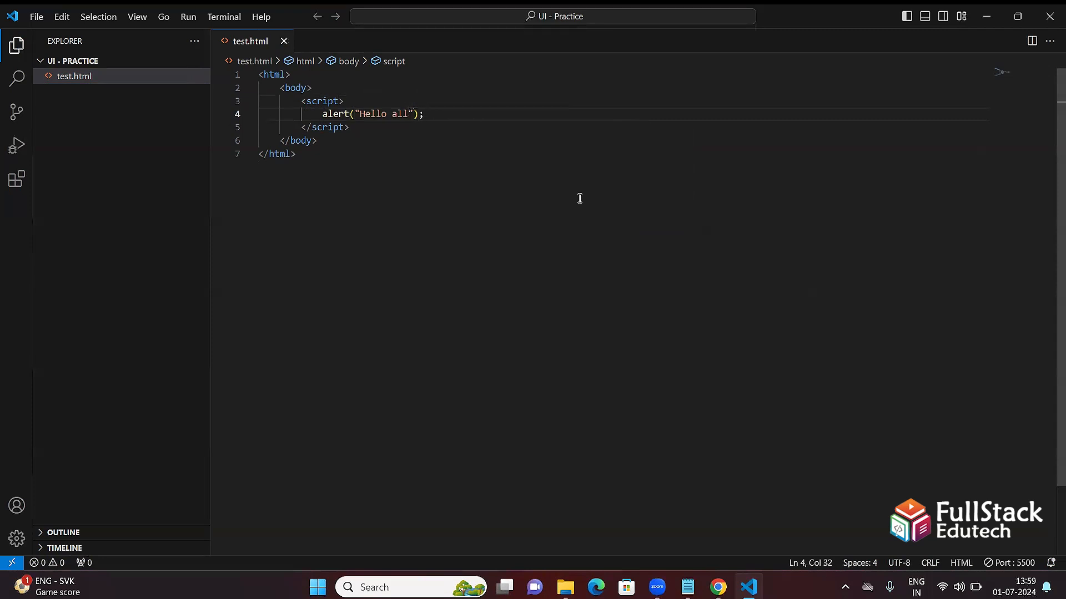
# Open test.html with Live Server, highlight and dismiss the alert message, and close the browser page.
pyautogui.rightClick(349, 145)
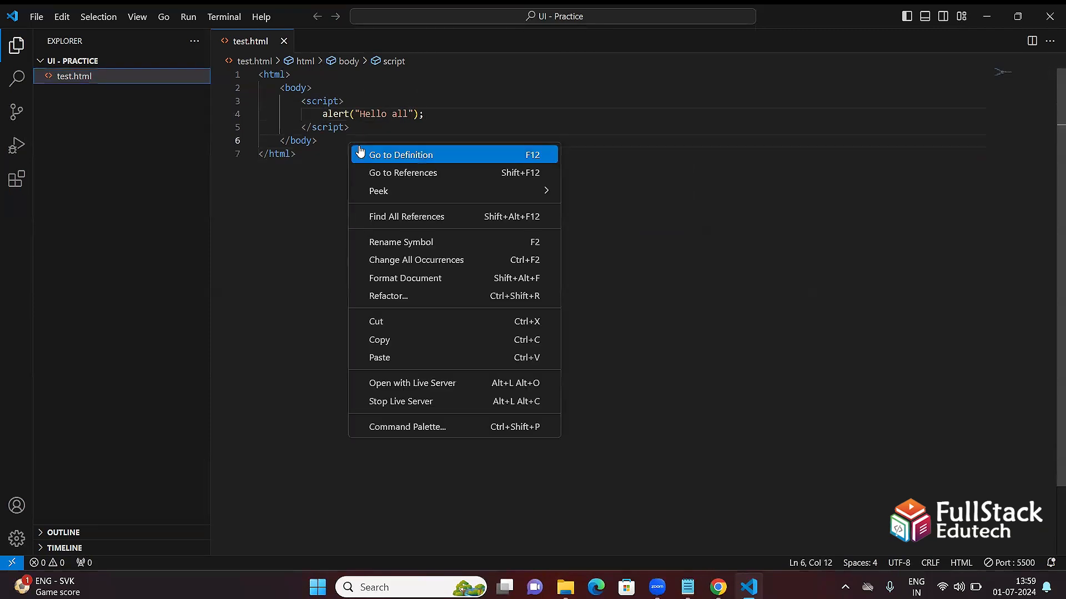
pyautogui.click(450, 381)
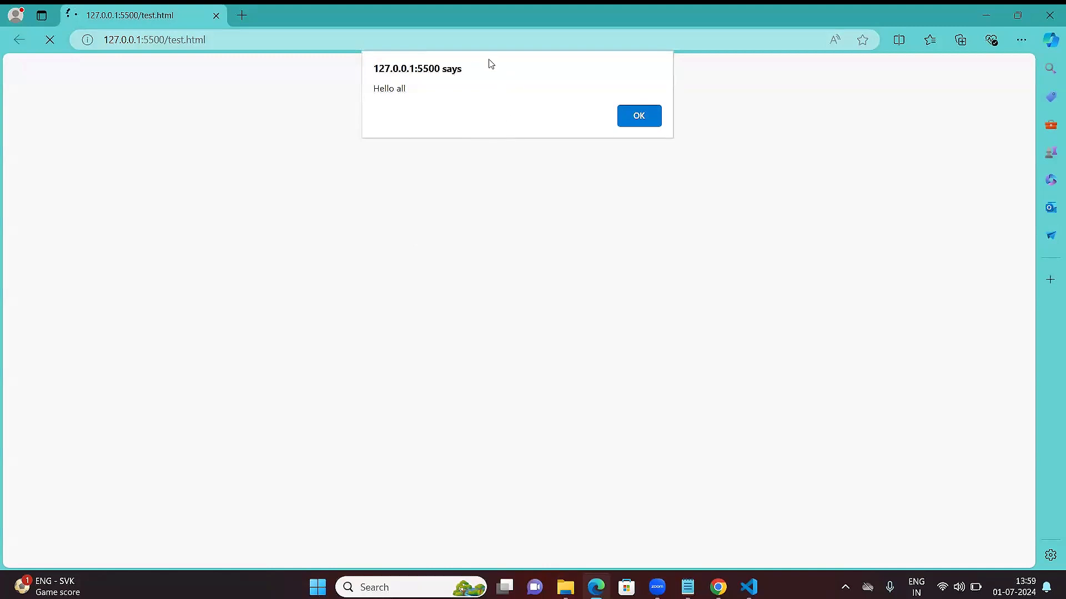
pyautogui.moveTo(373, 88); pyautogui.dragTo(408, 88)
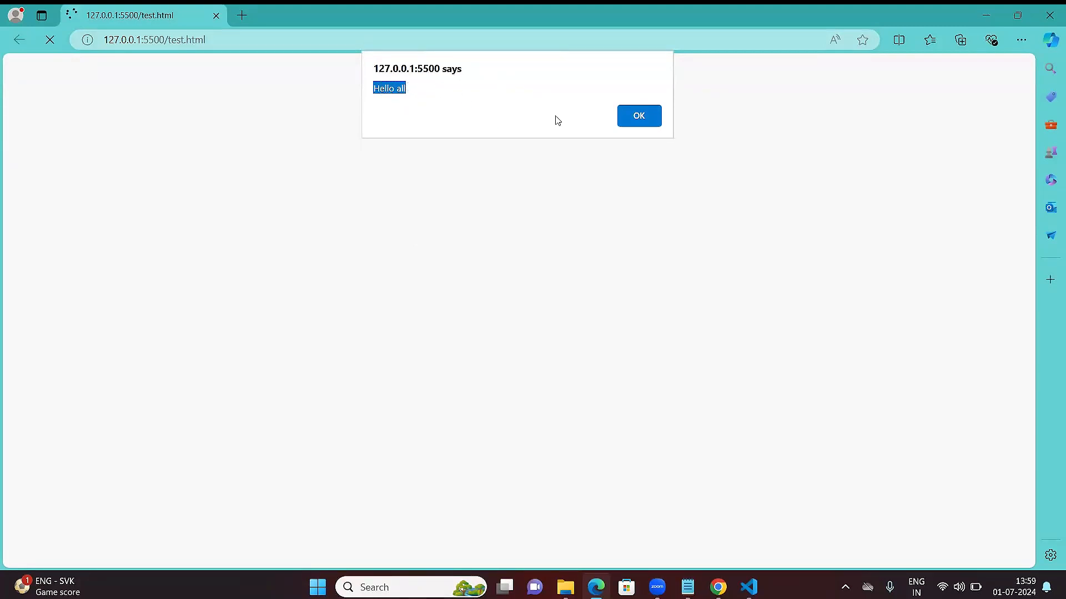
pyautogui.click(640, 115)
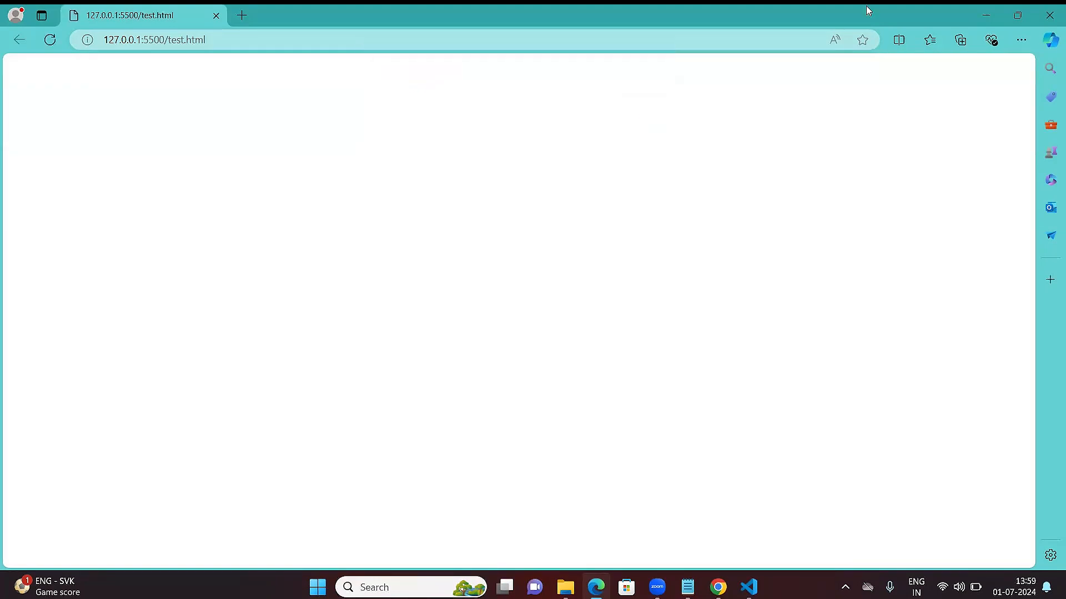
pyautogui.click(1049, 15)
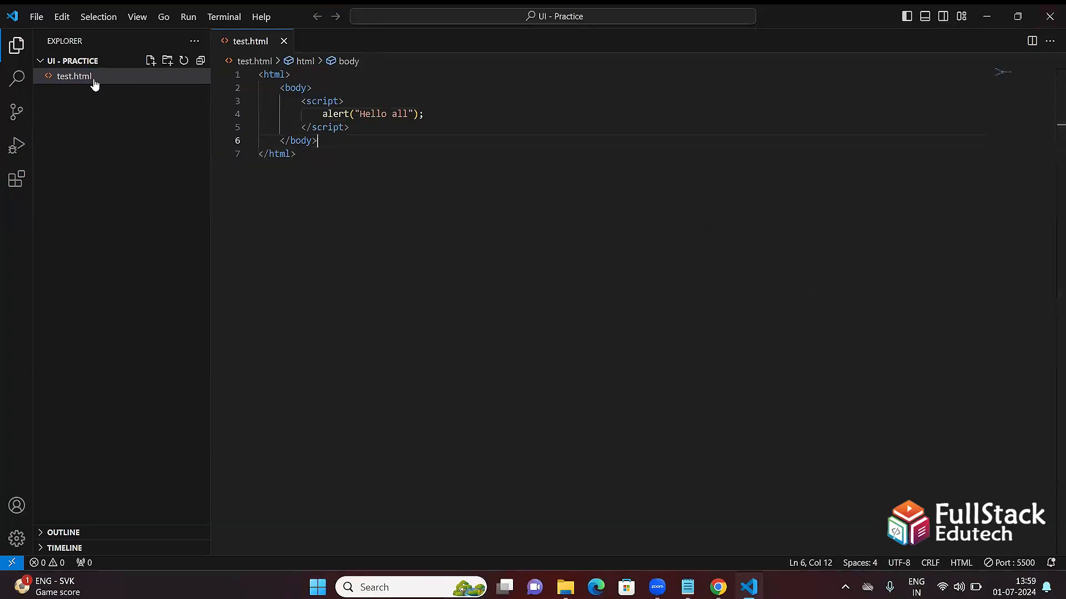
# Delete all the code from test.html.
pyautogui.moveTo(258, 74); pyautogui.dragTo(291, 74)
pyautogui.moveTo(328, 103)
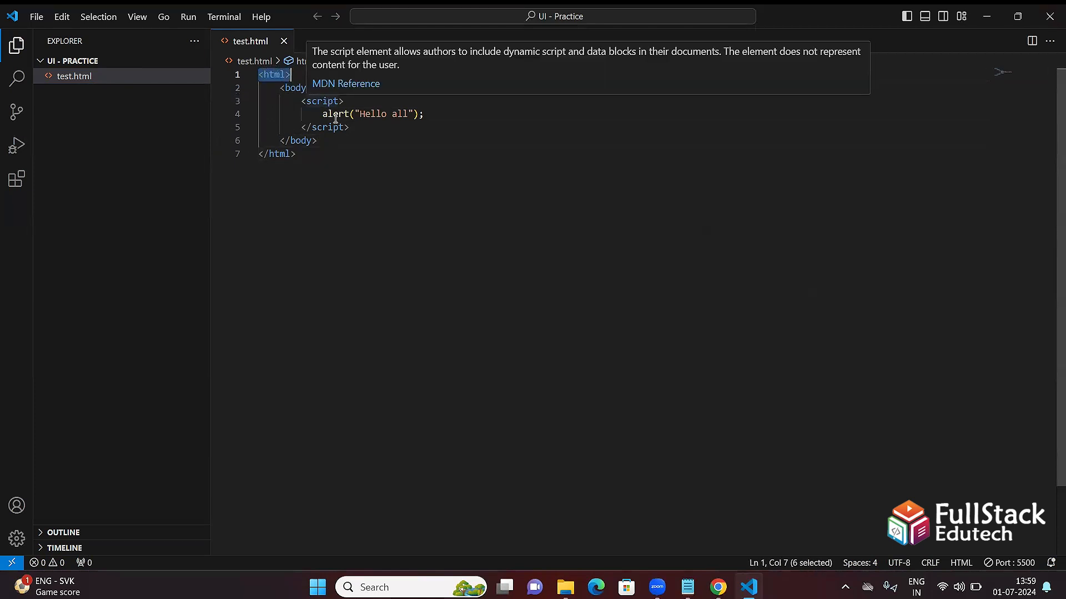
pyautogui.moveTo(316, 159); pyautogui.dragTo(254, 74)
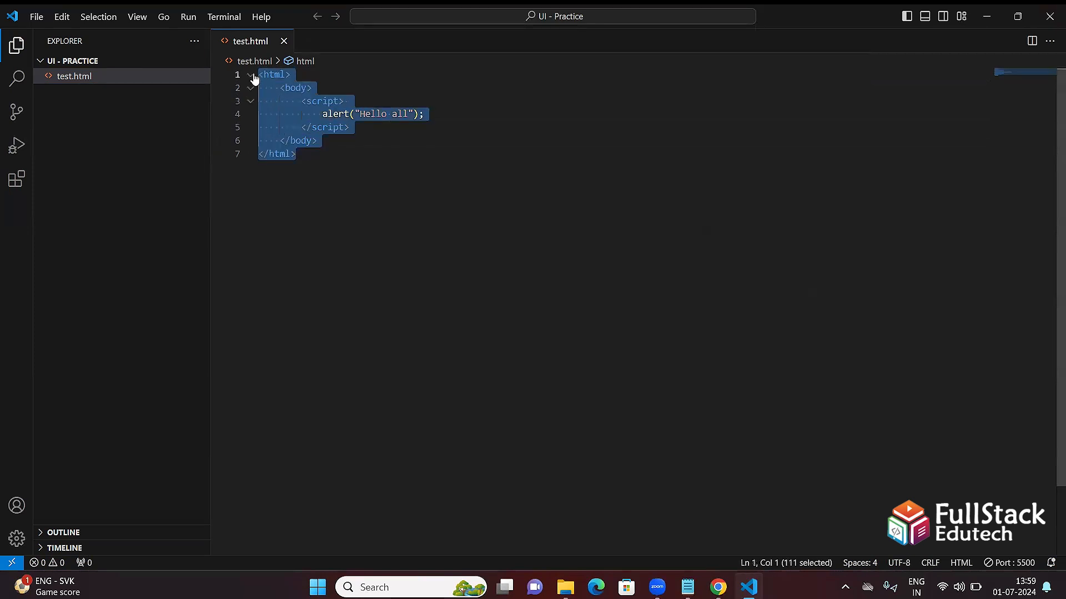
pyautogui.press('BackSpace')
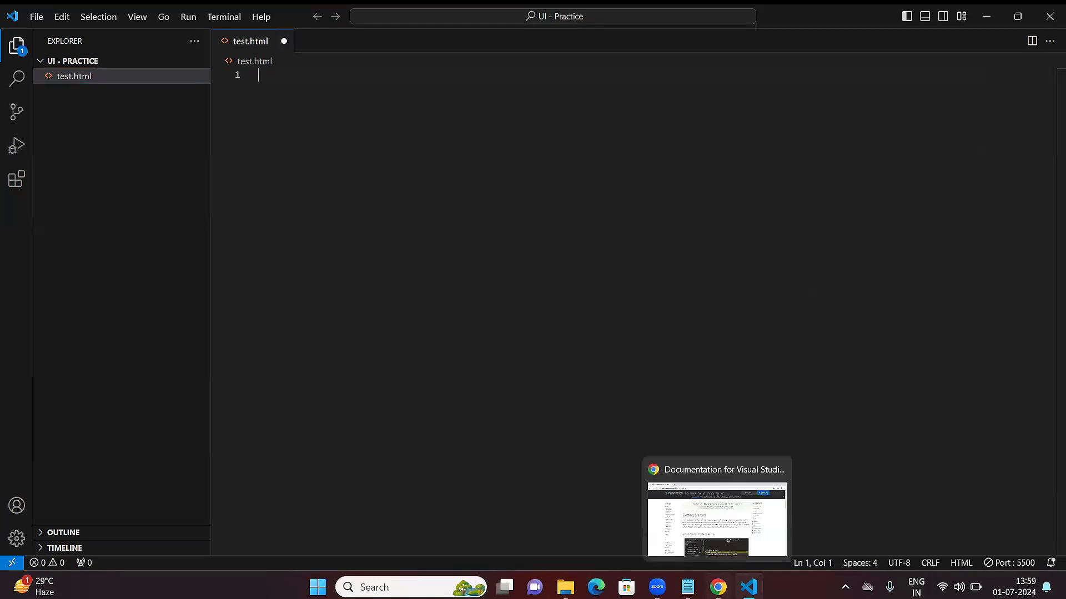
# Switch to Google Chrome, open Google in a new tab and close the Visual Studio Code documentation tab.
pyautogui.click(717, 583)
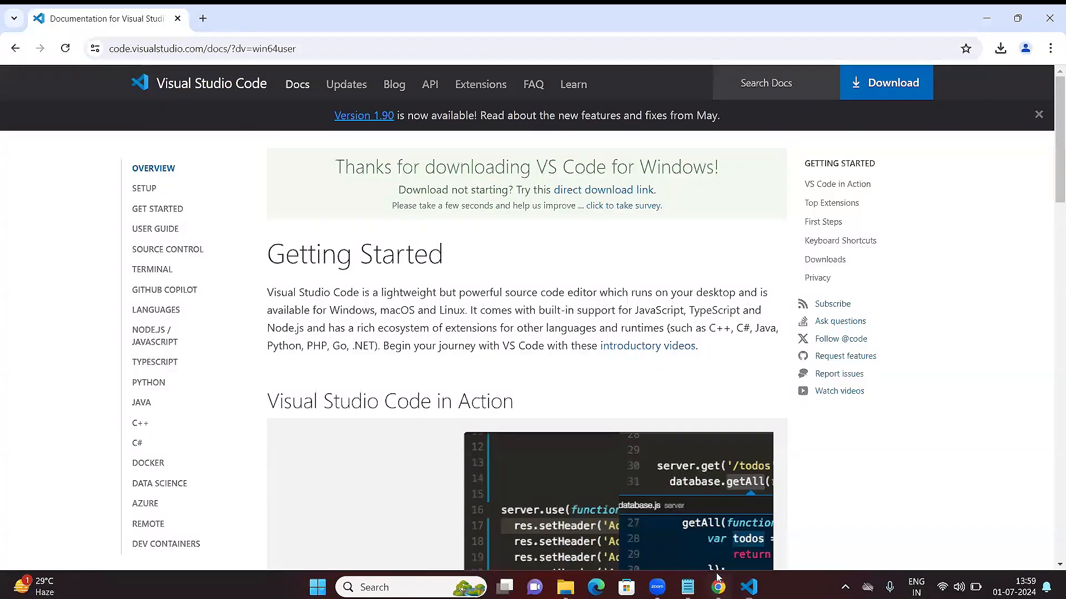
pyautogui.click(202, 20)
pyautogui.write('g')
pyautogui.press('Return')
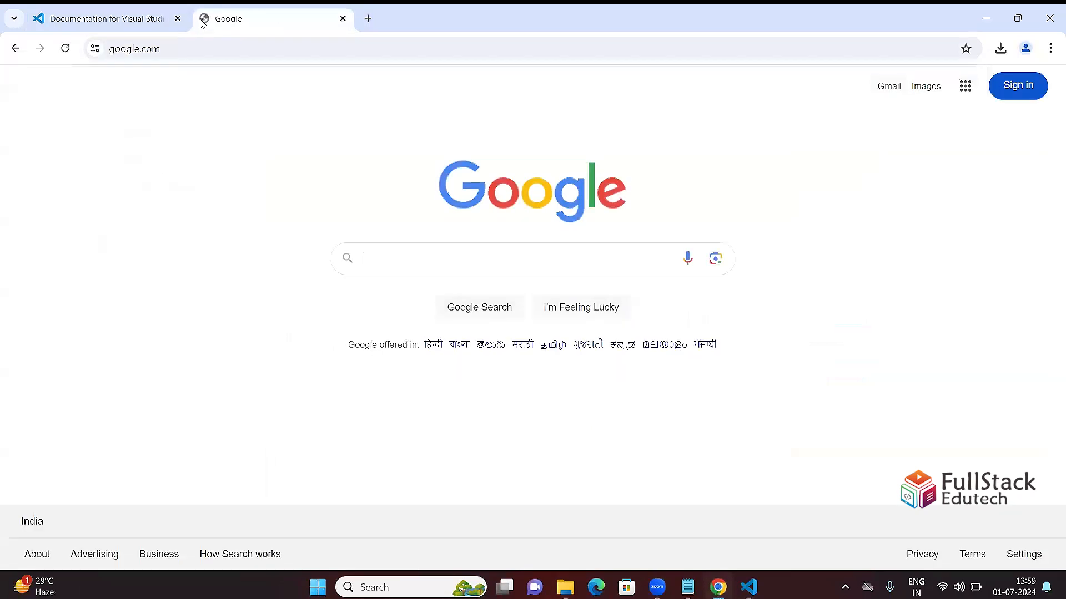
pyautogui.click(173, 26)
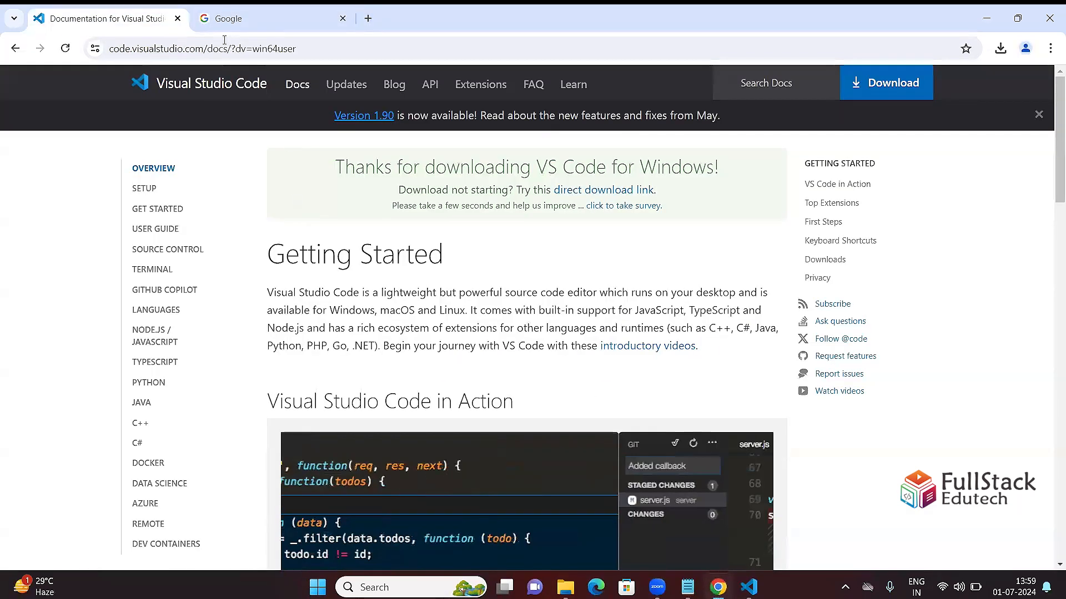
pyautogui.click(178, 19)
# Search Google for "node js download" and open the official "Node.js — Download Node.js" result.
pyautogui.write('n')
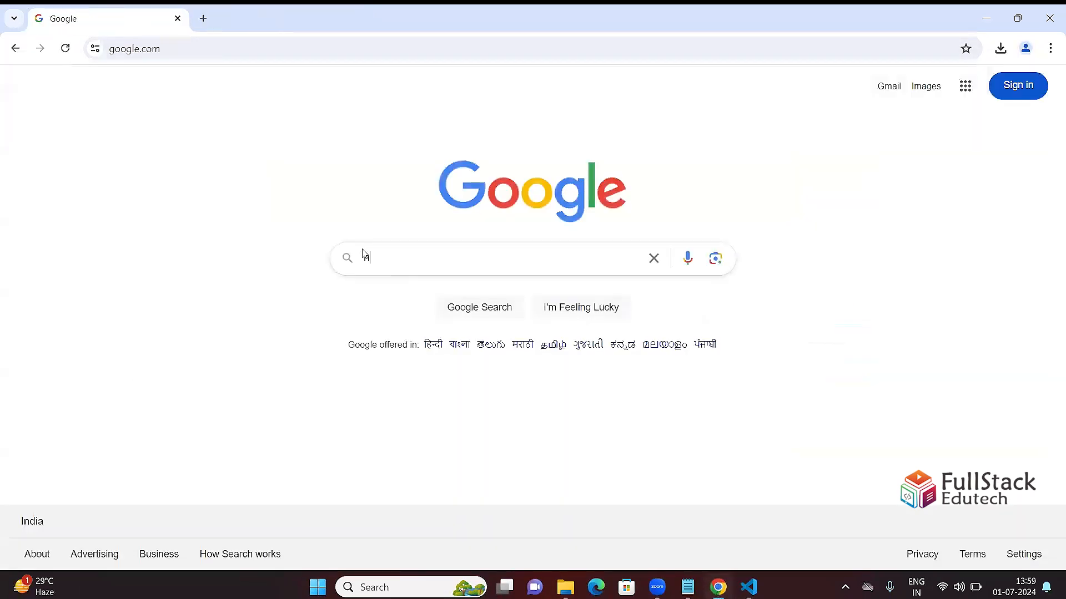
pyautogui.write('ode')
pyautogui.press('Down')
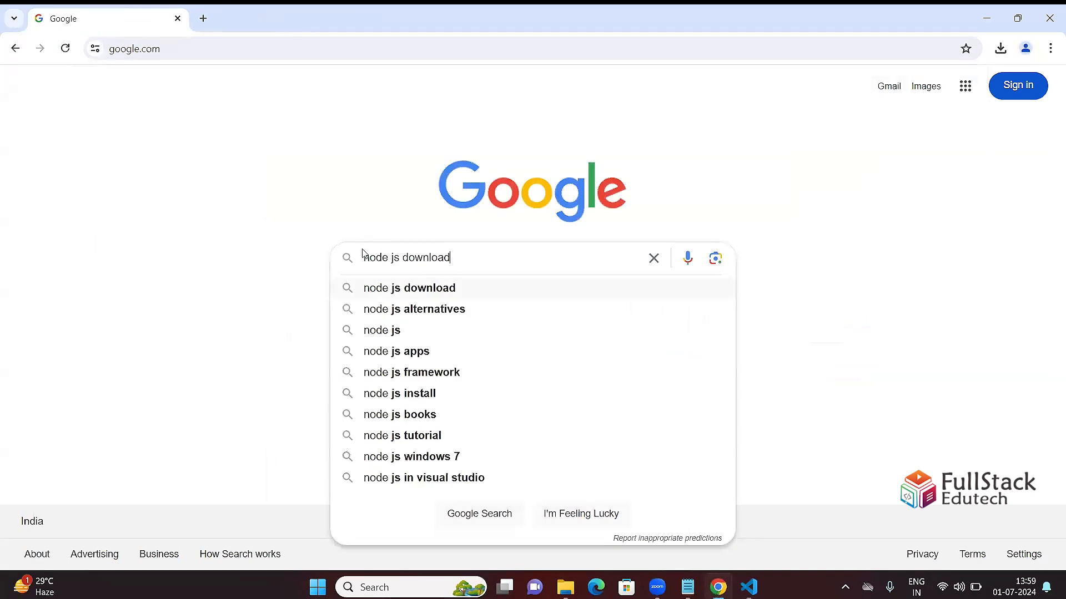
pyautogui.press('Return')
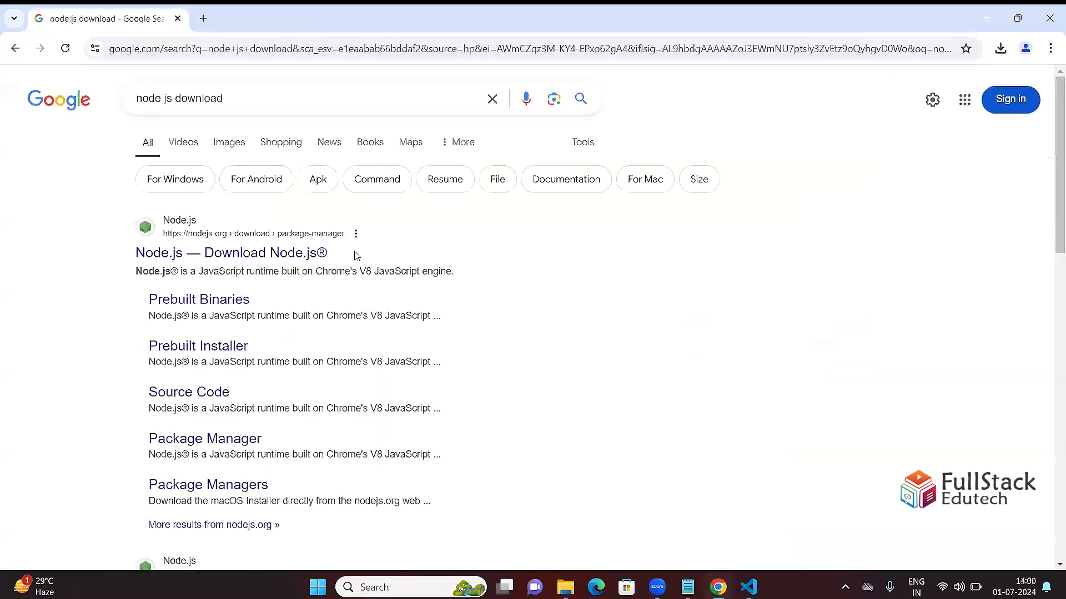
pyautogui.click(243, 256)
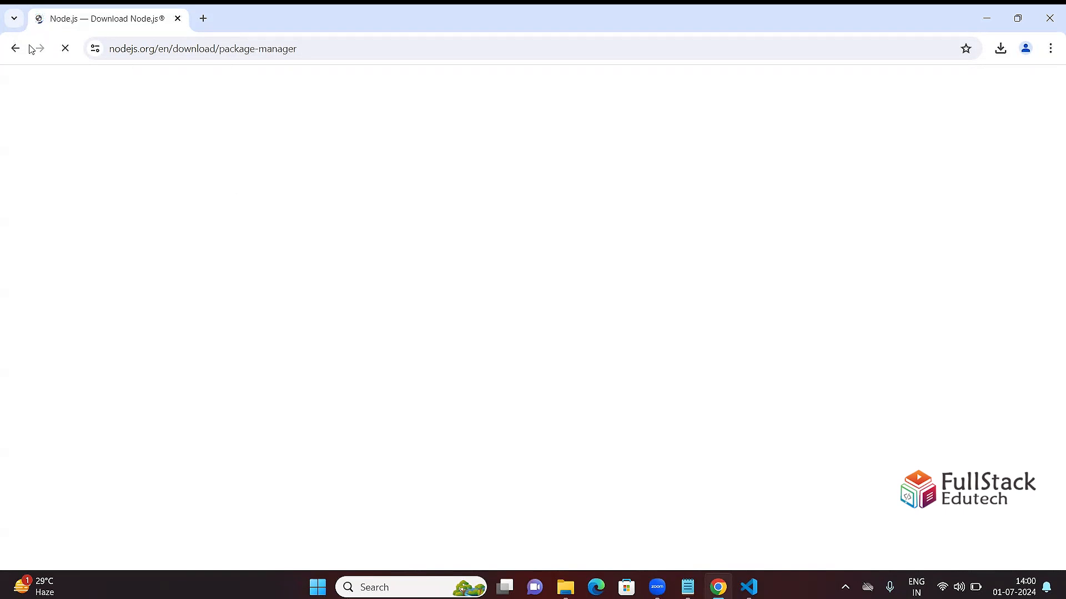
pyautogui.click(15, 48)
pyautogui.click(194, 256)
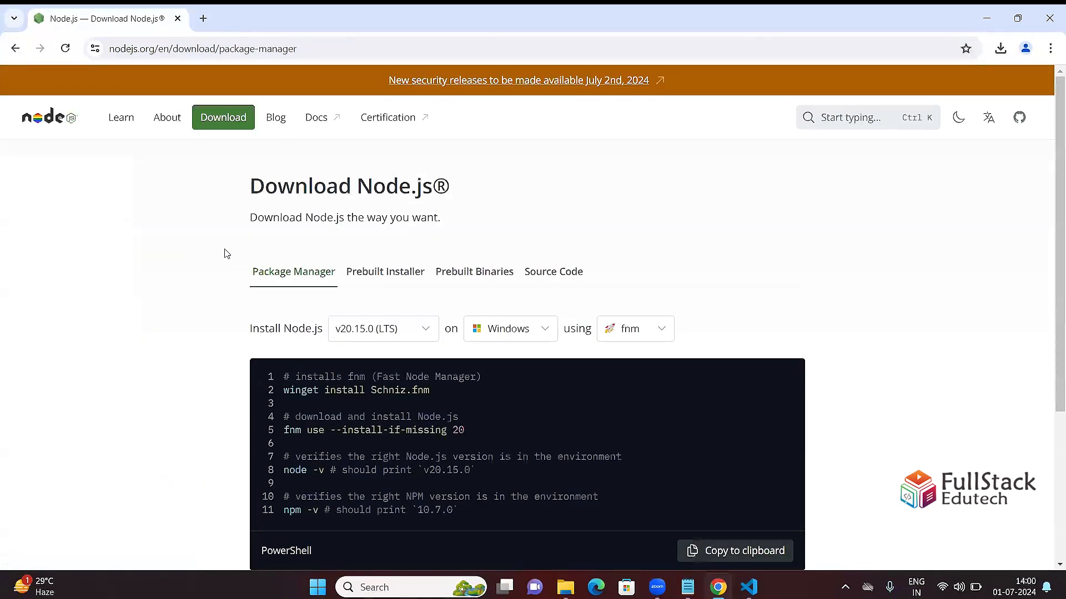
# Examine the package manager installation instructions on the Node.js download page with Windows chosen as the operating system.
pyautogui.scroll(-5, 361, 288)
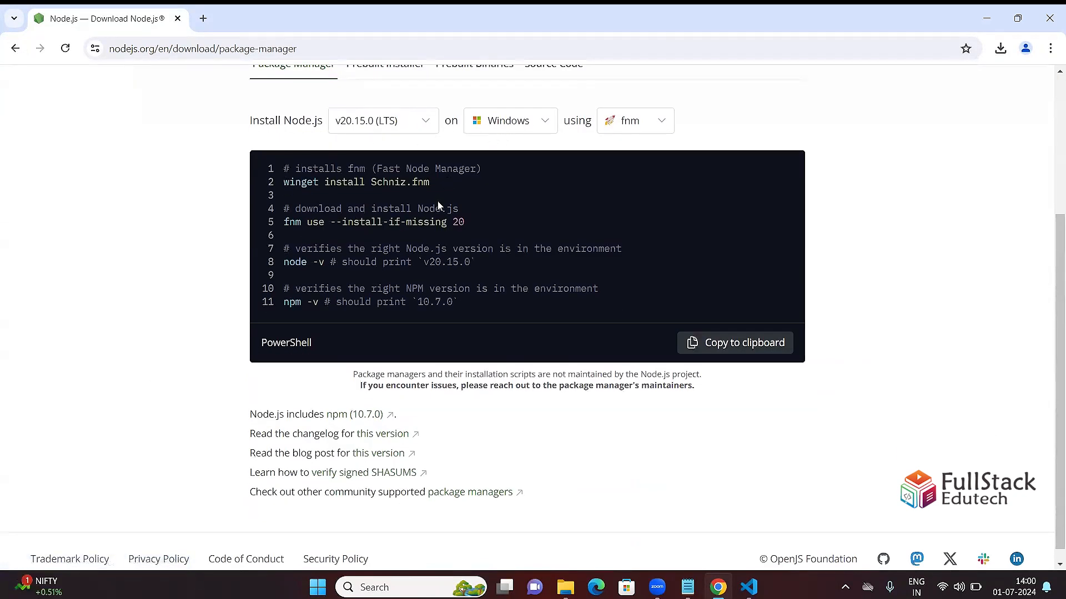
pyautogui.scroll(5, 422, 219)
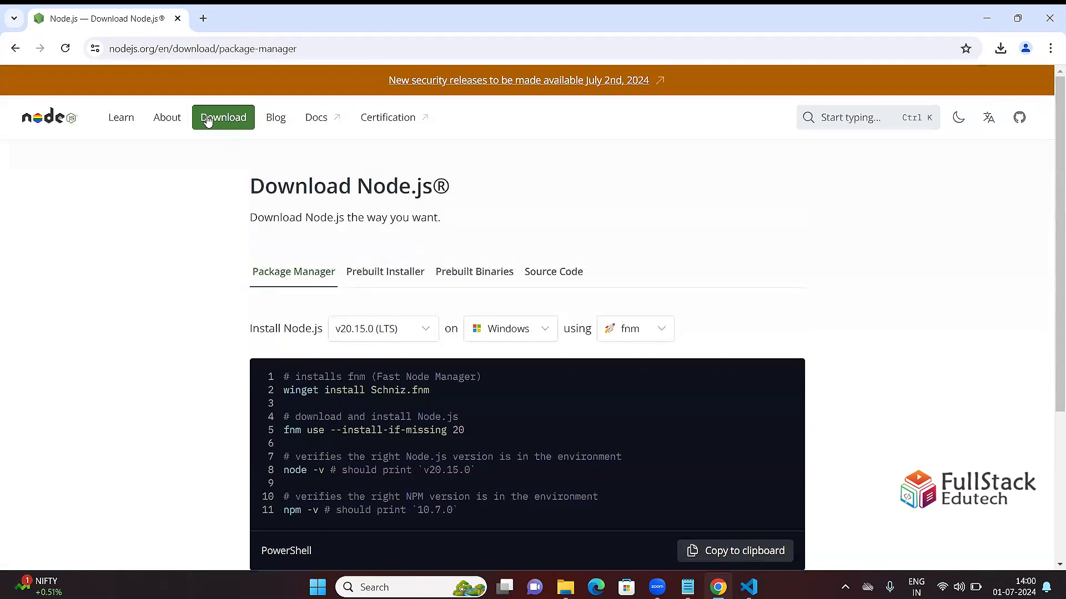
pyautogui.scroll(-3, 518, 269)
pyautogui.scroll(-2, 512, 269)
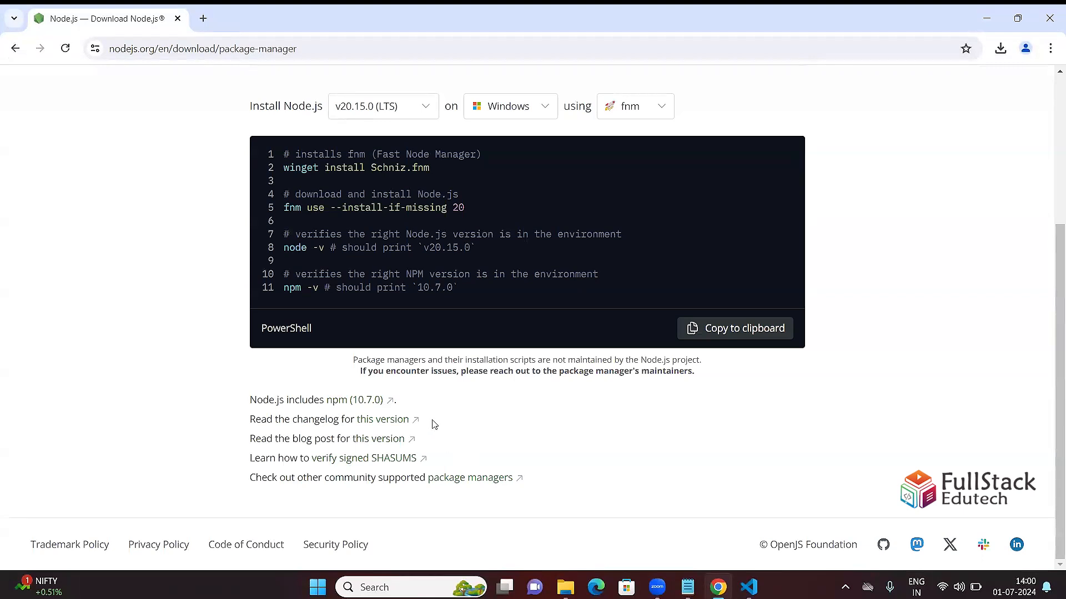
pyautogui.scroll(5, 414, 392)
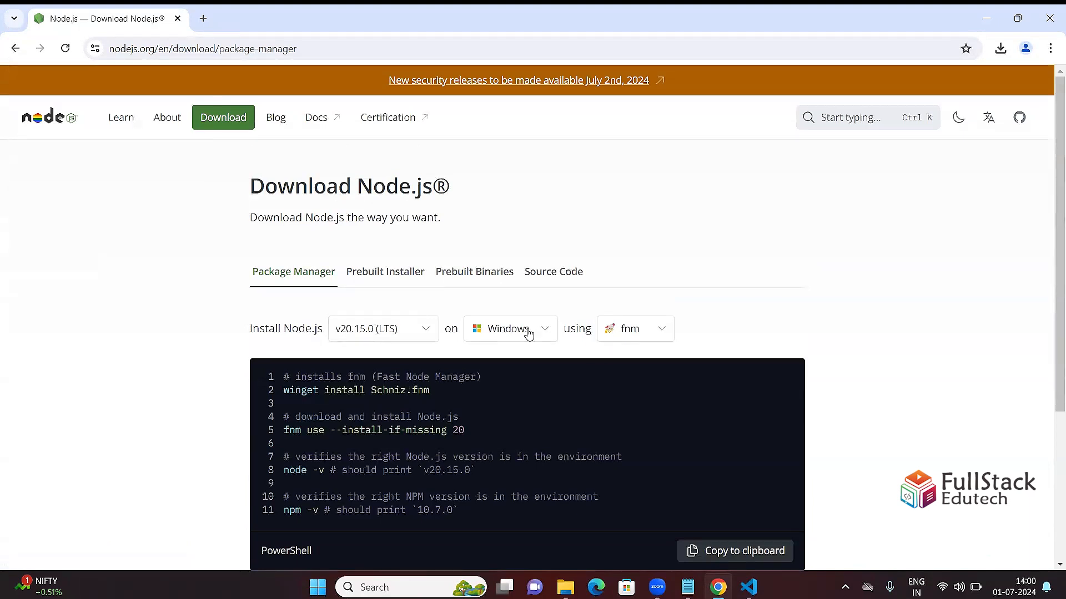
pyautogui.click(528, 332)
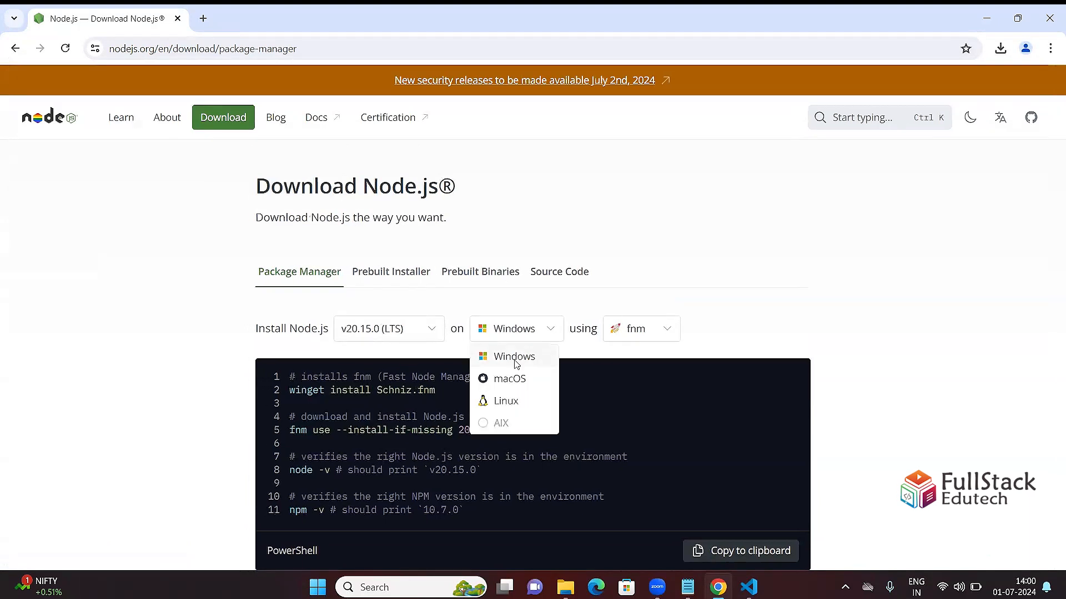
pyautogui.click(517, 359)
pyautogui.scroll(-3, 333, 361)
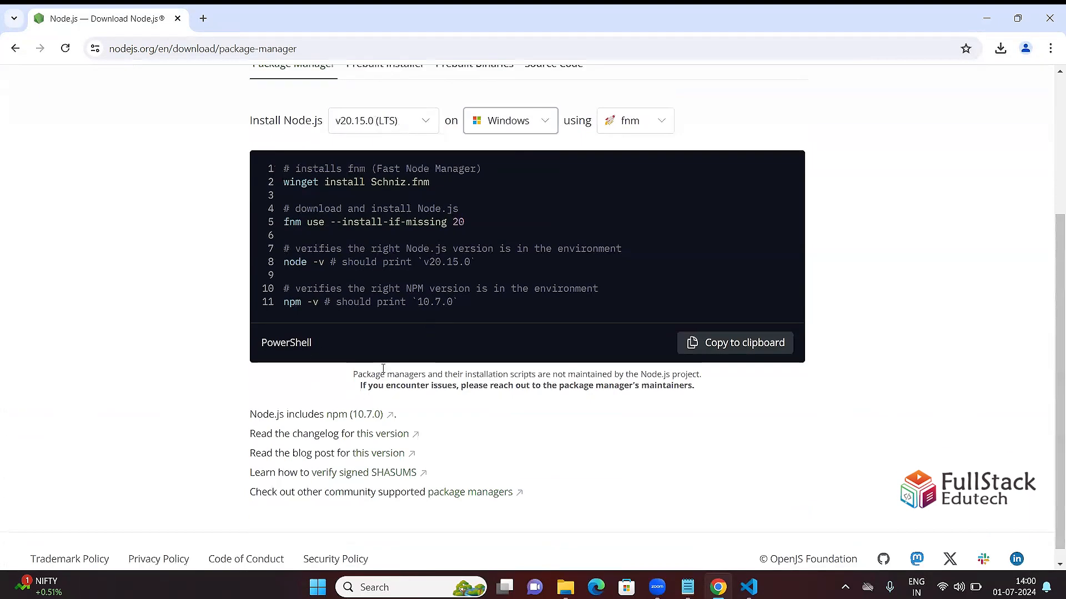
pyautogui.scroll(-1, 312, 383)
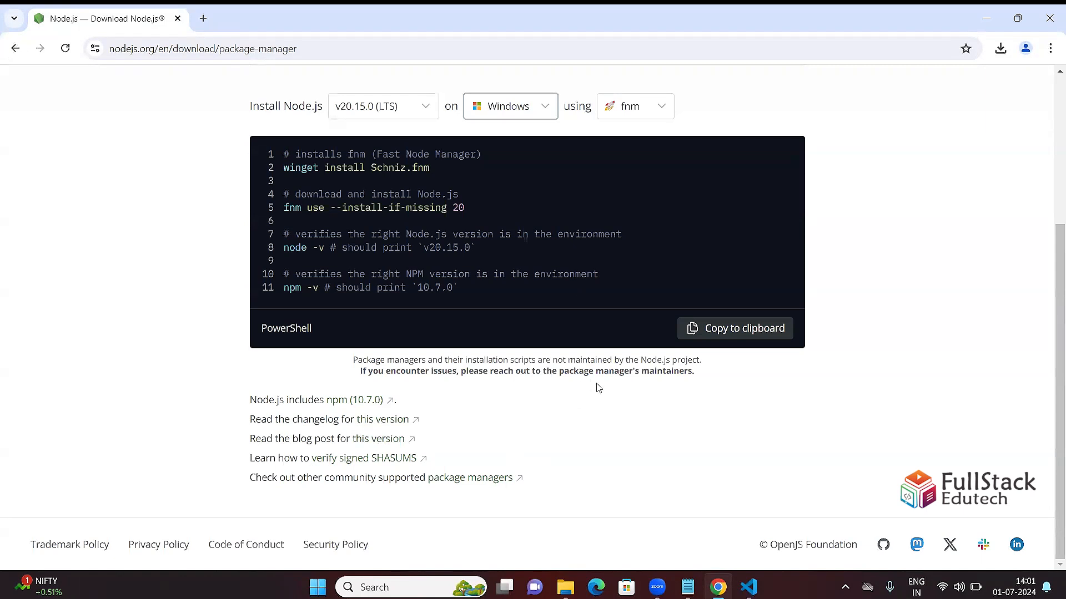
# Return to the Google results for "node js download" and open the "Node.js — Run JavaScript Everywhere" result.
pyautogui.scroll(4, 449, 341)
pyautogui.click(220, 124)
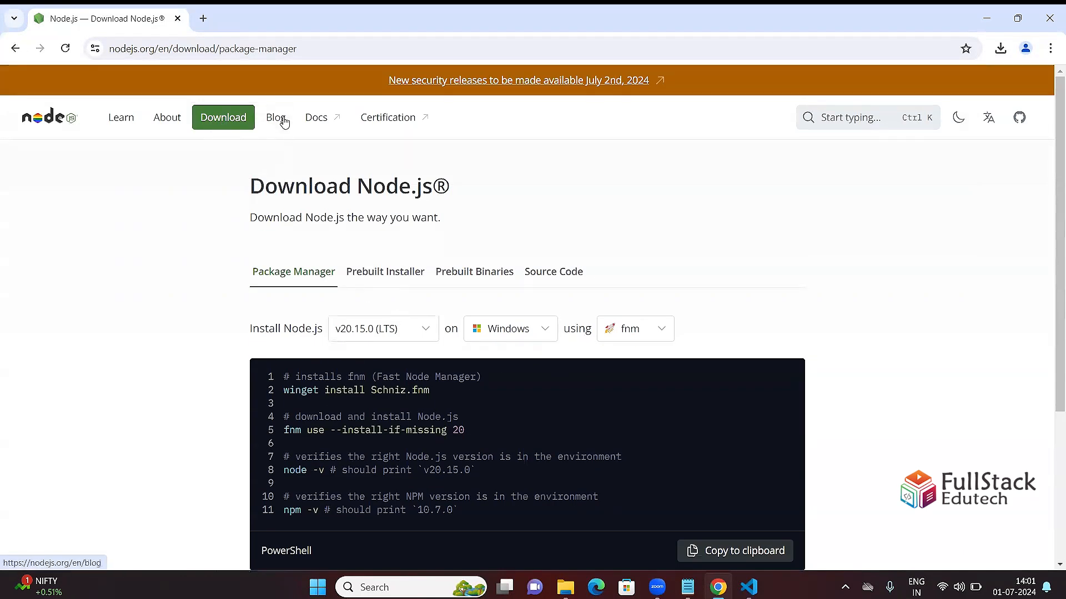
pyautogui.click(277, 117)
pyautogui.click(16, 49)
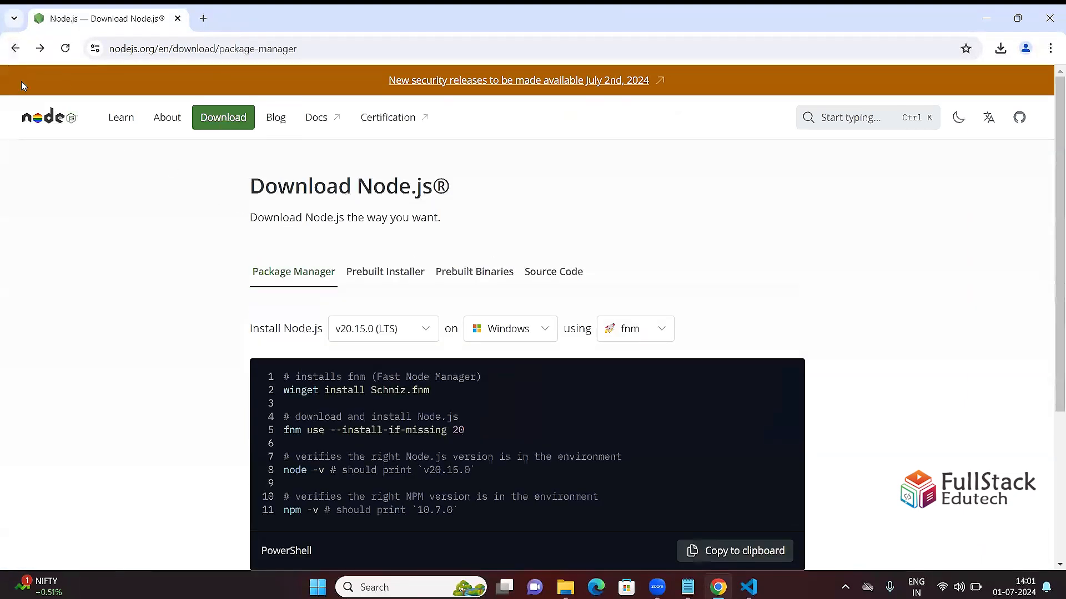
pyautogui.click(16, 49)
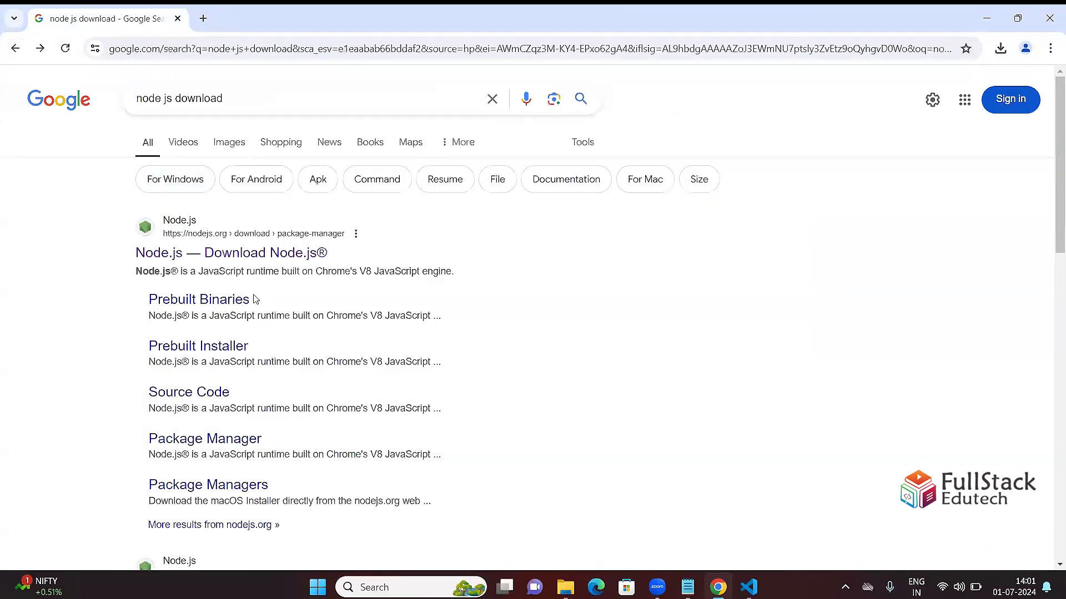
pyautogui.scroll(-5, 247, 275)
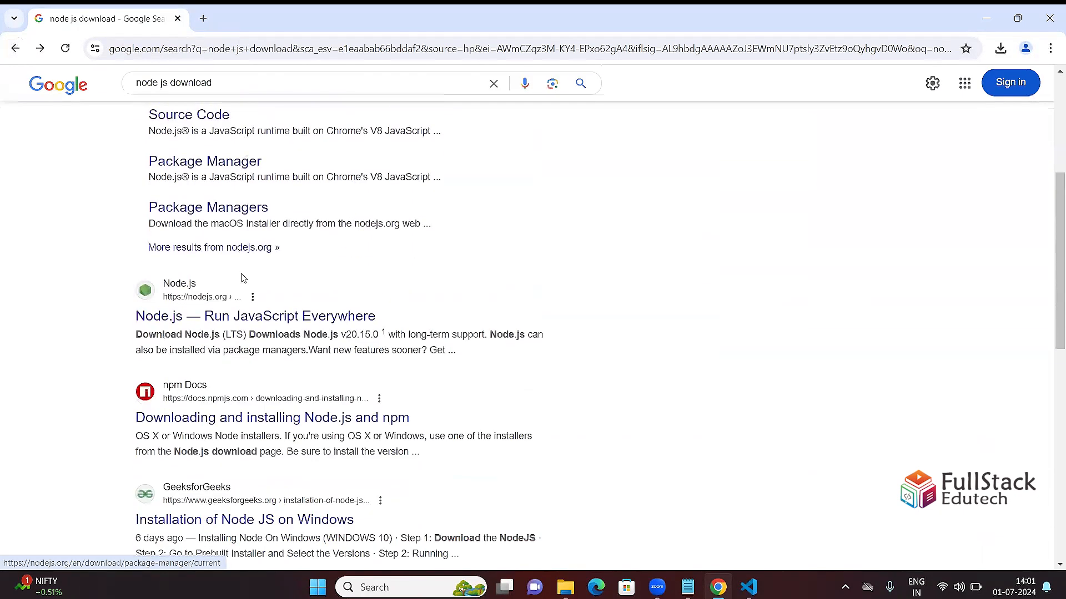
pyautogui.click(231, 318)
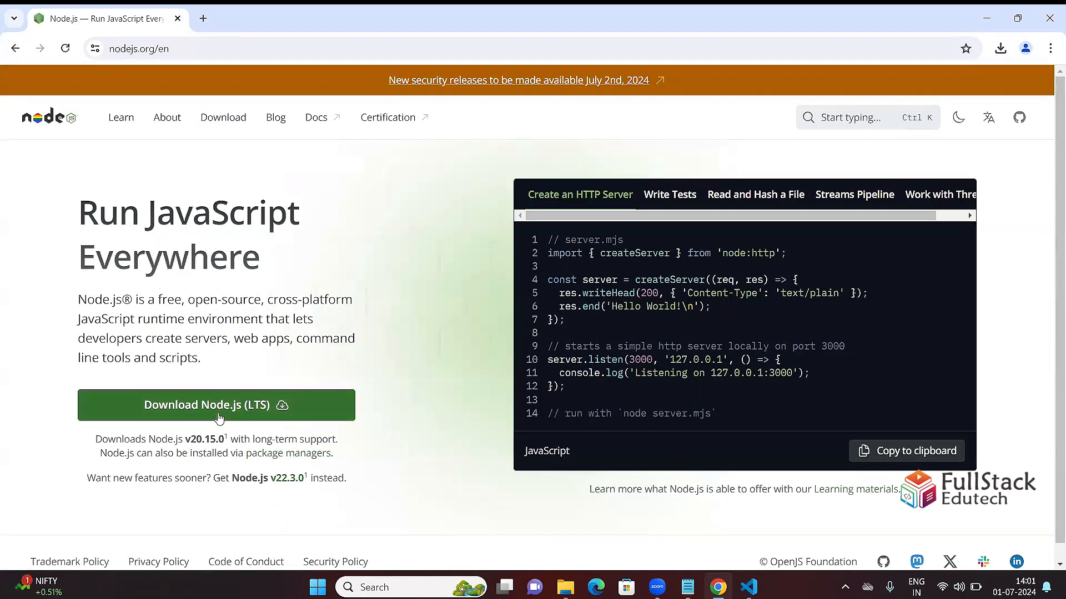
# Download the Node.js LTS release v20.15.0 and launch the downloaded node-v20.15.0-x64.msi installer.
pyautogui.click(223, 409)
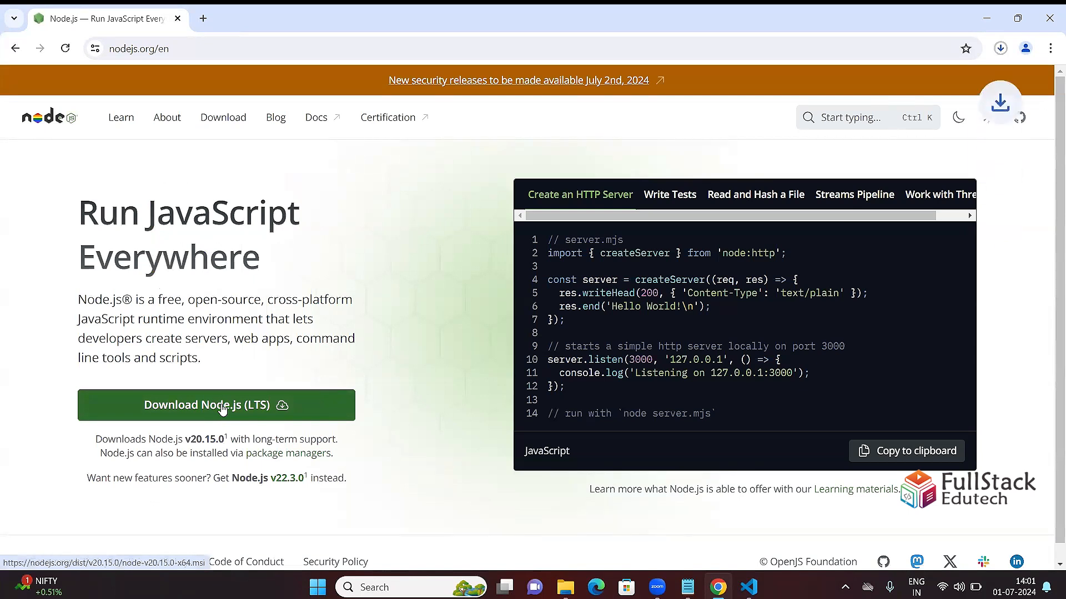
pyautogui.click(1000, 49)
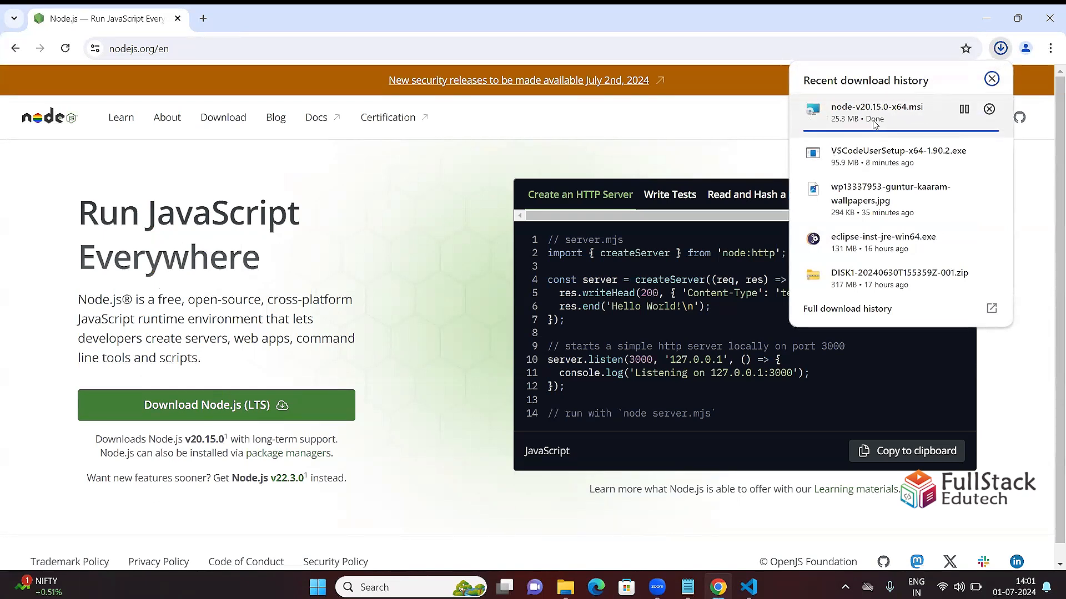
pyautogui.click(875, 120)
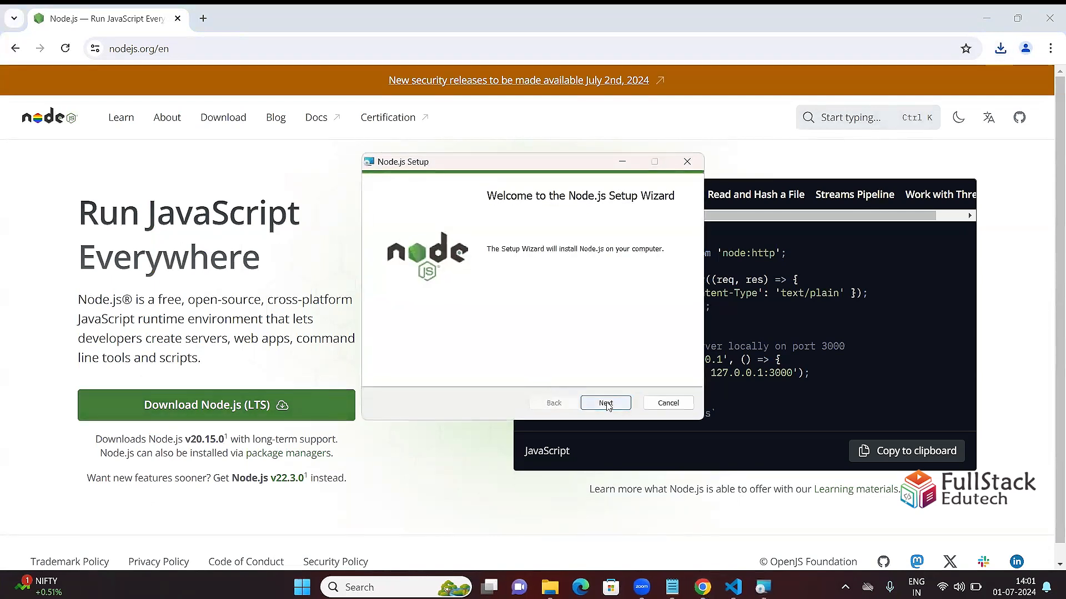
# Install Node.js with the license agreement accepted and the default features, finish the setup and close the additional tools script window.
pyautogui.click(606, 403)
pyautogui.click(449, 371)
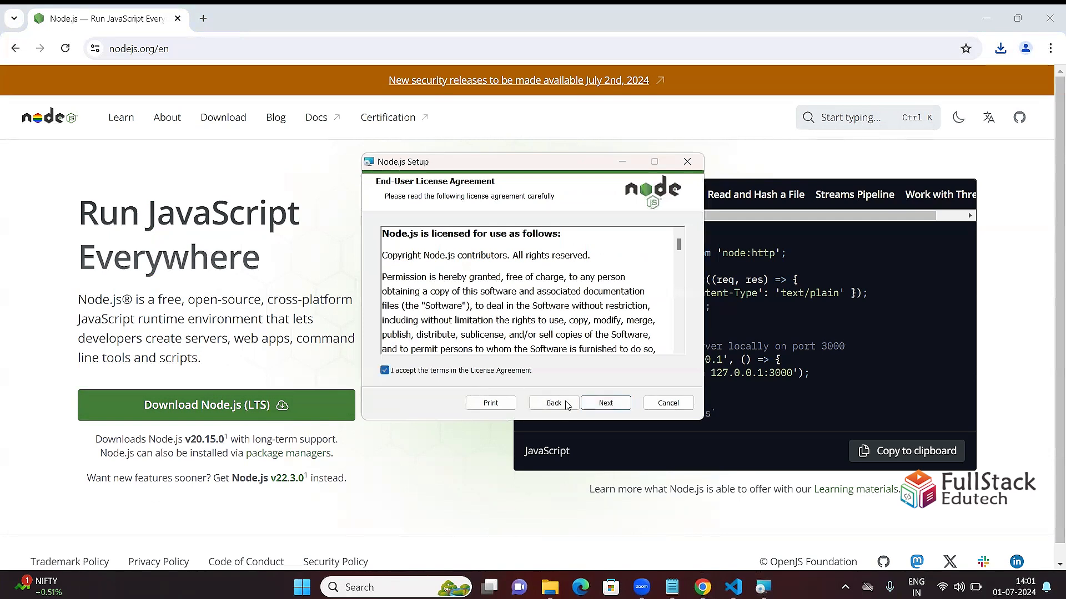
pyautogui.click(601, 406)
pyautogui.click(600, 404)
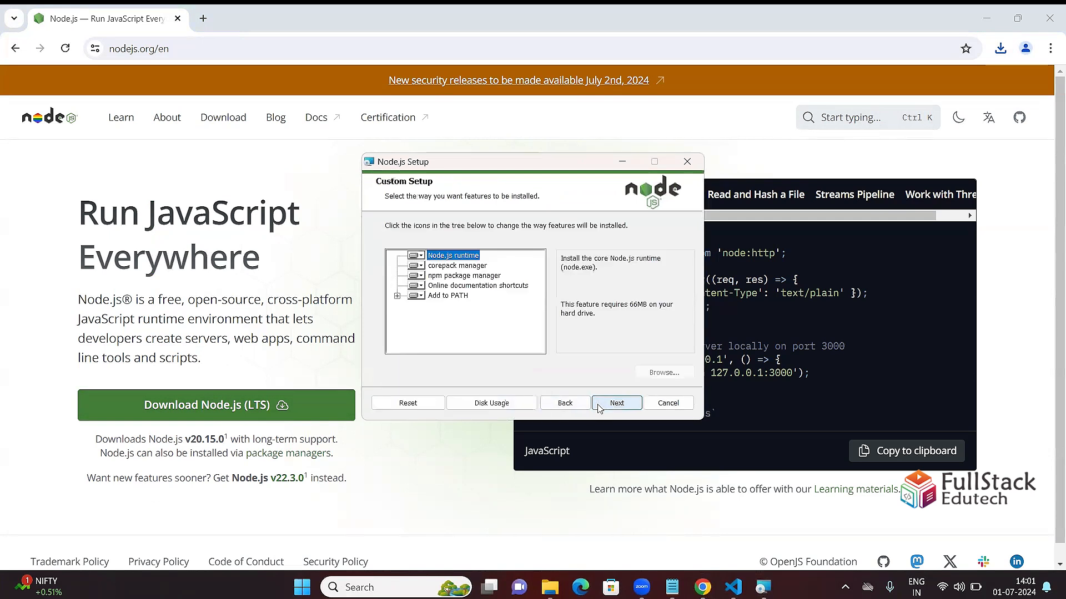
pyautogui.click(605, 403)
pyautogui.click(605, 403)
pyautogui.click(611, 405)
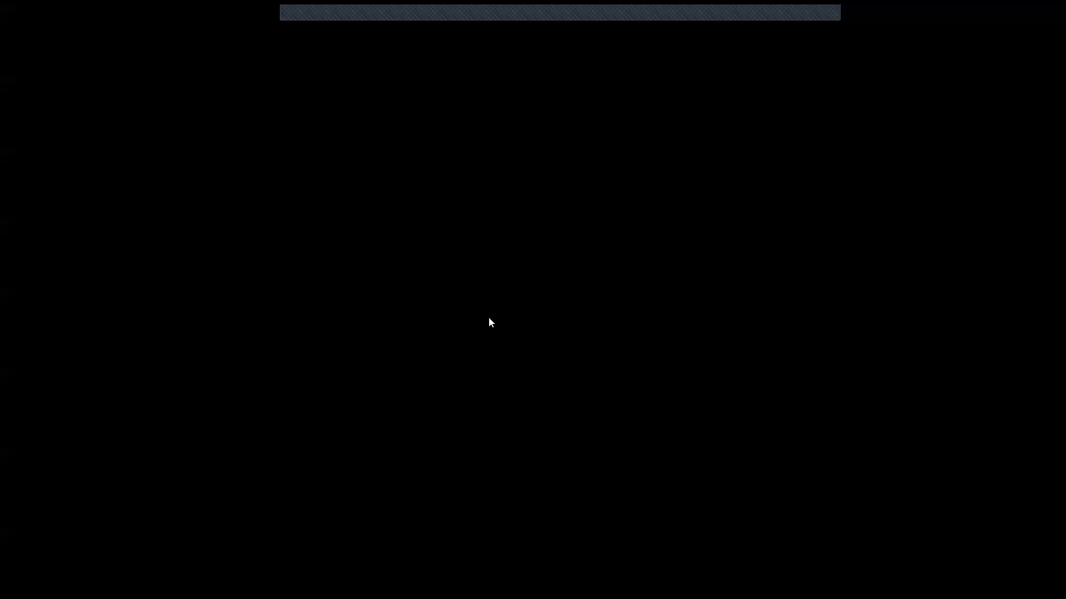
pyautogui.click(488, 414)
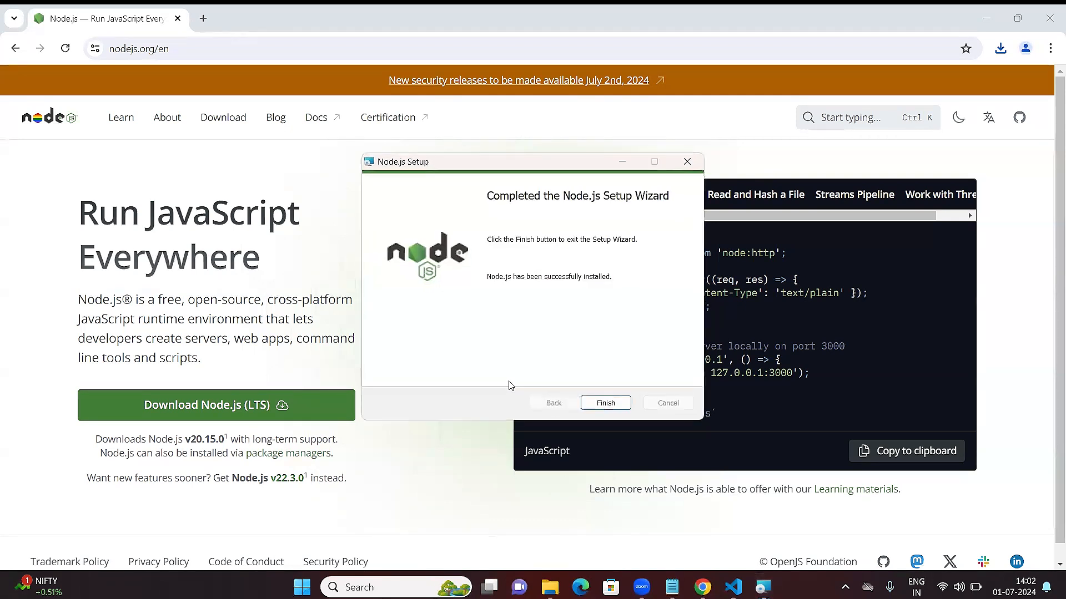
pyautogui.click(604, 403)
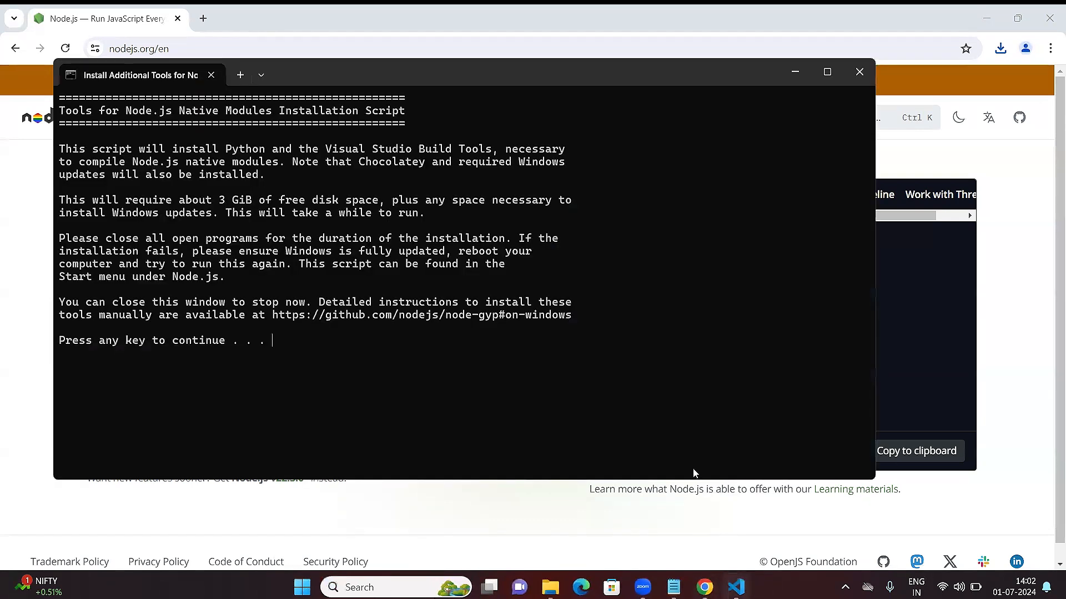
pyautogui.click(859, 72)
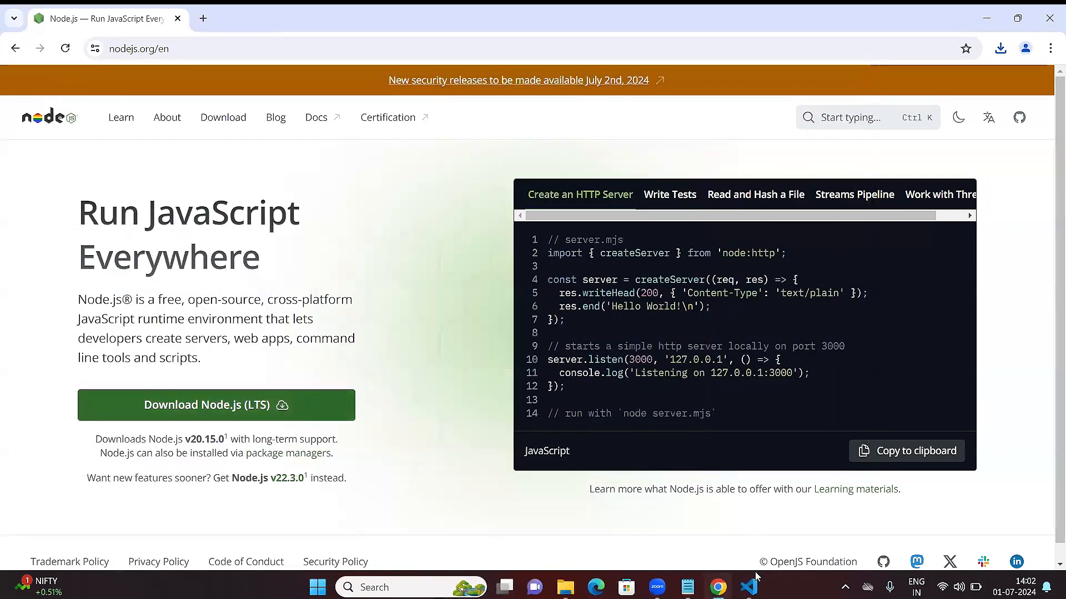
# Switch to Visual Studio Code and close the test.html file.
pyautogui.click(749, 588)
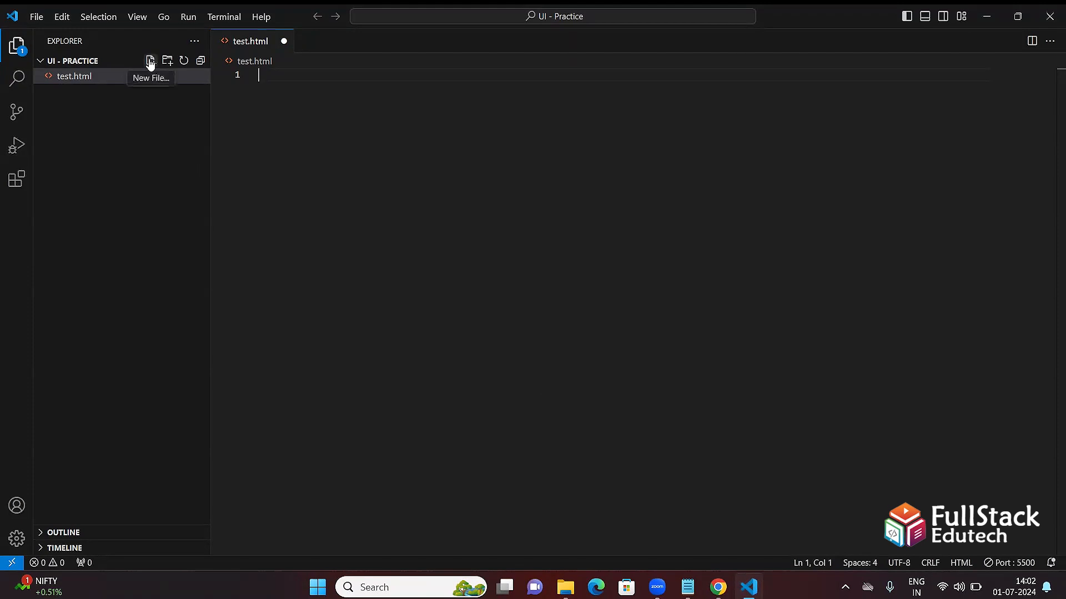
pyautogui.click(284, 41)
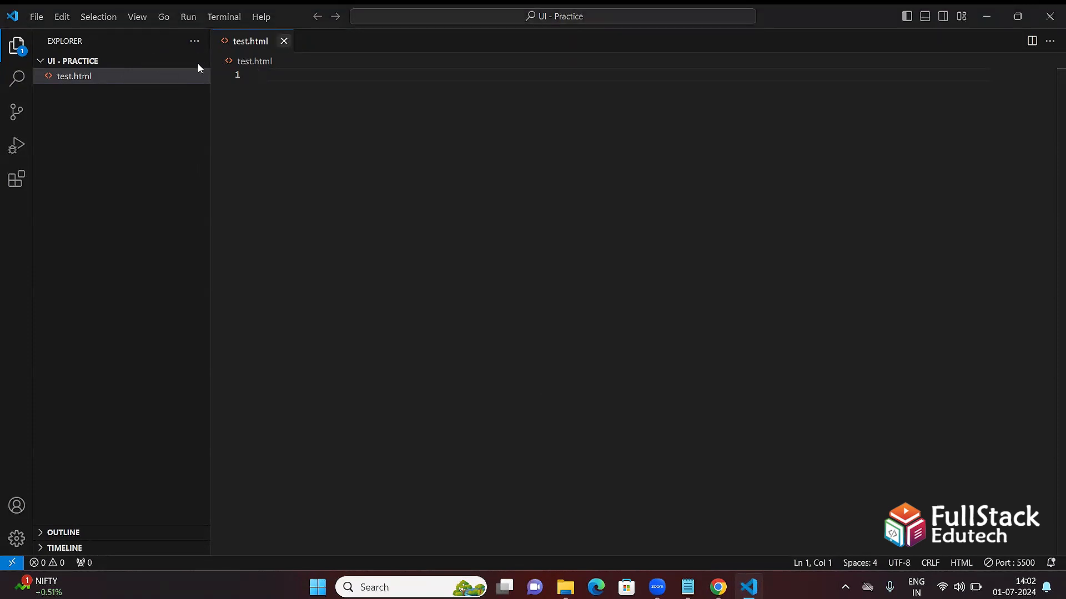
pyautogui.click(509, 313)
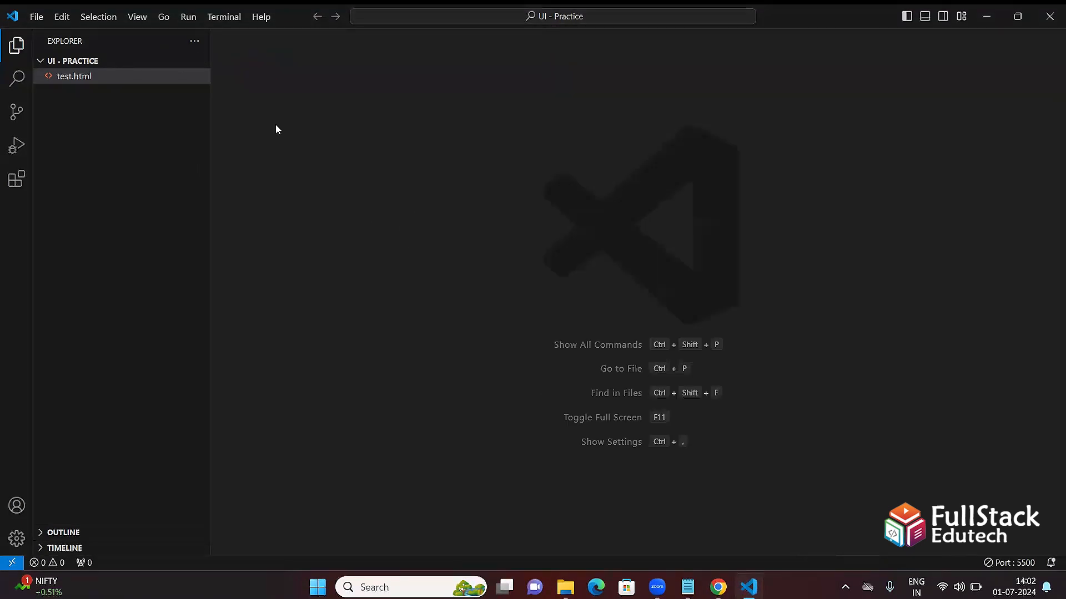
# Create a new file named first.js in the UI - Practice folder.
pyautogui.click(195, 42)
pyautogui.click(162, 48)
pyautogui.click(150, 61)
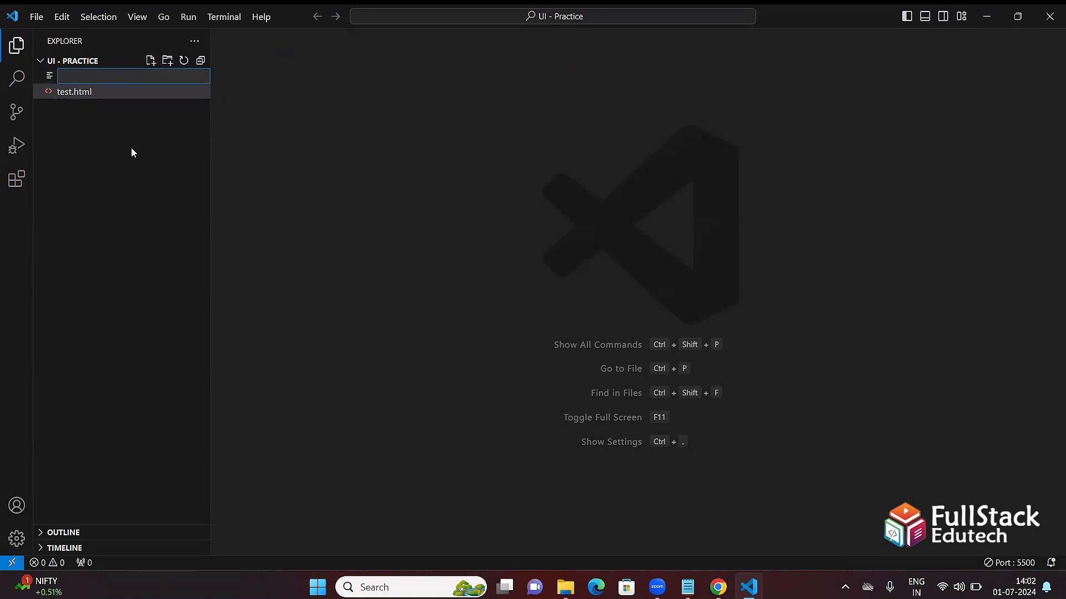
pyautogui.write('first.js')
pyautogui.press('Return')
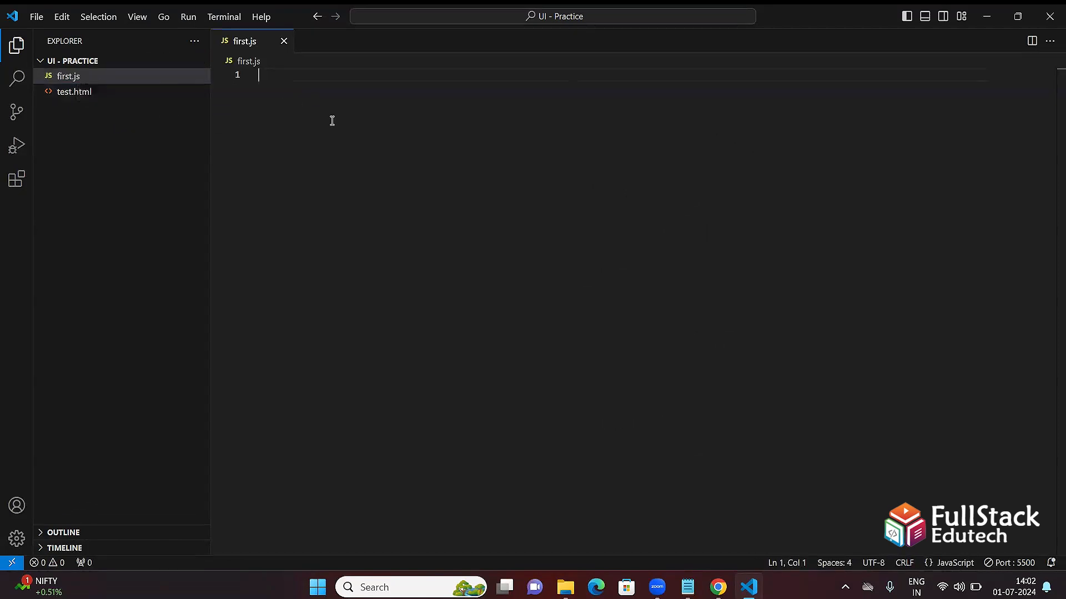
# Write console.log("Print JS message on console") on line 2 of first.js and save the file.
pyautogui.press('Return')
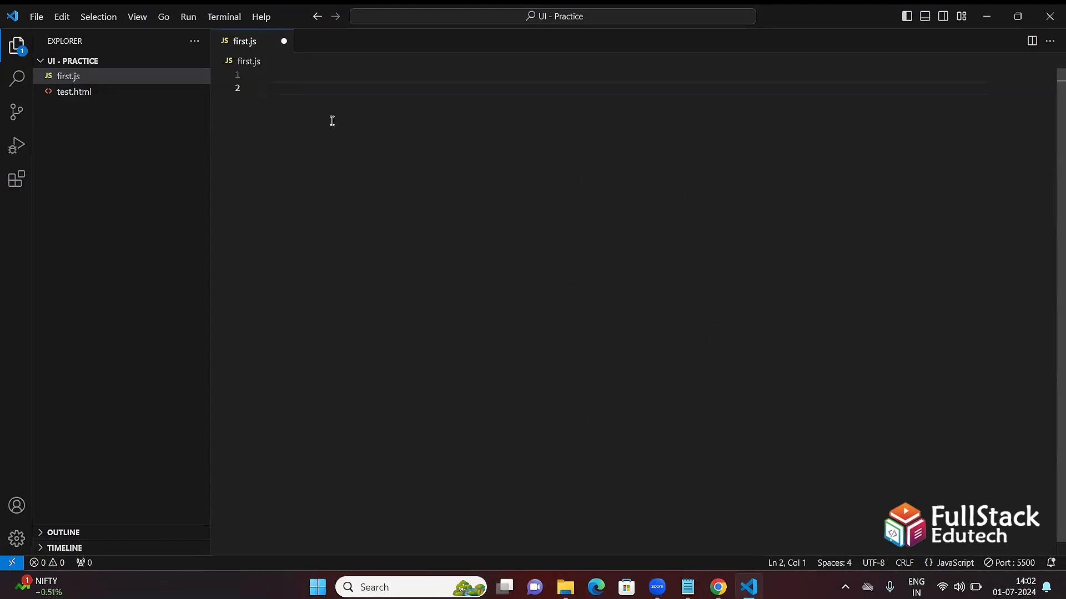
pyautogui.write('console.log')
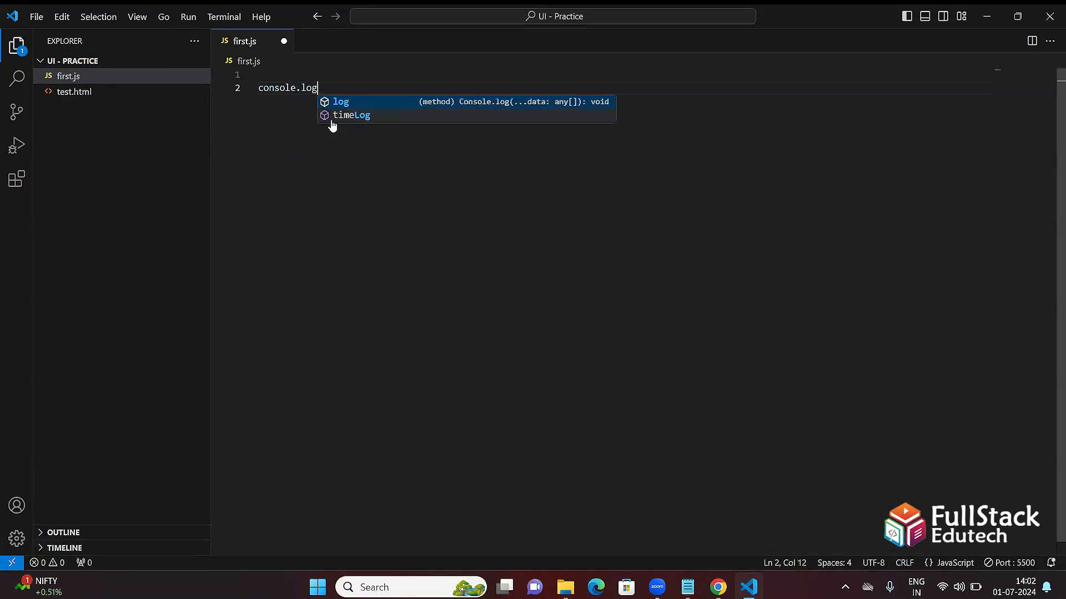
pyautogui.write('(')
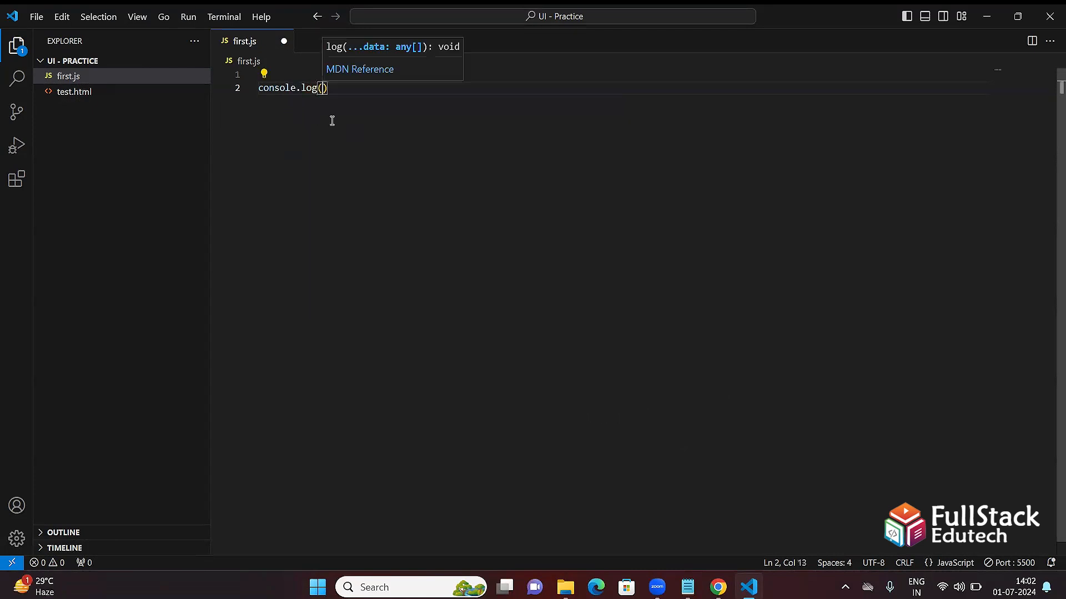
pyautogui.write('"Print JS message on console')
pyautogui.press('Right')
pyautogui.press('Right')
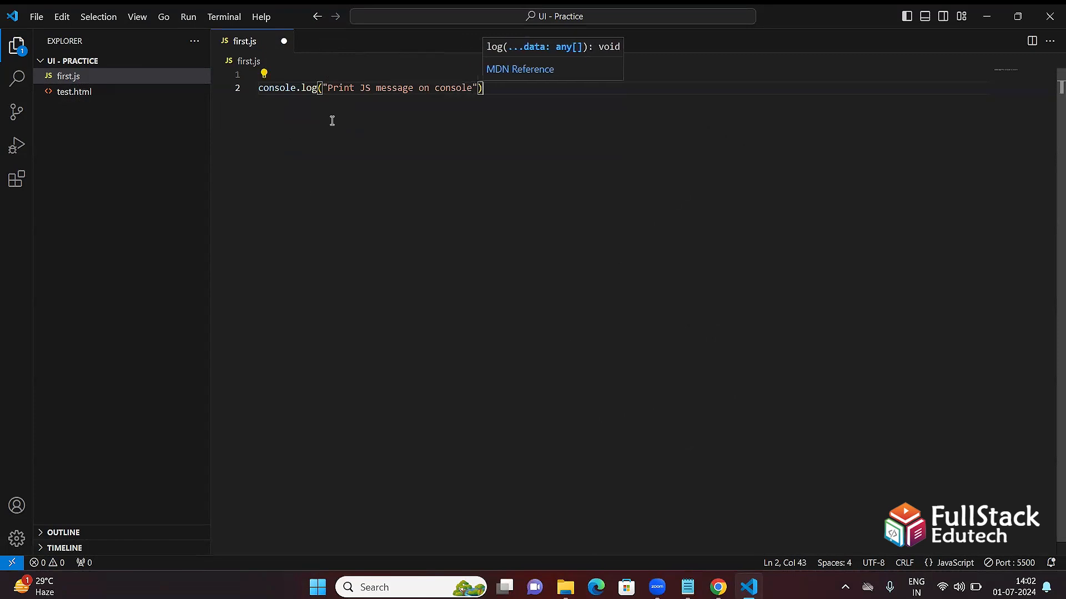
pyautogui.hotkey('ctrl', 's')
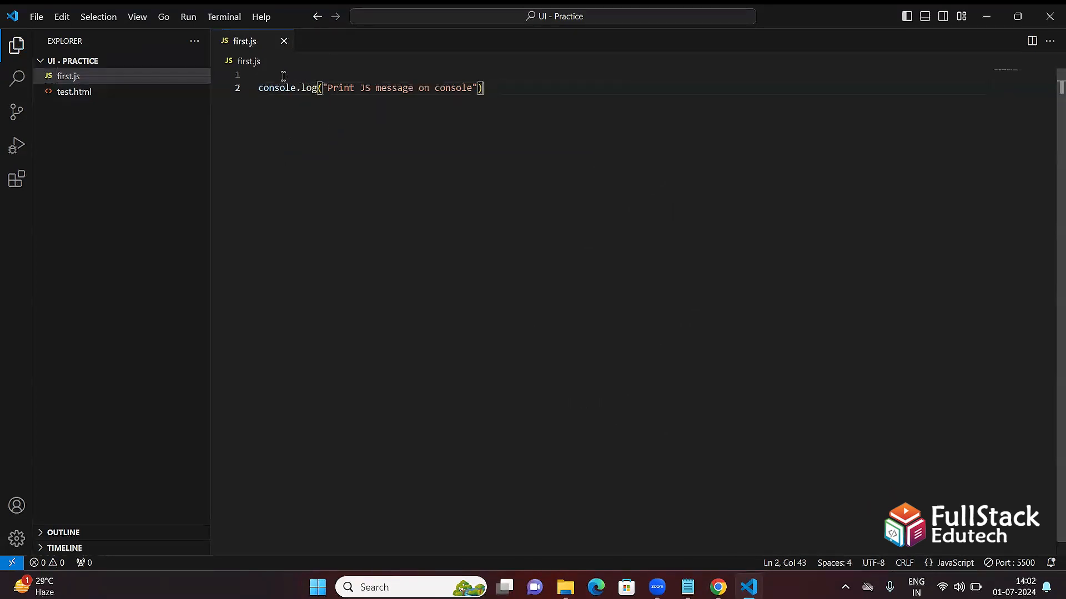
# Open a new terminal in the UI - Practice folder and try to run the script with node first.js.
pyautogui.click(225, 18)
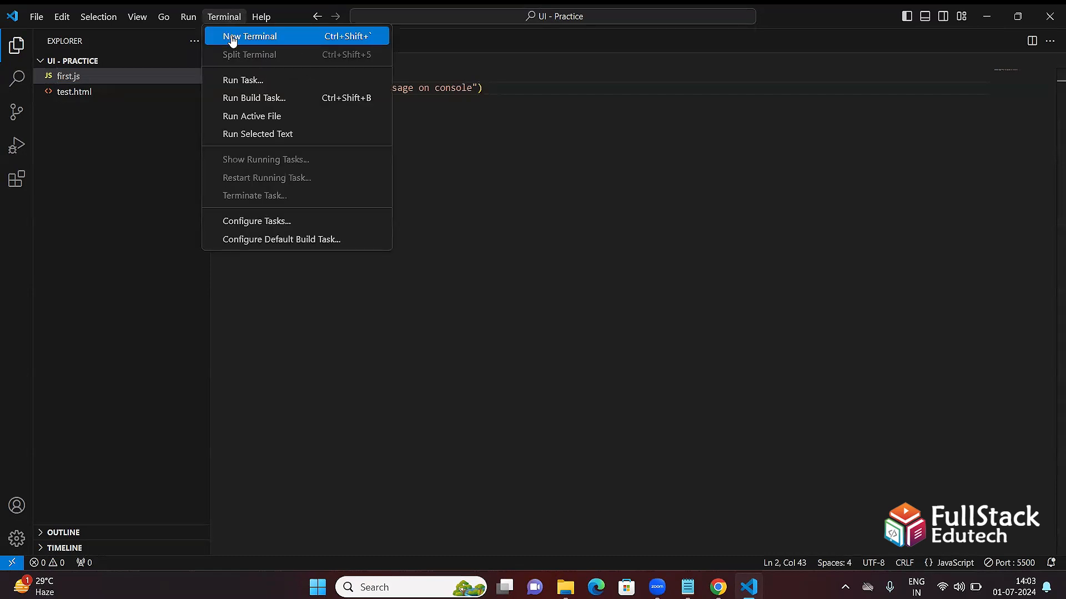
pyautogui.click(232, 38)
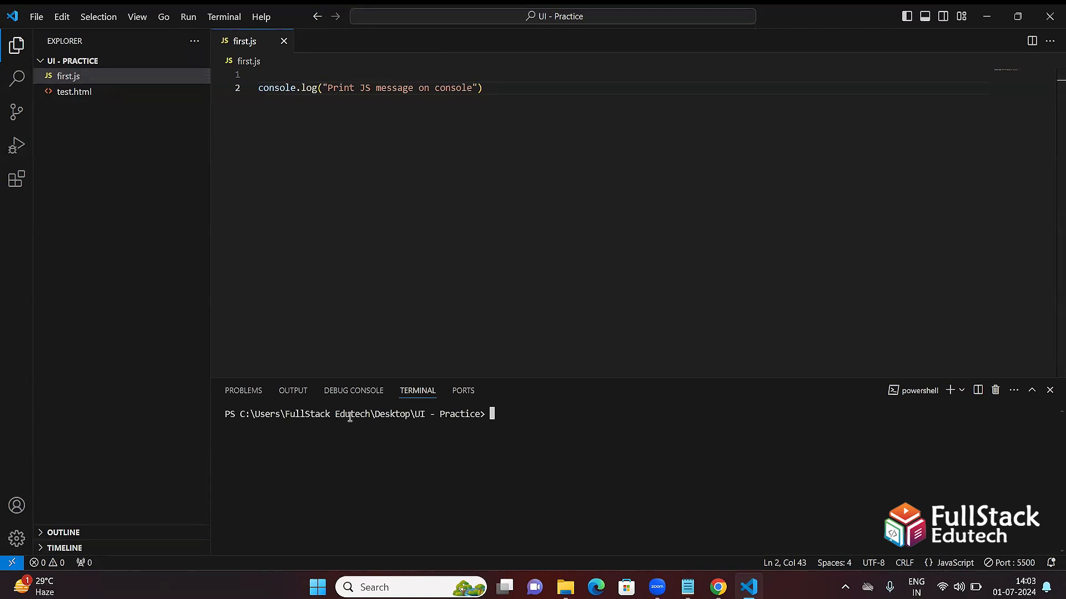
pyautogui.moveTo(375, 414); pyautogui.dragTo(481, 415)
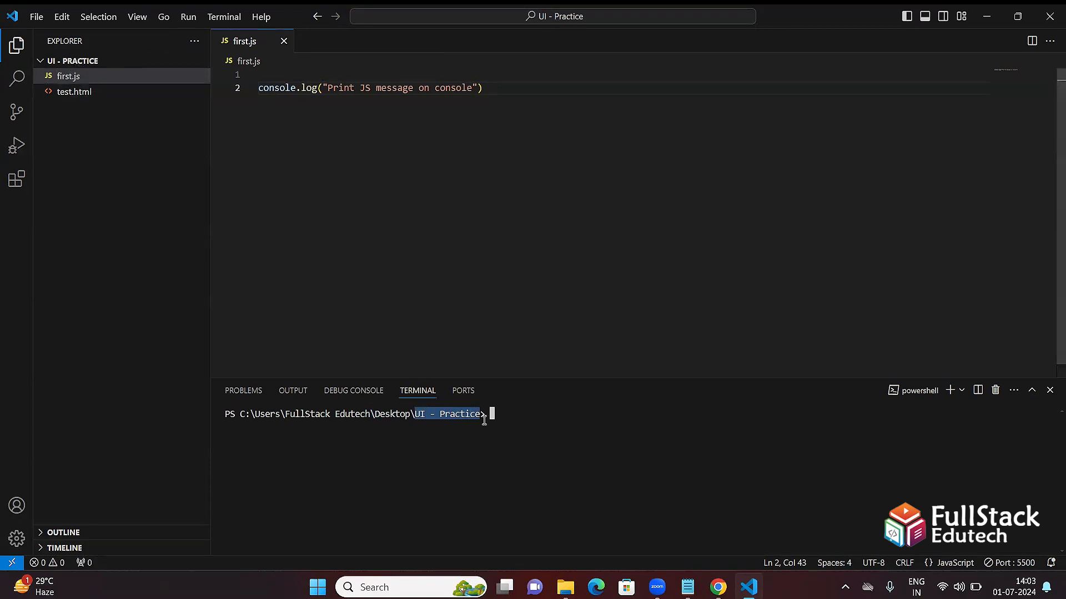
pyautogui.click(540, 432)
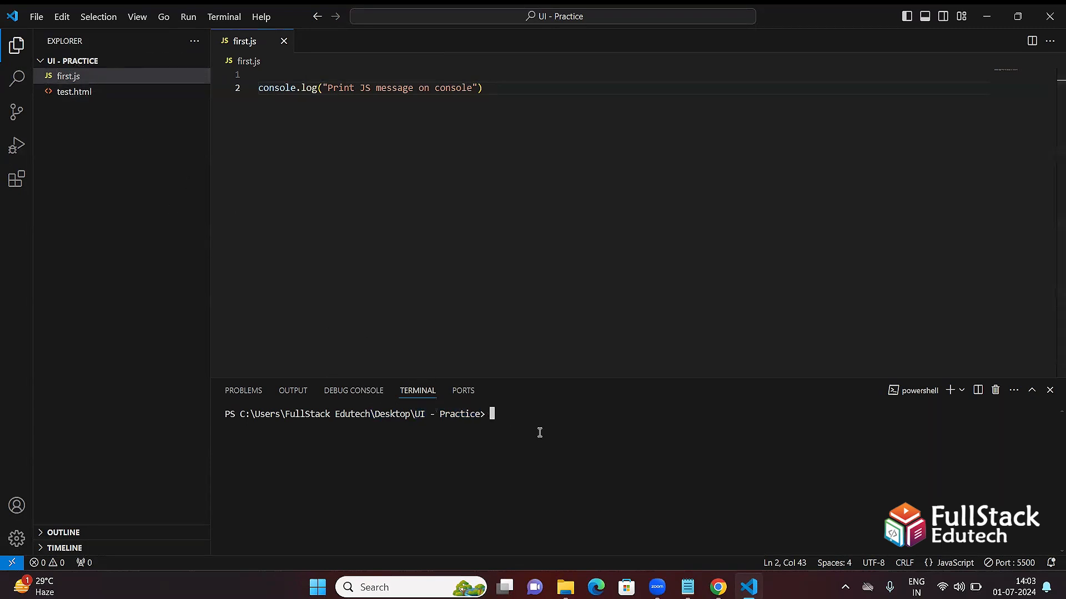
pyautogui.write('node')
pyautogui.write('first.js')
pyautogui.press('Return')
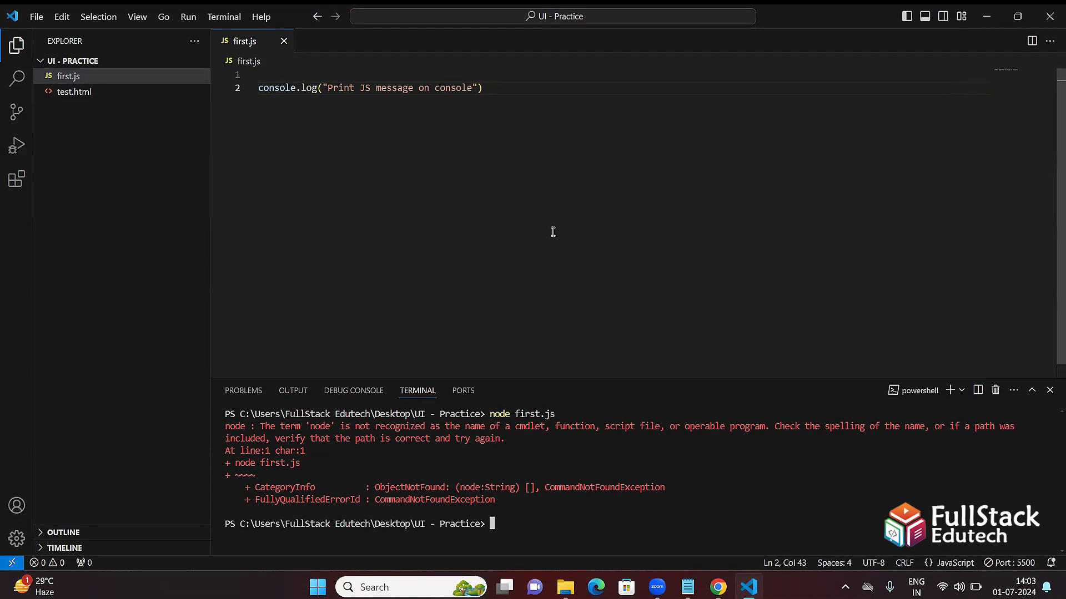
# Close Visual Studio Code and relaunch it by searching Windows for "vis".
pyautogui.click(1050, 20)
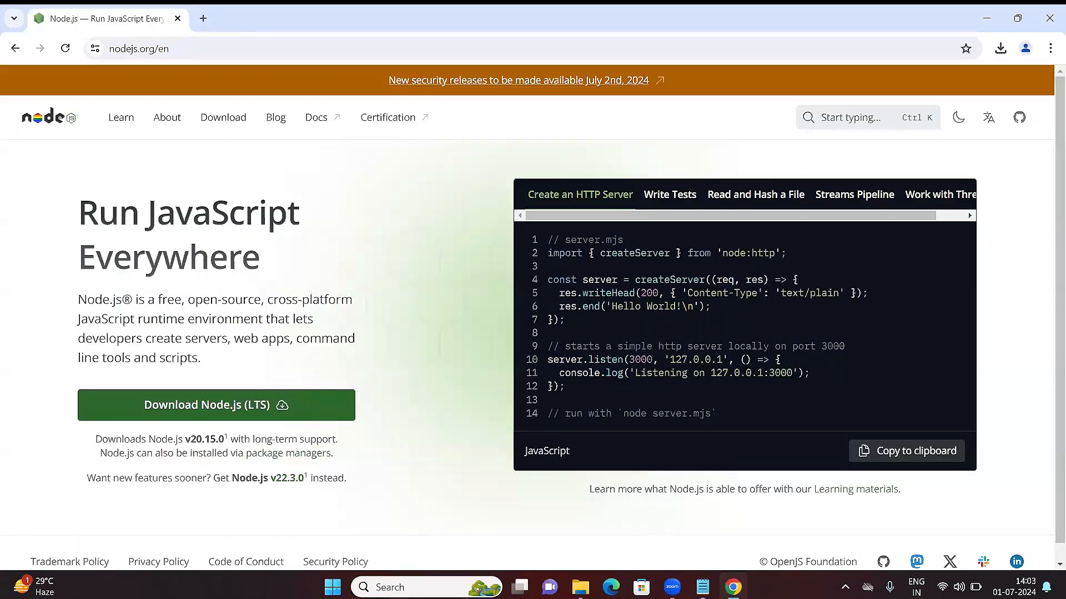
pyautogui.click(430, 586)
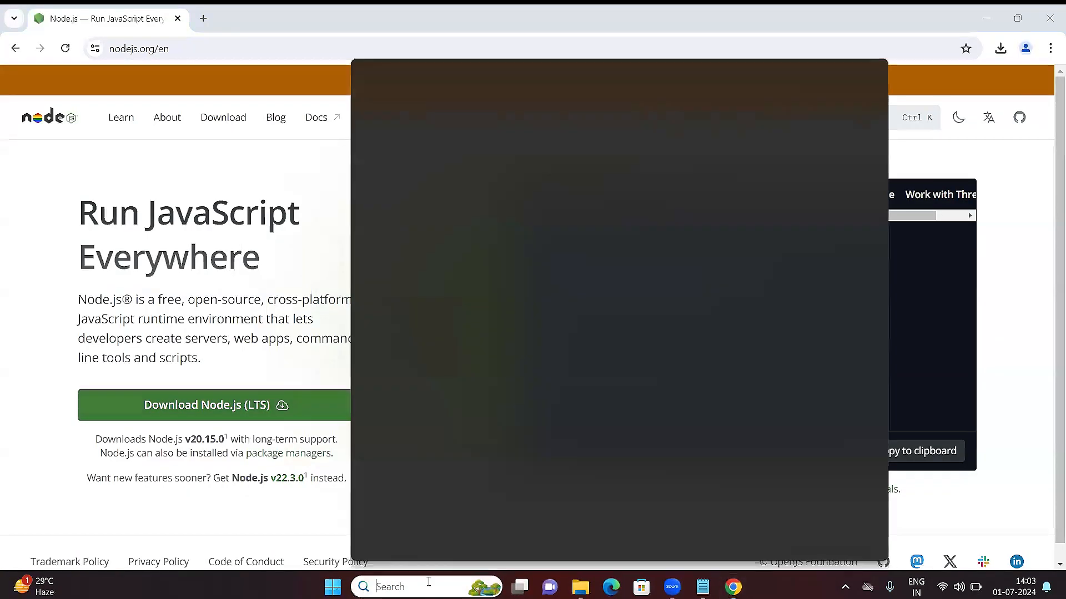
pyautogui.write('vis')
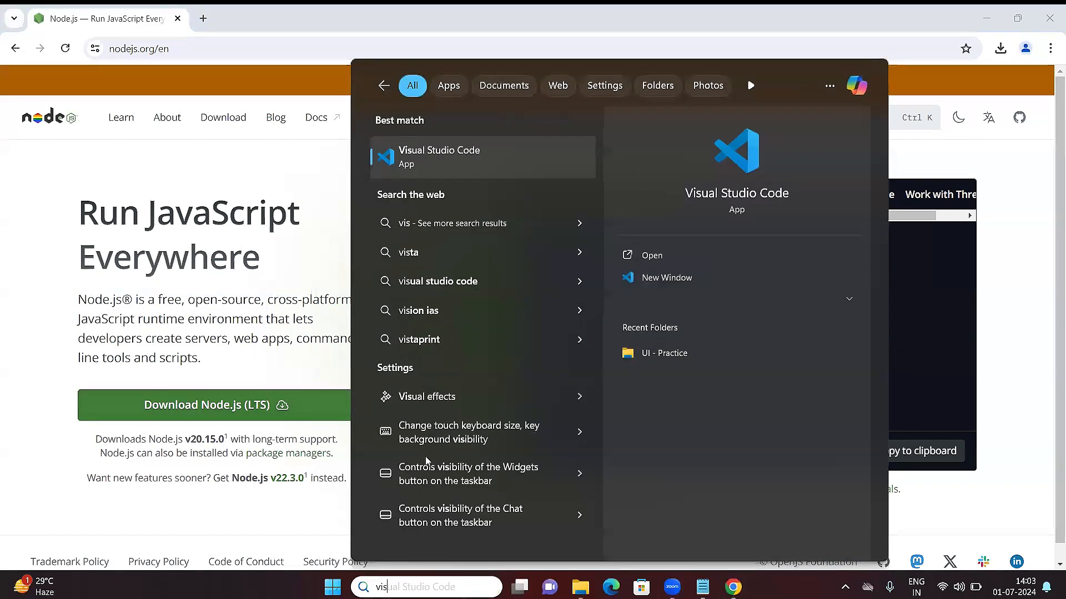
pyautogui.click(448, 162)
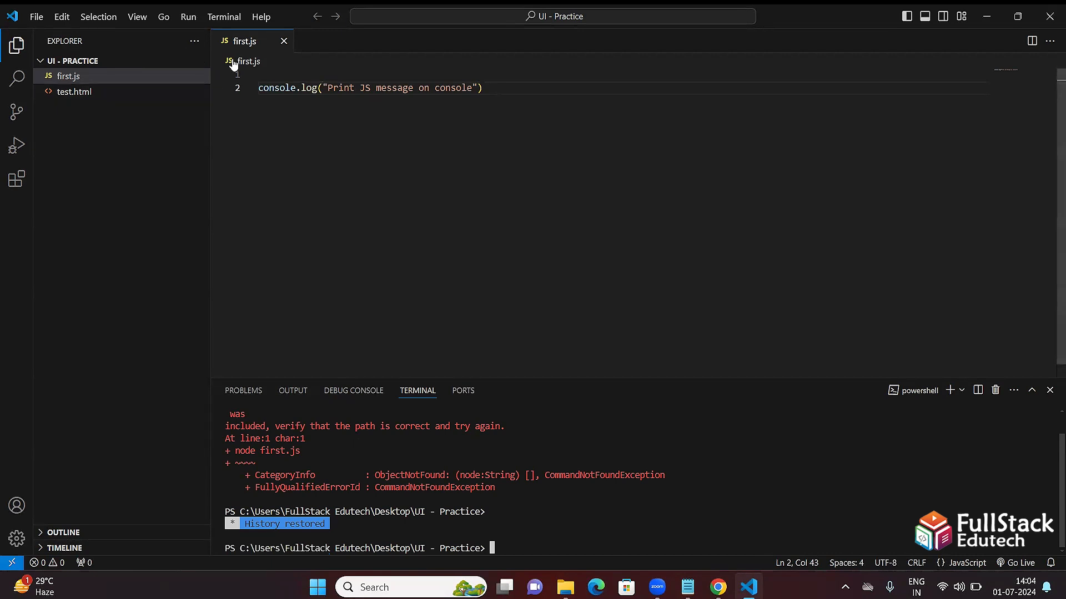
# Run node first.js again in the terminal and highlight the printed output line.
pyautogui.press('Up')
pyautogui.press('Return')
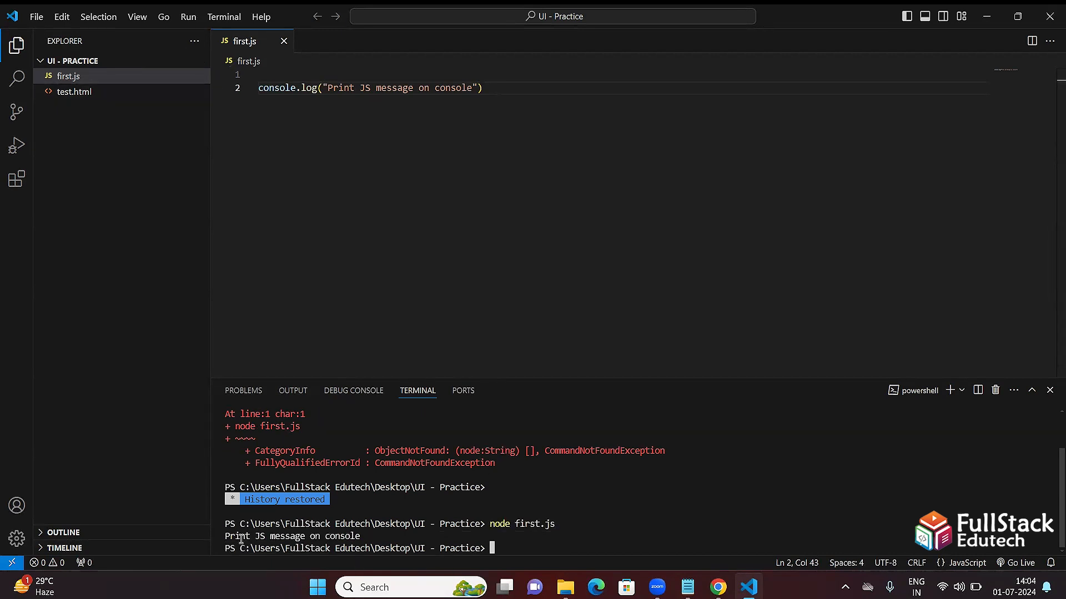
pyautogui.moveTo(226, 536); pyautogui.dragTo(370, 534)
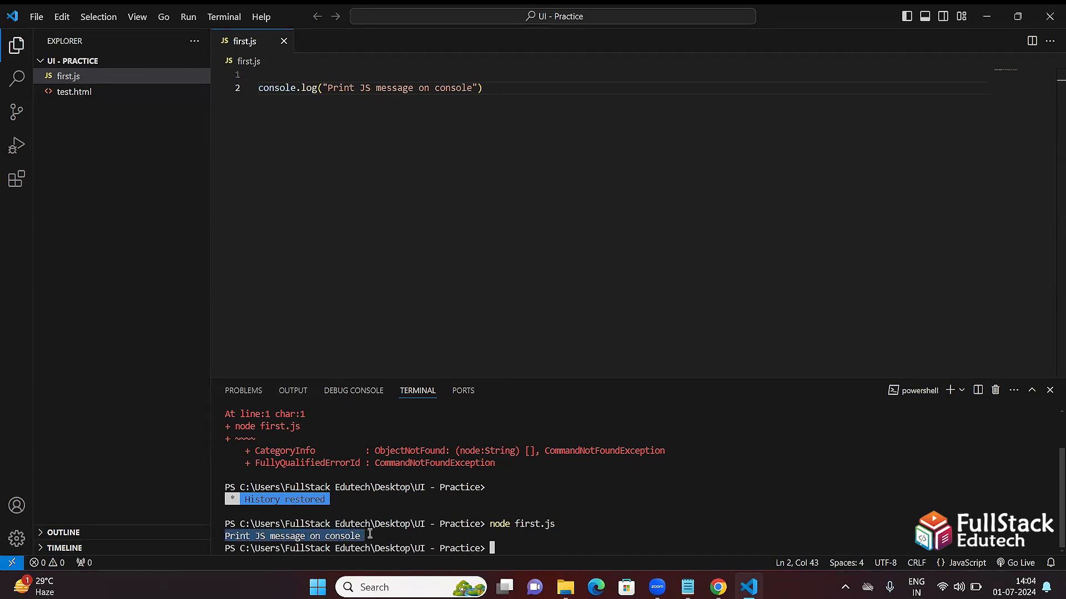
# Review the executed node first.js command in the terminal, highlighting node and the file name first.js, and dismiss the keybindings notification.
pyautogui.scroll(2, 383, 451)
pyautogui.scroll(-2, 383, 451)
pyautogui.click(220, 18)
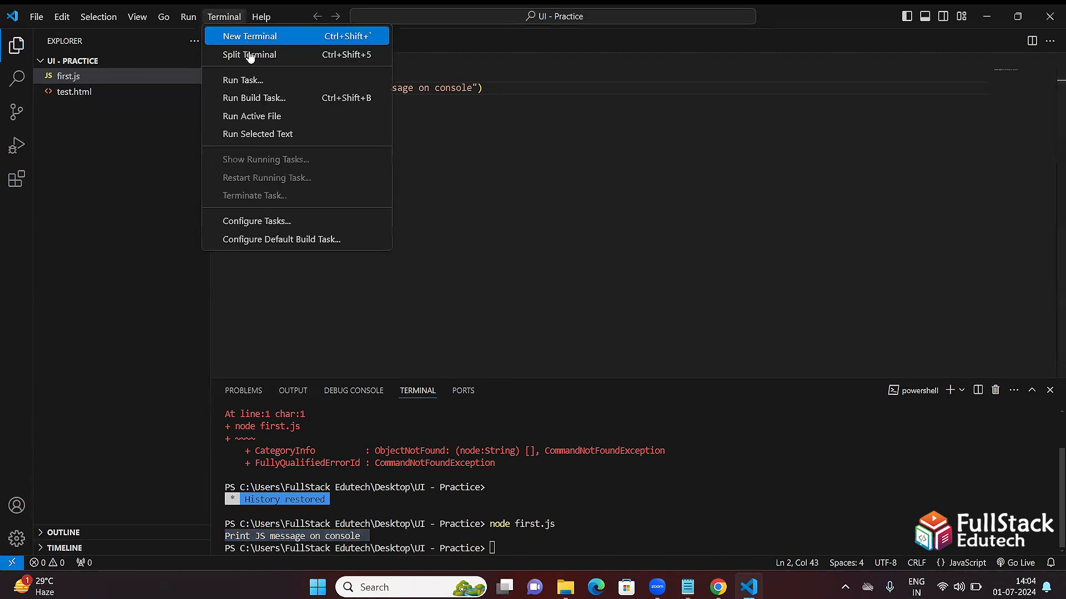
pyautogui.click(489, 526)
pyautogui.moveTo(489, 524); pyautogui.dragTo(508, 524)
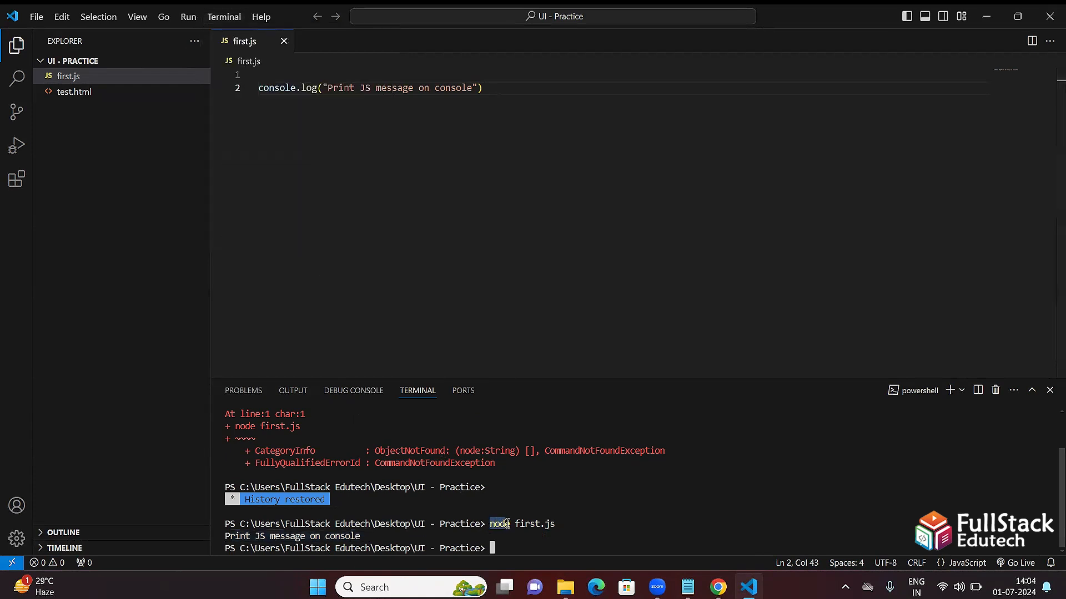
pyautogui.hotkey('ctrl', 'c')
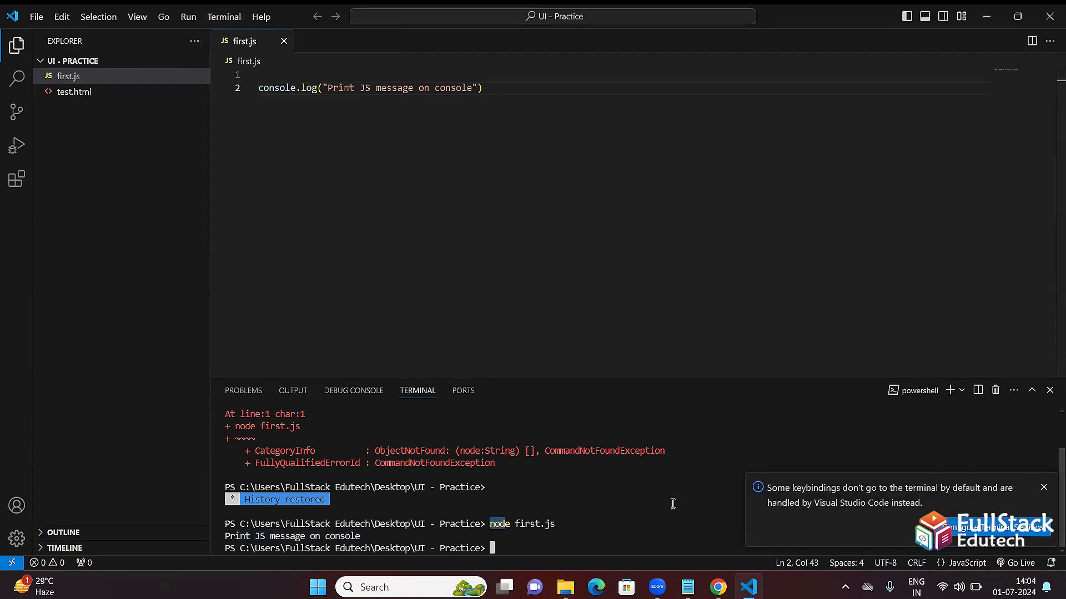
pyautogui.click(1043, 489)
pyautogui.moveTo(514, 524); pyautogui.dragTo(558, 524)
pyautogui.click(563, 522)
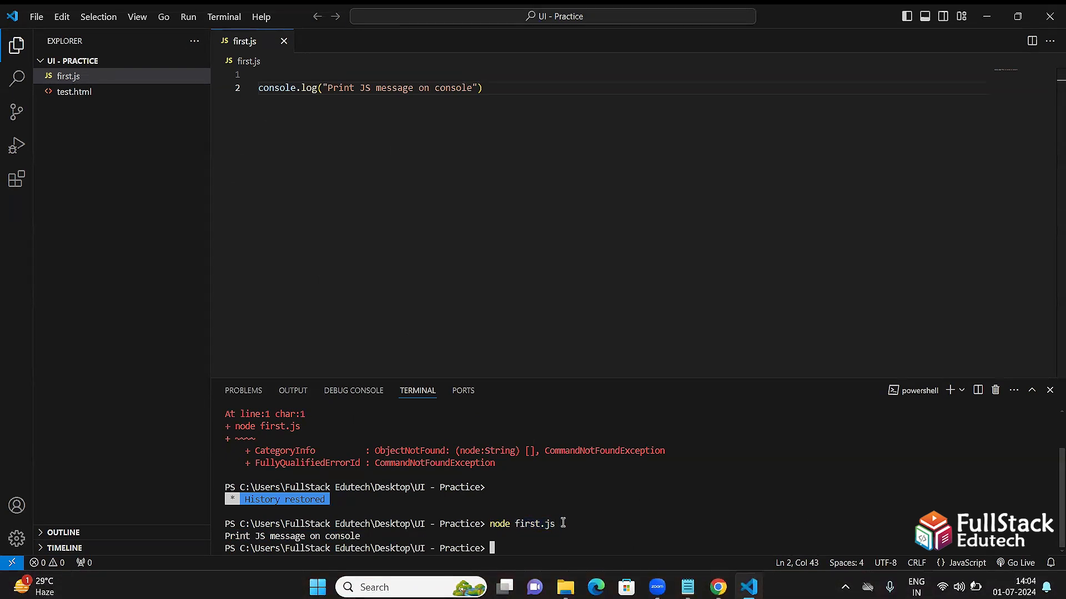
# Switch to the Notepad notes and extend the heading "Visual Studio Code - UI Technologies" with "& Frameworks".
pyautogui.hotkey('alt', 'Tab')
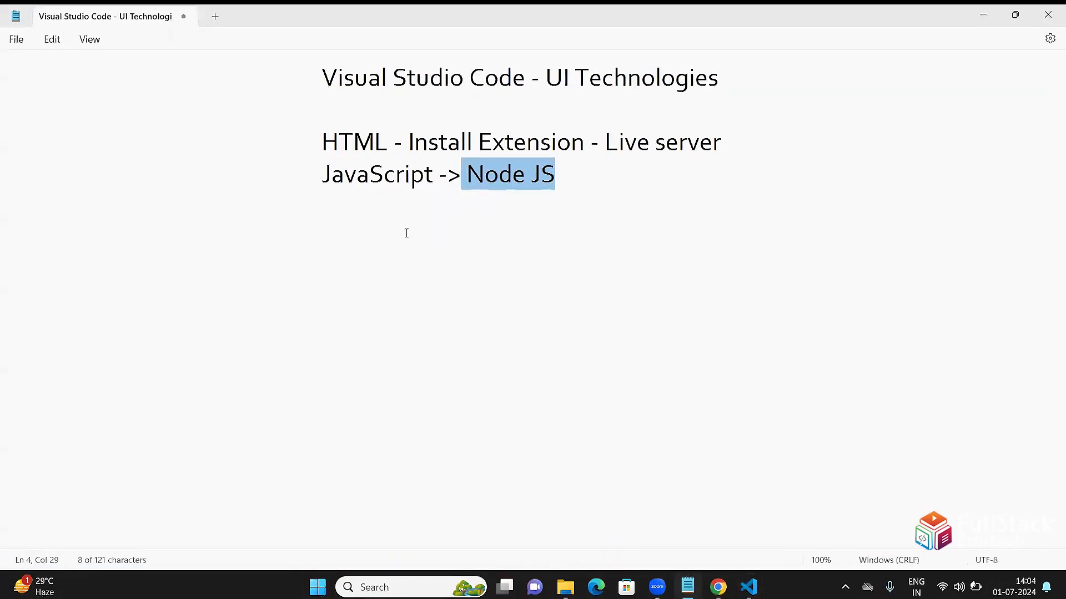
pyautogui.moveTo(328, 77); pyautogui.dragTo(715, 76)
pyautogui.click(729, 73)
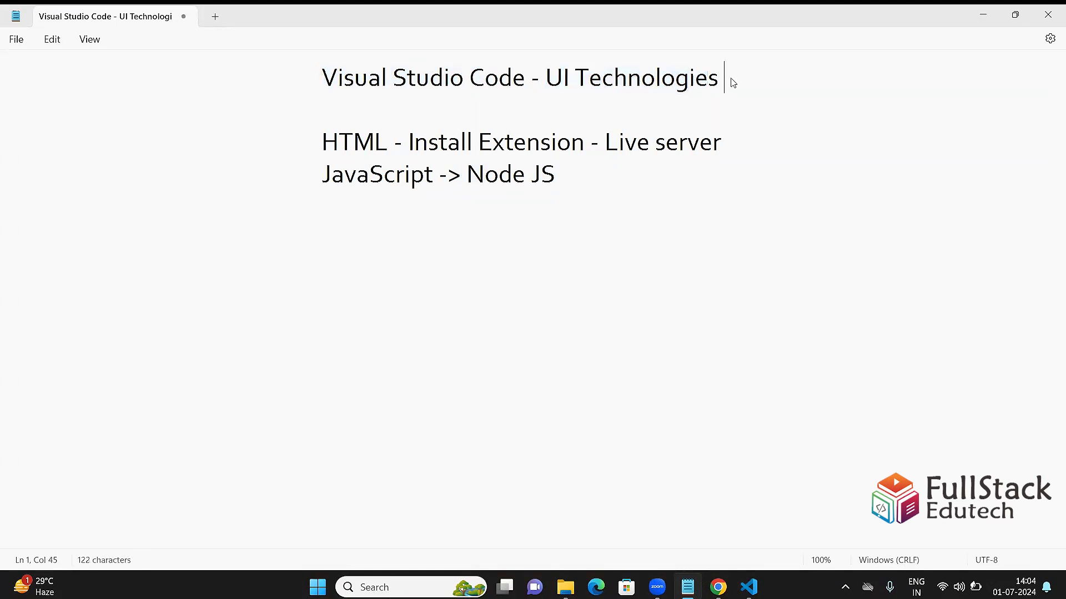
pyautogui.write('& Frame')
pyautogui.press('BackSpace')
pyautogui.write('ameworkd')
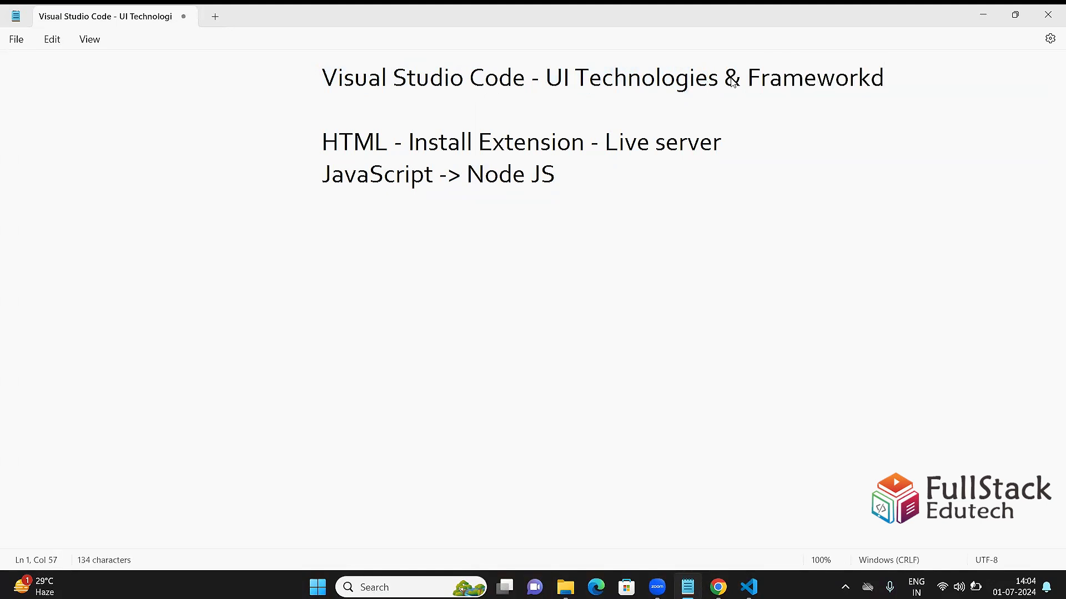
pyautogui.press('BackSpace')
pyautogui.write('s')
# Review the setup notes by highlighting HTML, Live server and the JavaScript entry's Node JS requirement.
pyautogui.moveTo(323, 143); pyautogui.dragTo(388, 142)
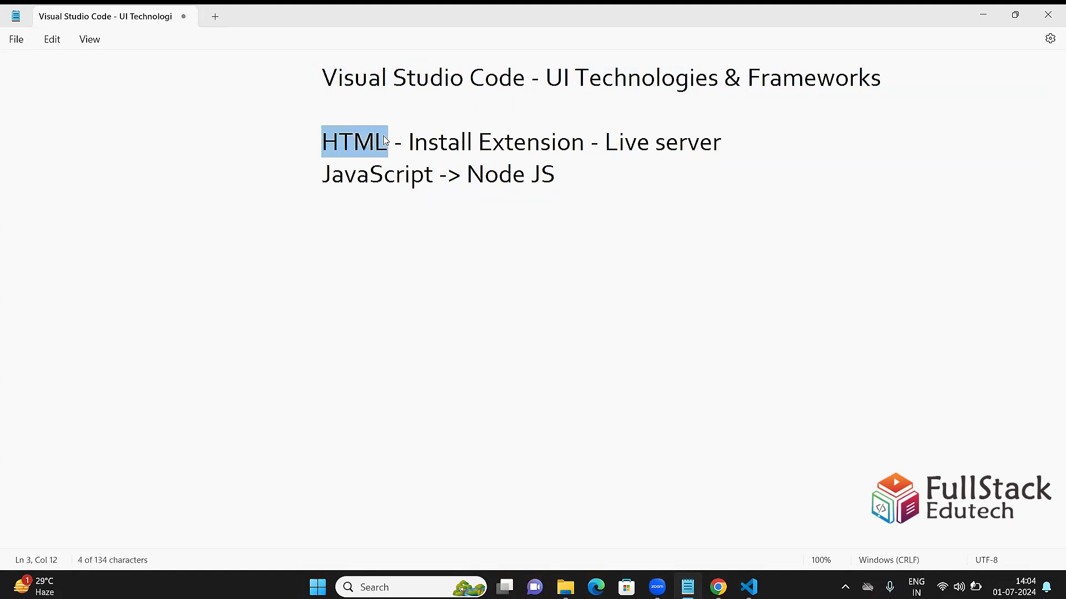
pyautogui.moveTo(606, 146); pyautogui.dragTo(737, 147)
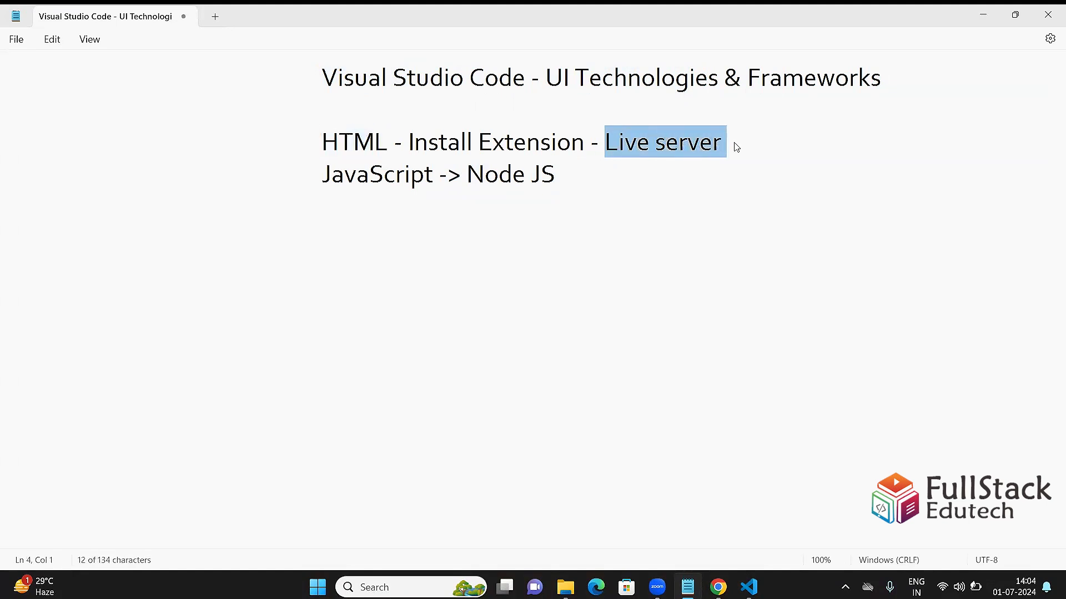
pyautogui.moveTo(324, 178); pyautogui.dragTo(558, 177)
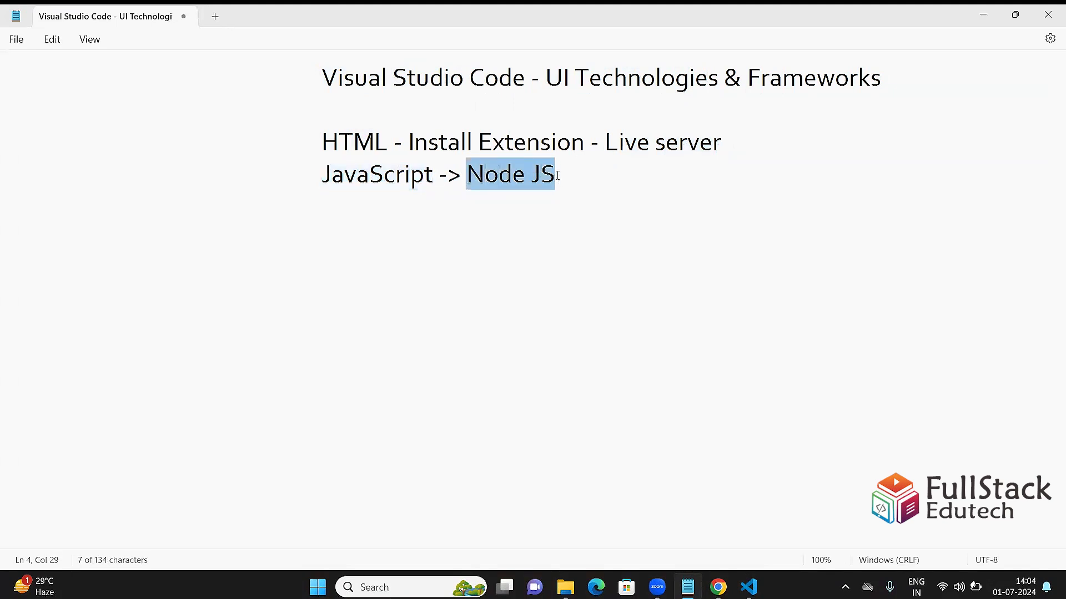
pyautogui.click(569, 175)
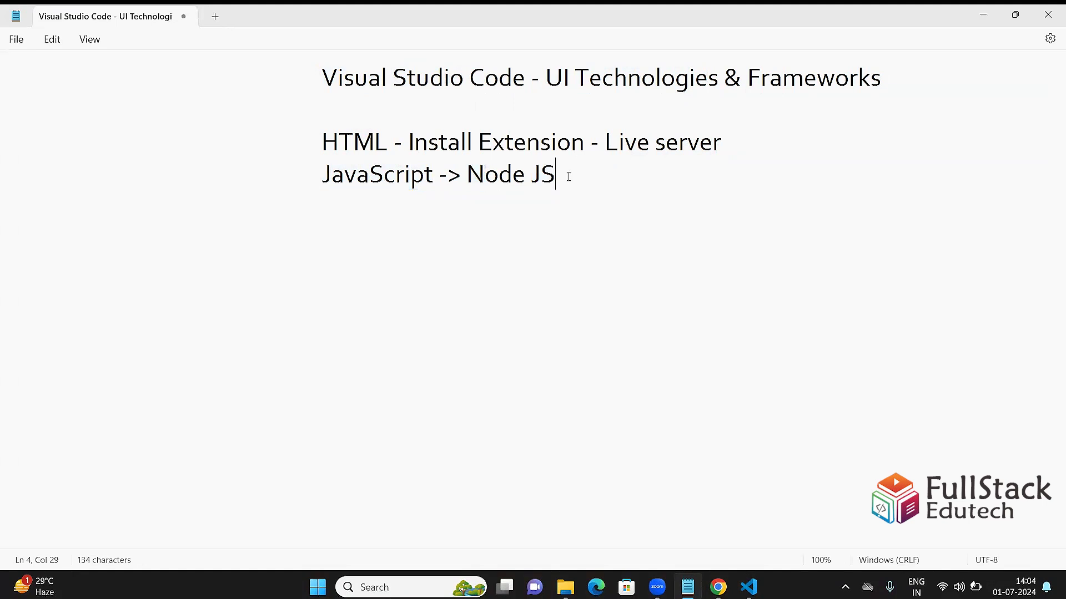